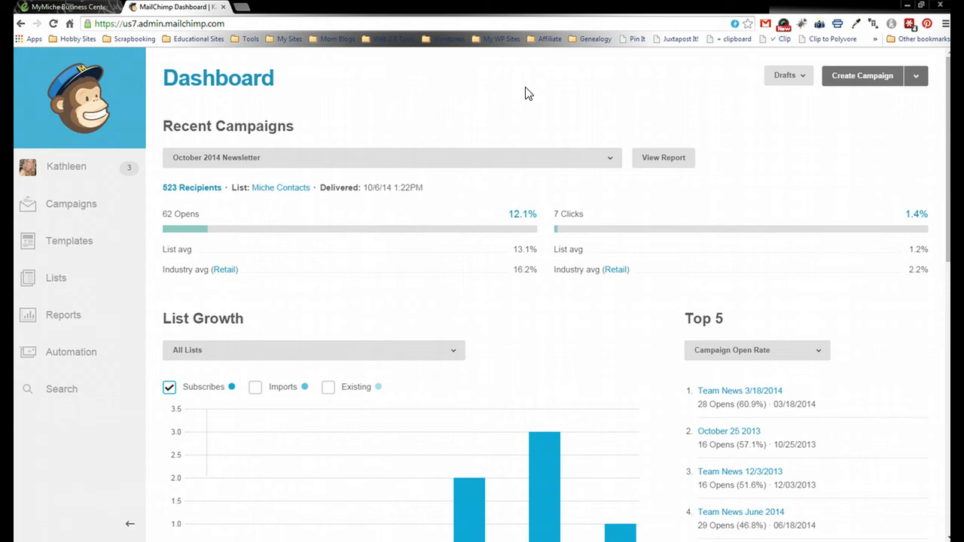
- Switch from the MailChimp dashboard to the MyMiche Business Center site
{"action": "left_click", "coordinate": [49, 8]}
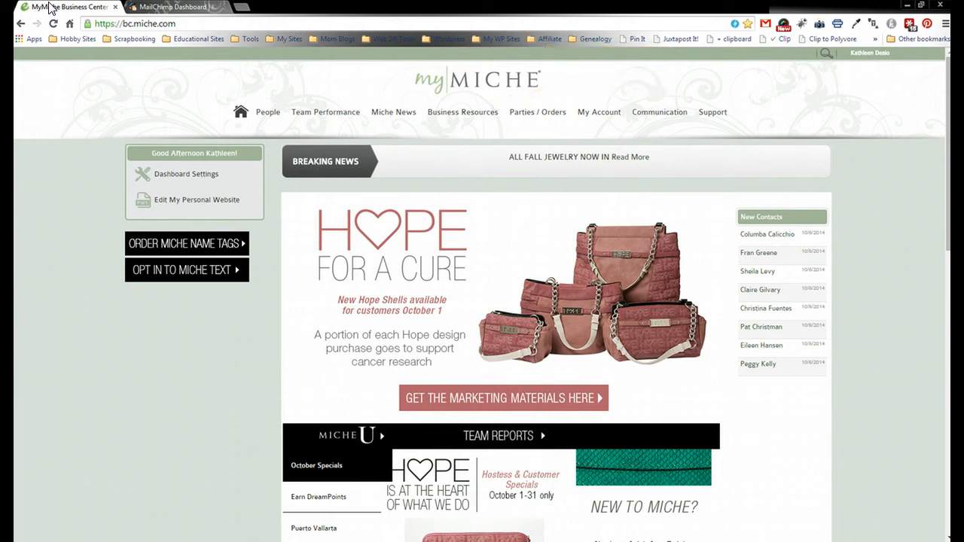
- In Business Resources > Monthly Assets, open the Intro, Add Sparkle and Holiday Shopping images in new tabs
{"action": "left_click", "coordinate": [448, 119]}
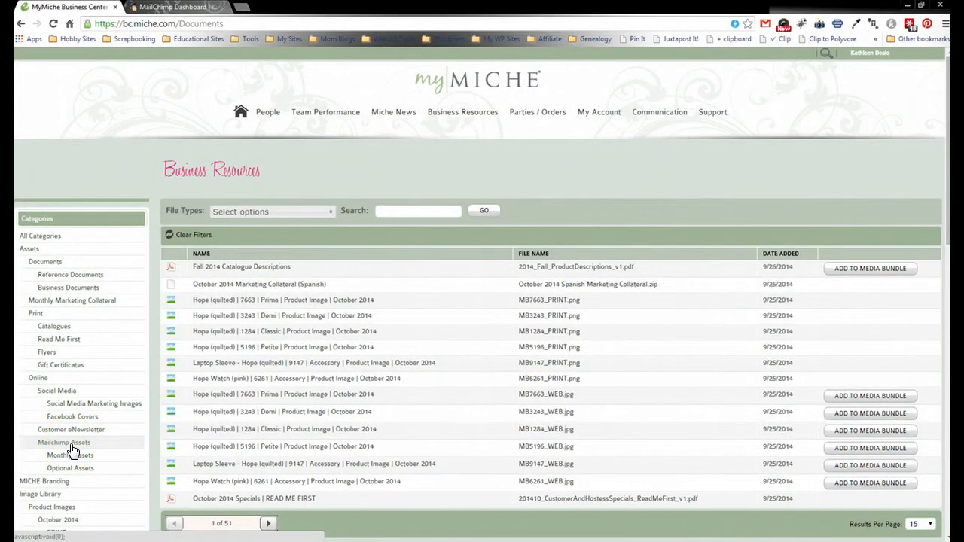
{"action": "left_click", "coordinate": [72, 457]}
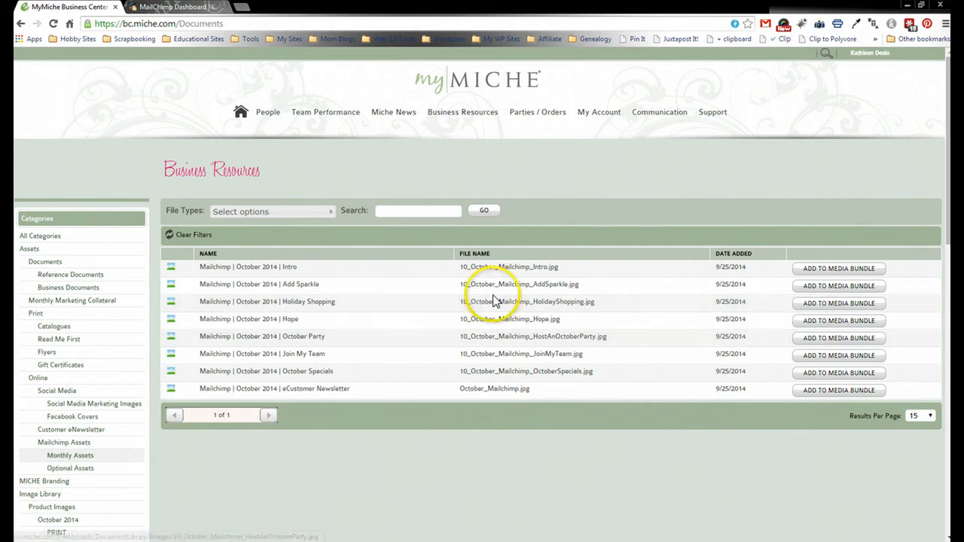
{"action": "left_click", "coordinate": [283, 269]}
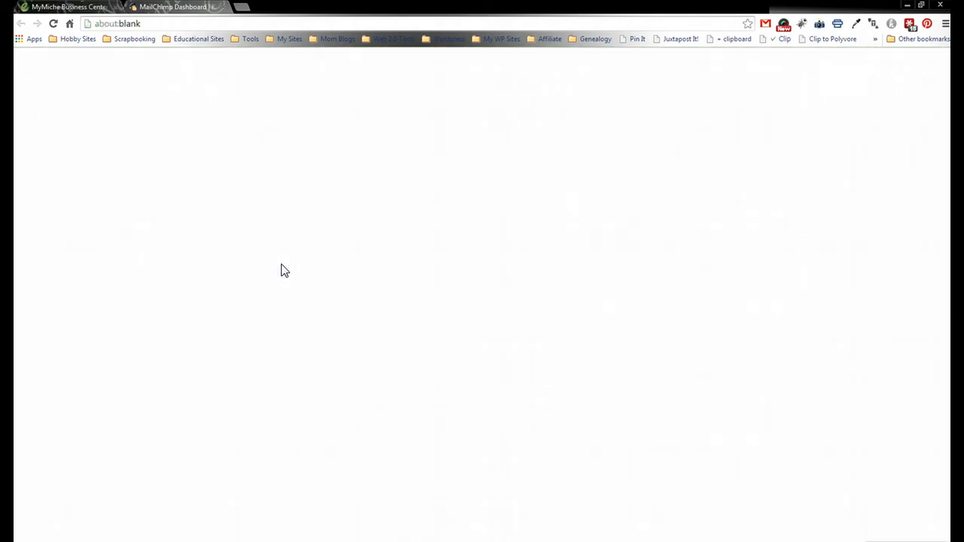
{"action": "left_click", "coordinate": [66, 7]}
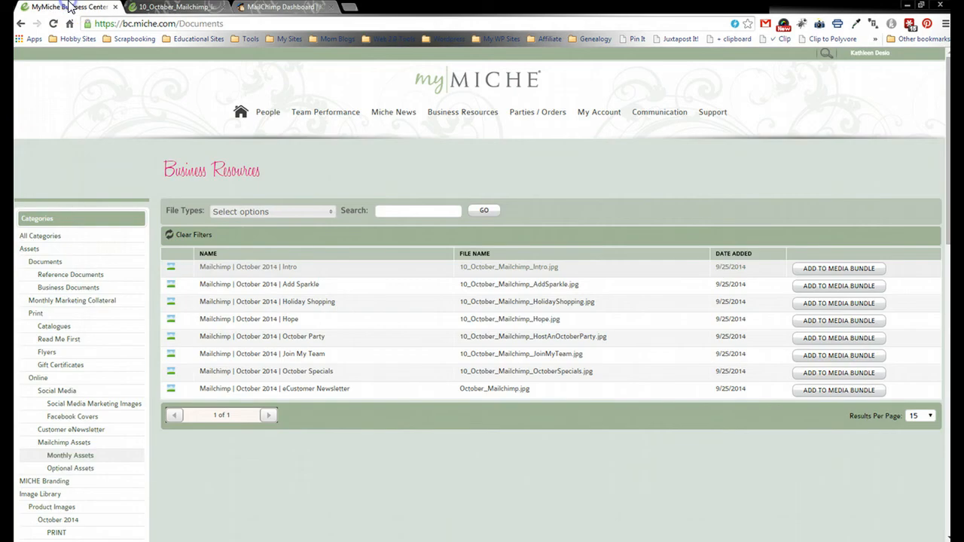
{"action": "left_click", "coordinate": [298, 286]}
{"action": "left_click", "coordinate": [92, 9]}
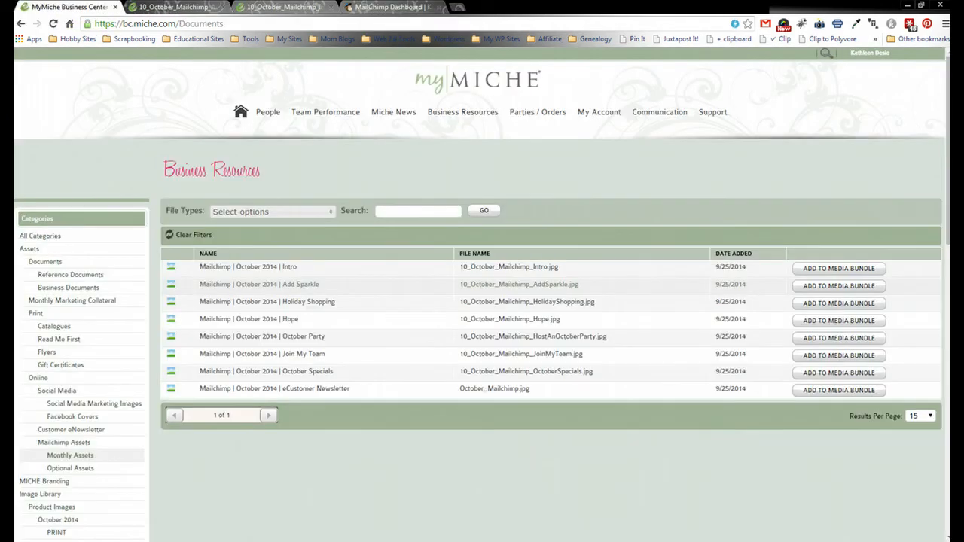
{"action": "left_click", "coordinate": [292, 302]}
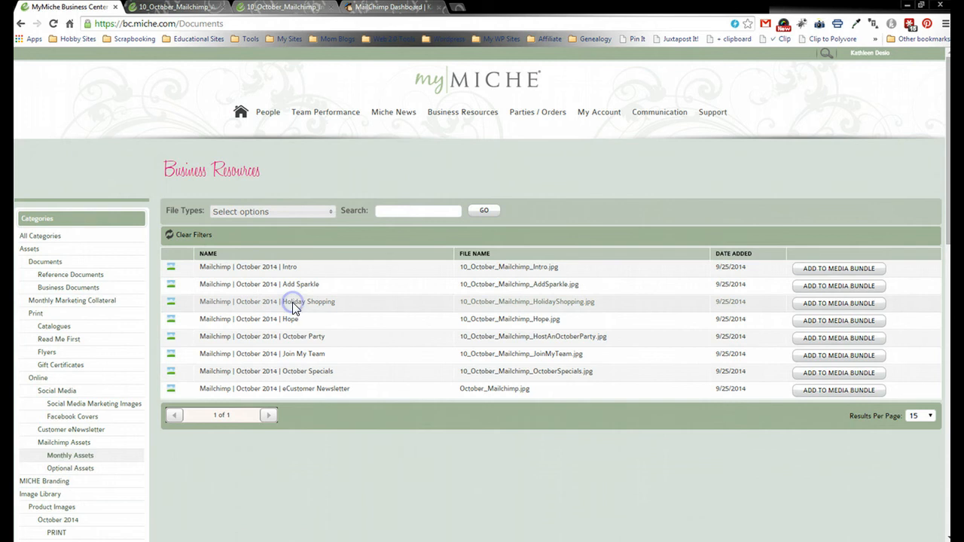
{"action": "left_click", "coordinate": [73, 7]}
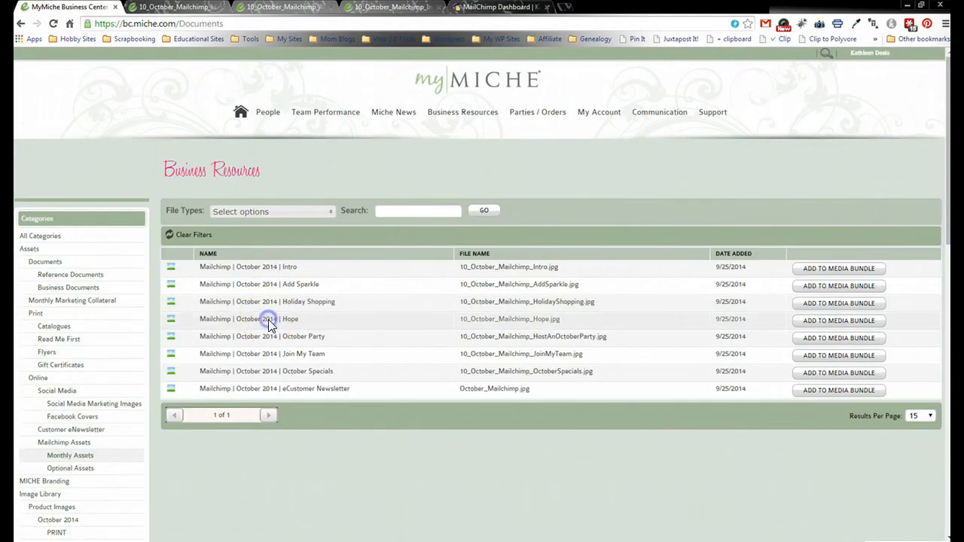
- Open the Hope, October Party, Join My Team, October Specials and eCustomer Newsletter images, then return to MailChimp
{"action": "left_click", "coordinate": [270, 318]}
{"action": "left_click", "coordinate": [73, 8]}
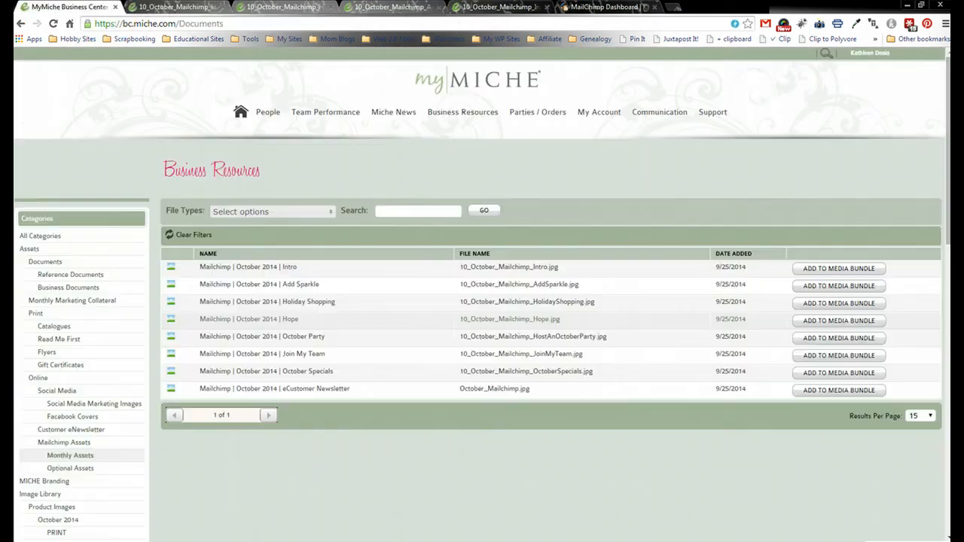
{"action": "left_click", "coordinate": [267, 337]}
{"action": "left_click", "coordinate": [68, 6]}
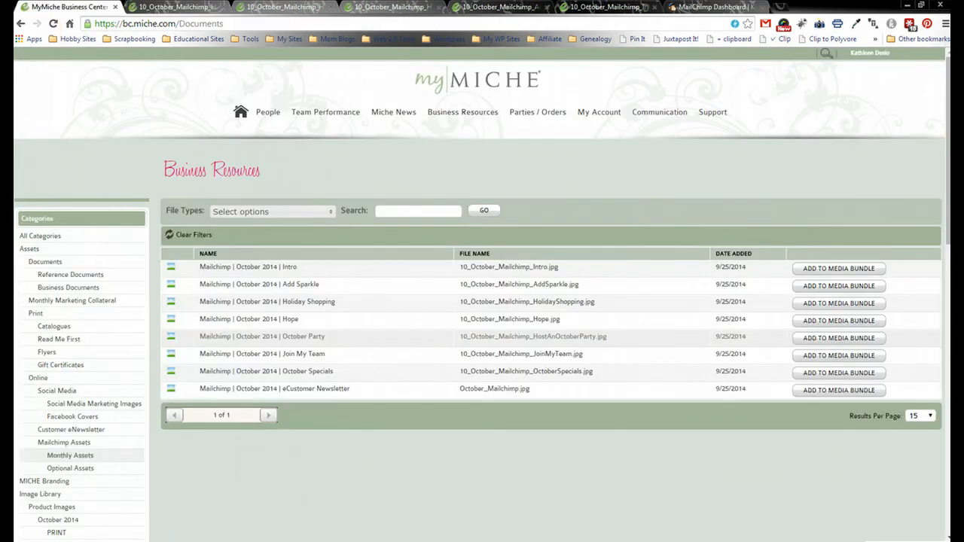
{"action": "left_click", "coordinate": [286, 358]}
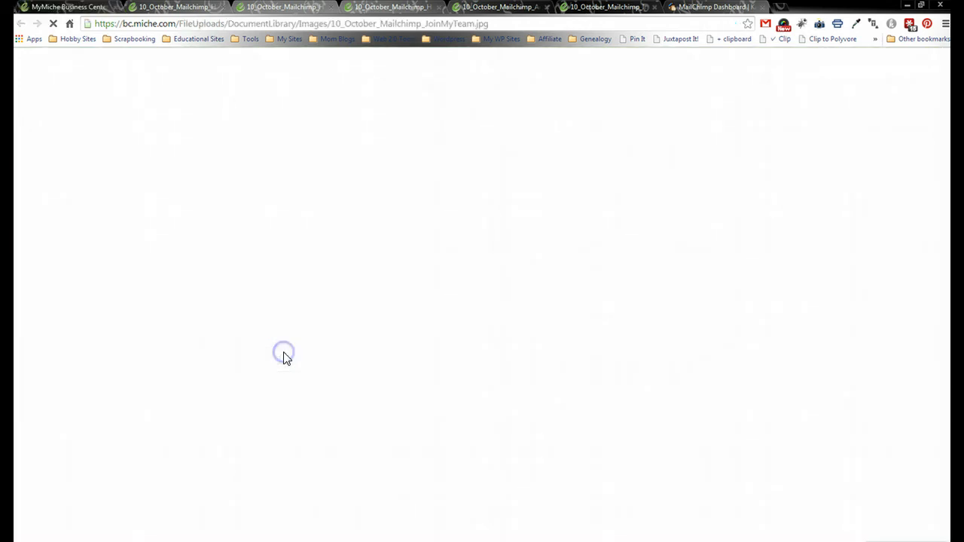
{"action": "left_click", "coordinate": [54, 8]}
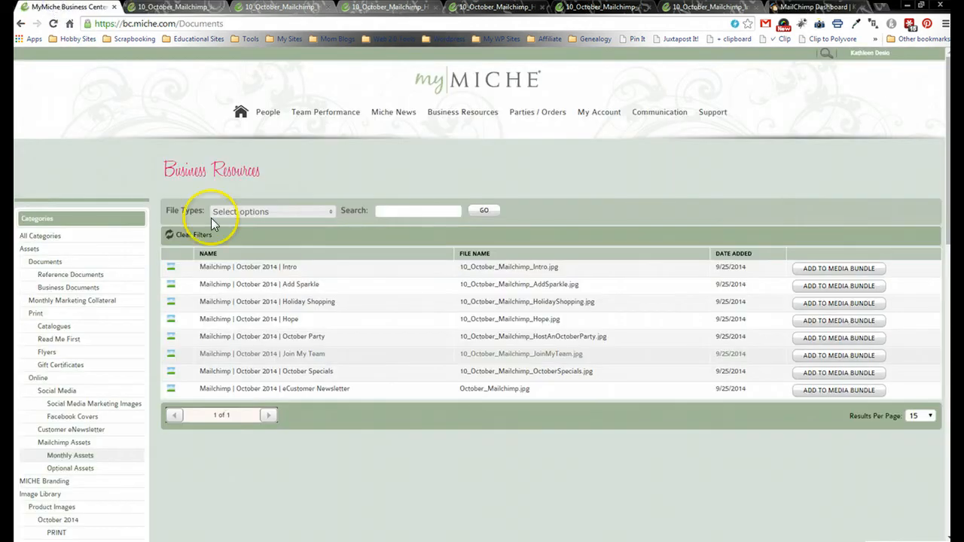
{"action": "left_click", "coordinate": [280, 373]}
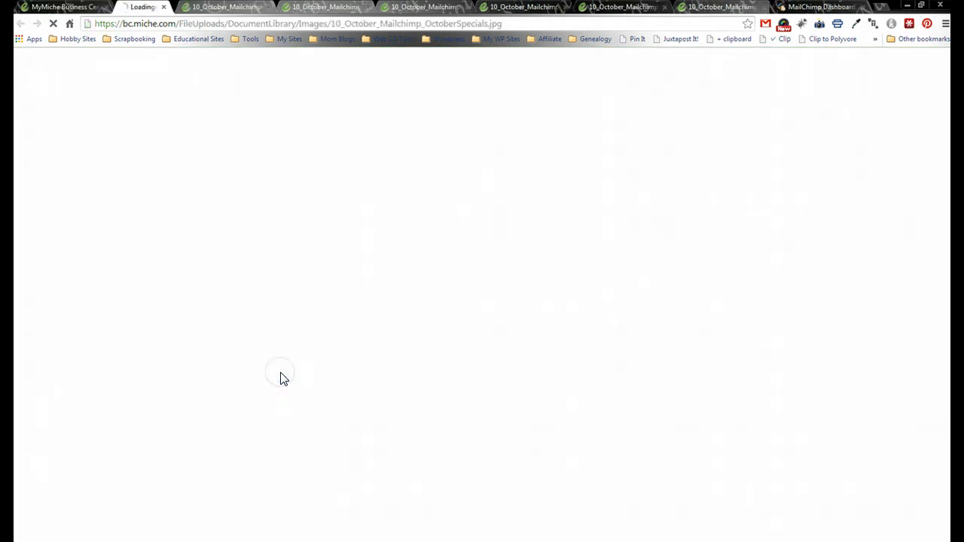
{"action": "left_click", "coordinate": [60, 6]}
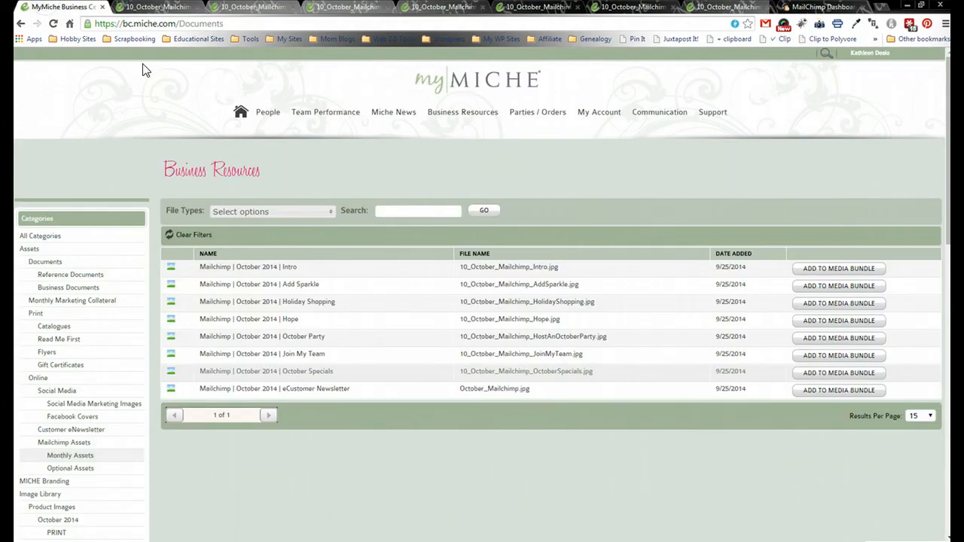
{"action": "left_click", "coordinate": [264, 396]}
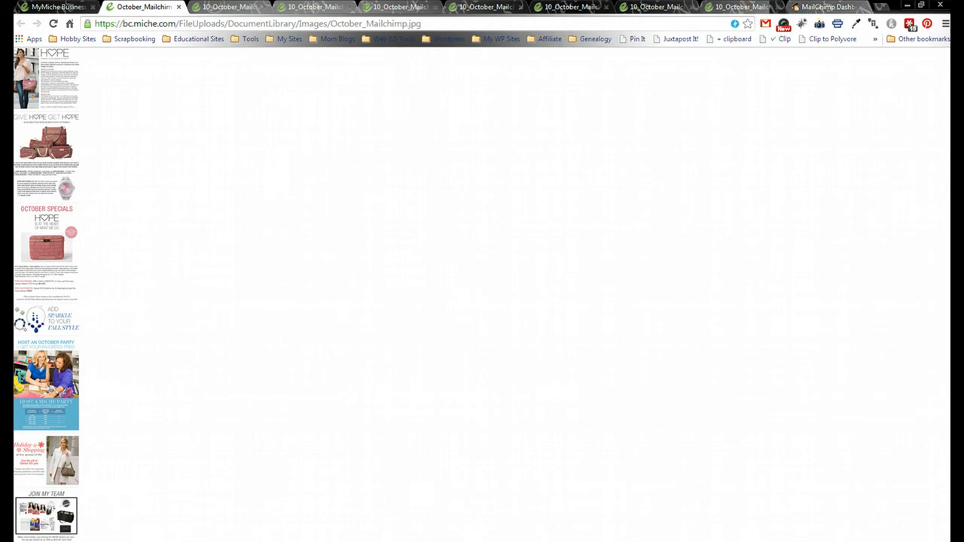
{"action": "left_click", "coordinate": [815, 8]}
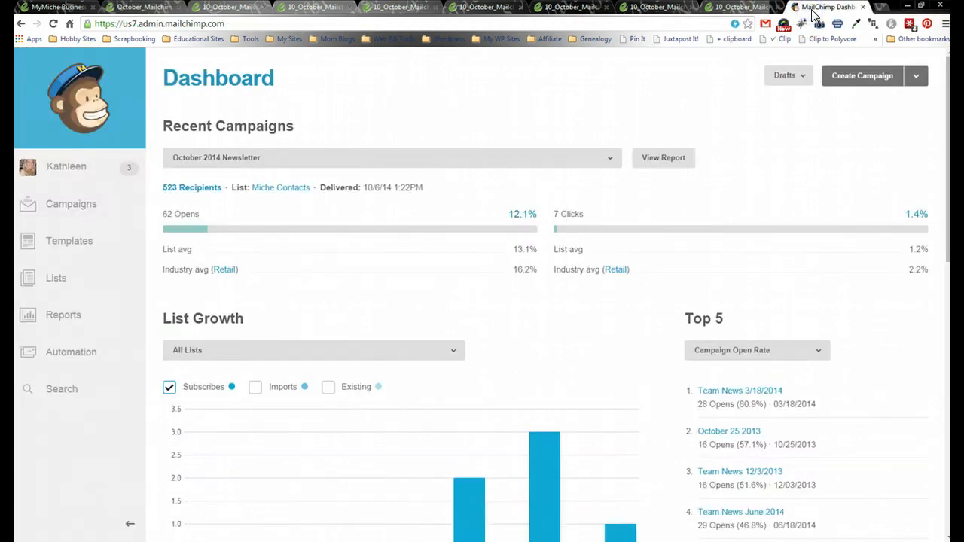
- Create a Regular ol' Campaign sent to the entire Test list and continue to setup
{"action": "left_click", "coordinate": [862, 75]}
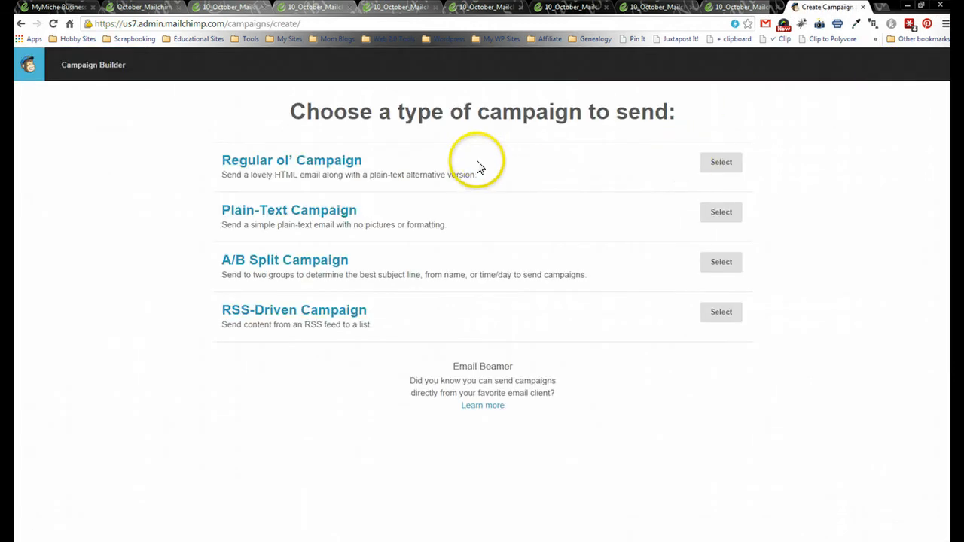
{"action": "left_click", "coordinate": [716, 165]}
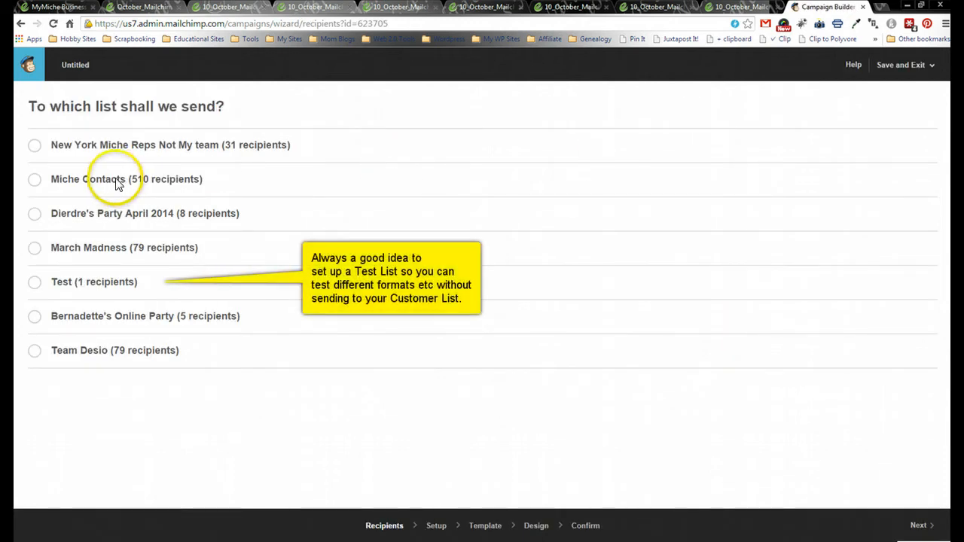
{"action": "left_click", "coordinate": [35, 284]}
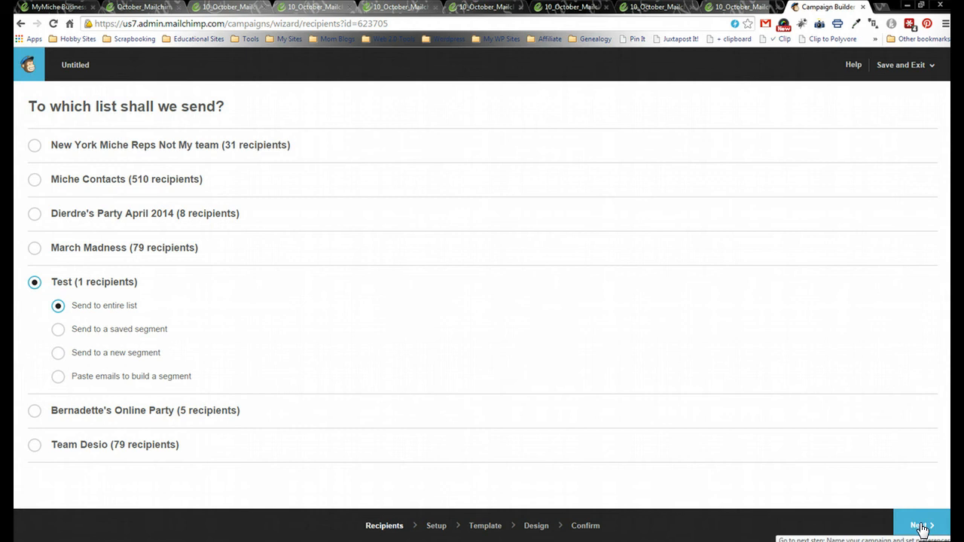
{"action": "left_click", "coordinate": [921, 527]}
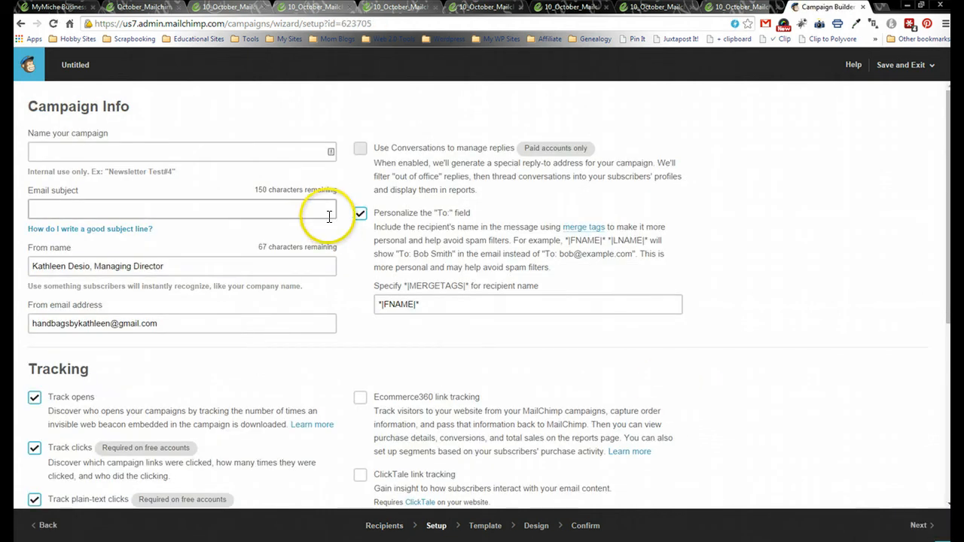
- Name the campaign 'October 2014 Newsletter test'
{"action": "left_click", "coordinate": [275, 151]}
{"action": "type", "text": "O"}
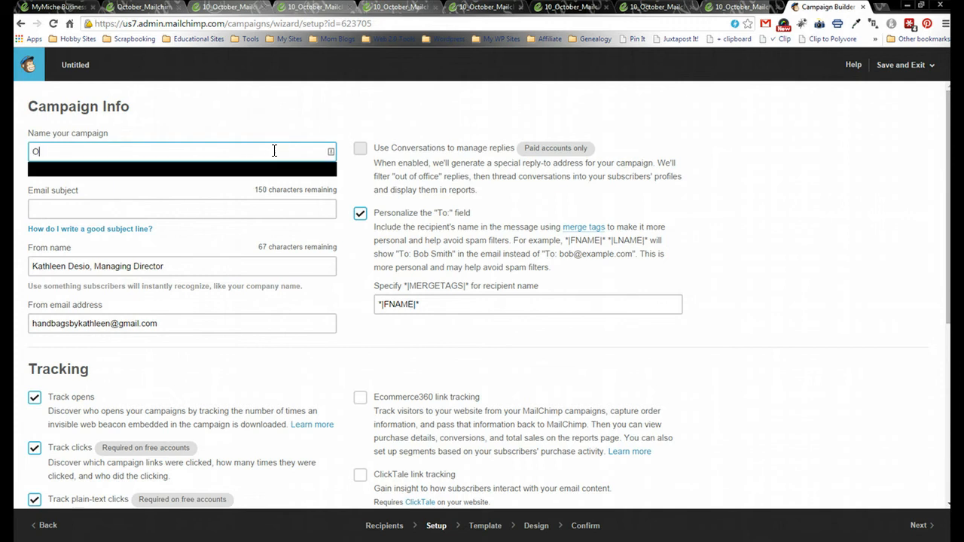
{"action": "type", "text": "ctober 2014 New2s"}
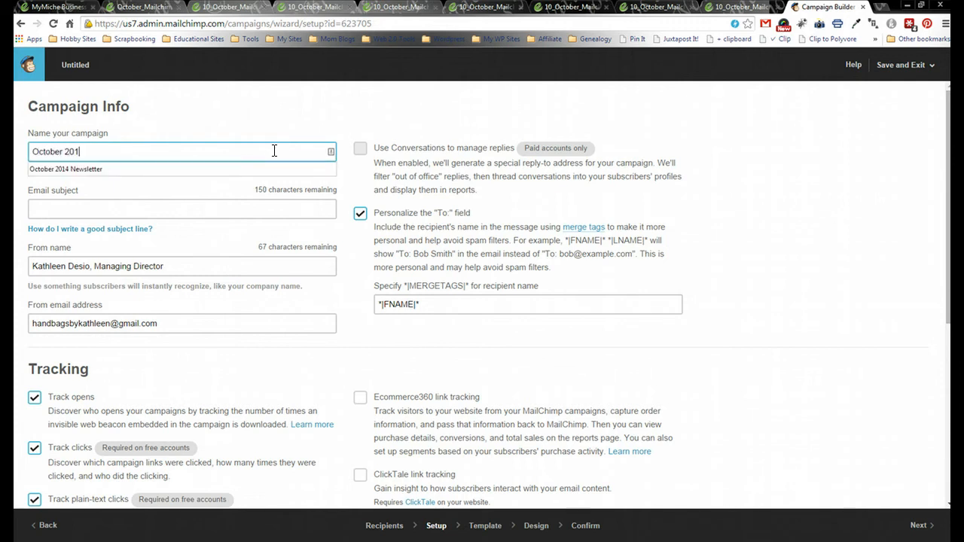
{"action": "key", "text": "BackSpace"}
{"action": "key", "text": "BackSpace"}
{"action": "type", "text": "sk"}
{"action": "key", "text": "BackSpace"}
{"action": "type", "text": "kett"}
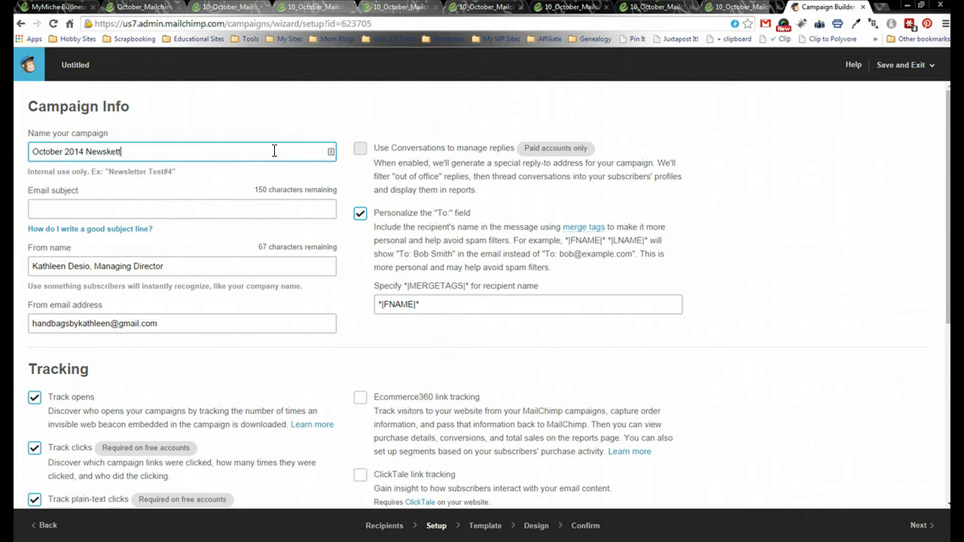
{"action": "key", "text": "BackSpace"}
{"action": "key", "text": "BackSpace"}
{"action": "key", "text": "BackSpace"}
{"action": "key", "text": "BackSpace"}
{"action": "type", "text": "letter test"}
{"action": "key", "text": "Tab"}
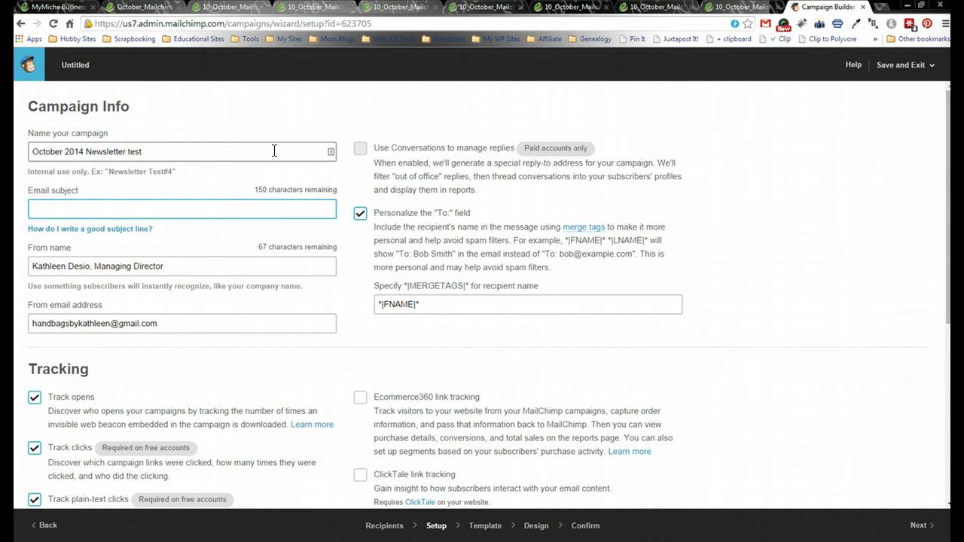
- Enter the subject 'See What's New for Miche in October' and pick the Miche From-name suggestion
{"action": "type", "text": "See"}
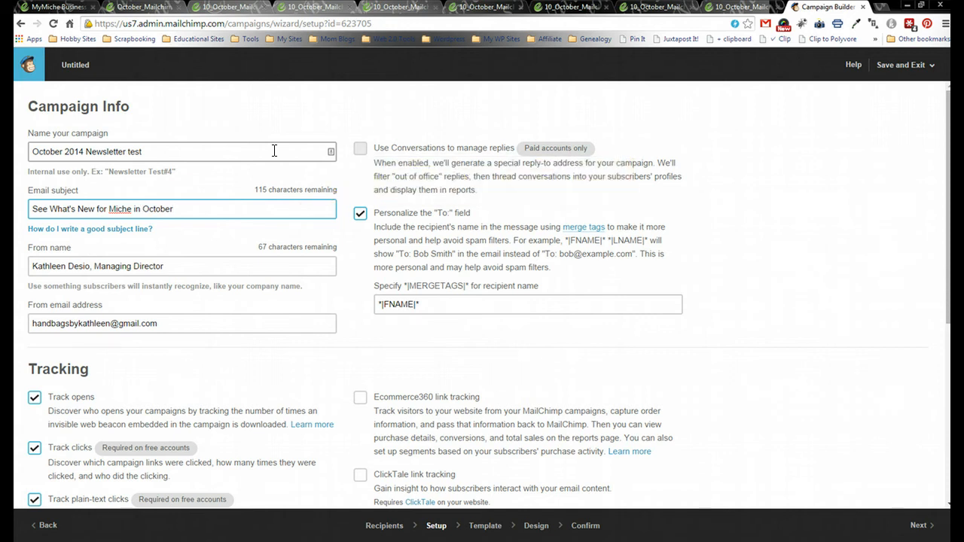
{"action": "left_click", "coordinate": [218, 263]}
{"action": "key", "text": "BackSpace"}
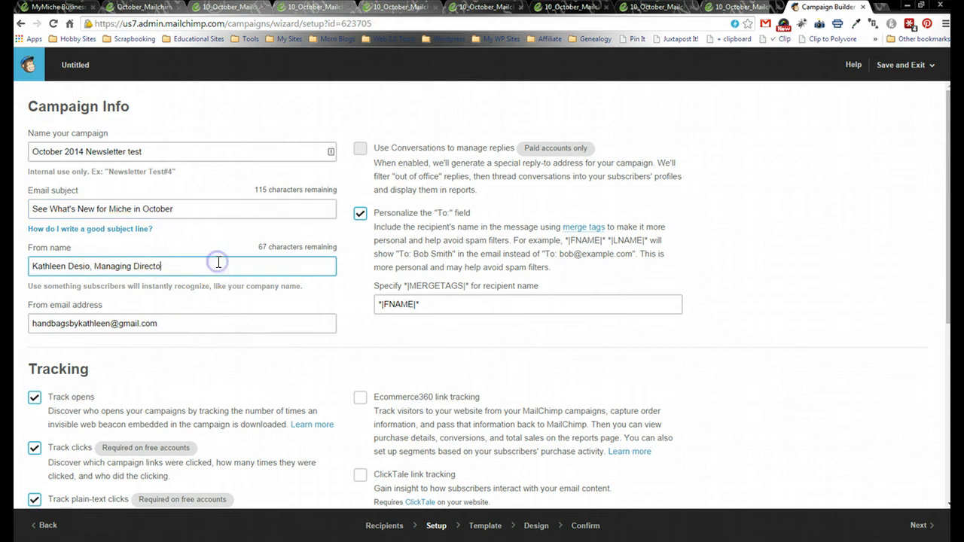
{"action": "key", "text": "BackSpace"}
{"action": "key", "text": "BackSpace"}
{"action": "key", "text": "BackSpace"}
{"action": "key", "text": "BackSpace"}
{"action": "key", "text": "BackSpace"}
{"action": "key", "text": "BackSpace"}
{"action": "key", "text": "BackSpace"}
{"action": "key", "text": "BackSpace"}
{"action": "key", "text": "BackSpace"}
{"action": "key", "text": "BackSpace"}
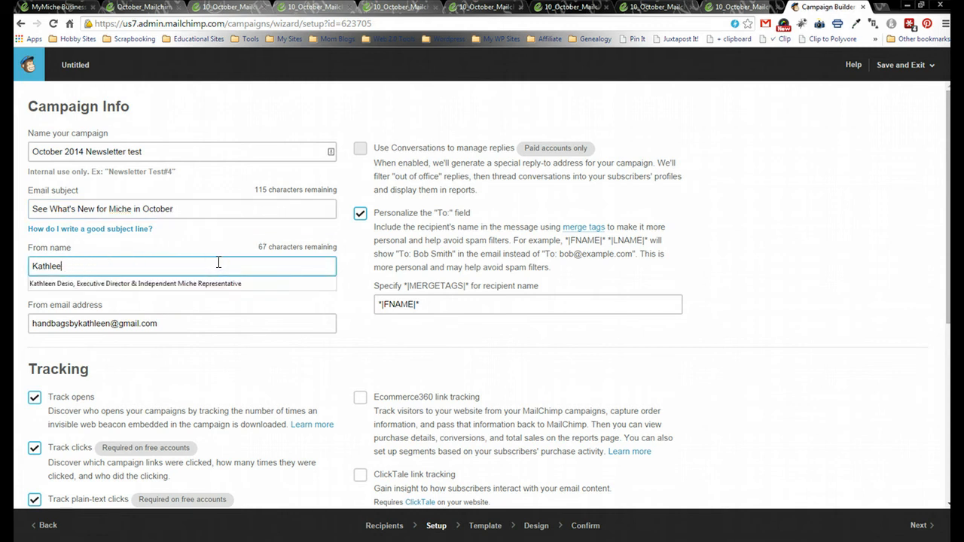
{"action": "key", "text": "BackSpace"}
{"action": "key", "text": "BackSpace"}
{"action": "key", "text": "BackSpace"}
{"action": "key", "text": "BackSpace"}
{"action": "key", "text": "BackSpace"}
{"action": "key", "text": "BackSpace"}
{"action": "key", "text": "BackSpace"}
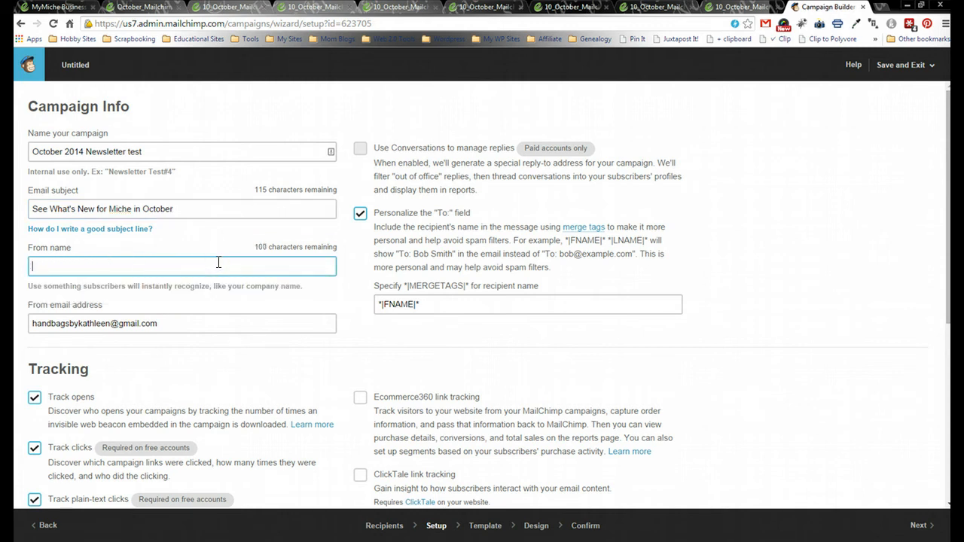
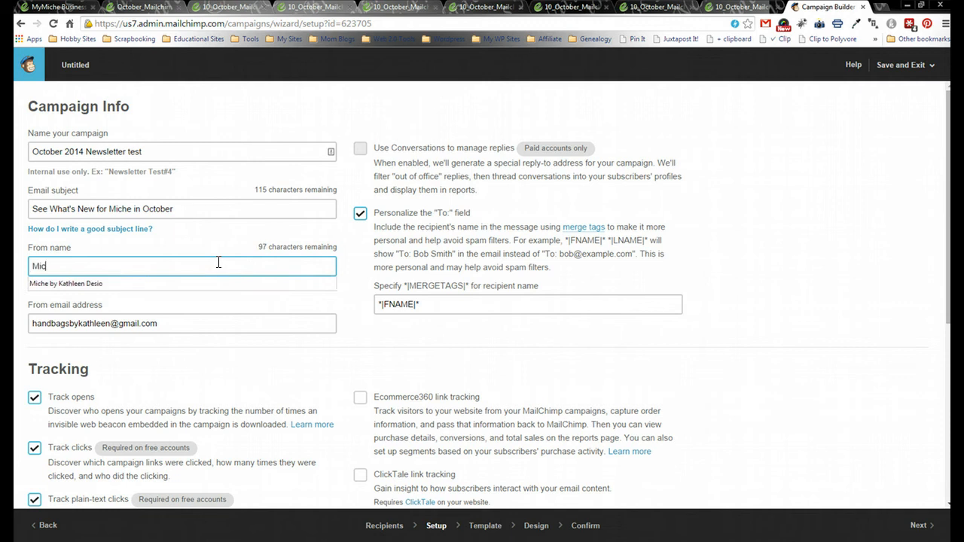
{"action": "left_click", "coordinate": [217, 283]}
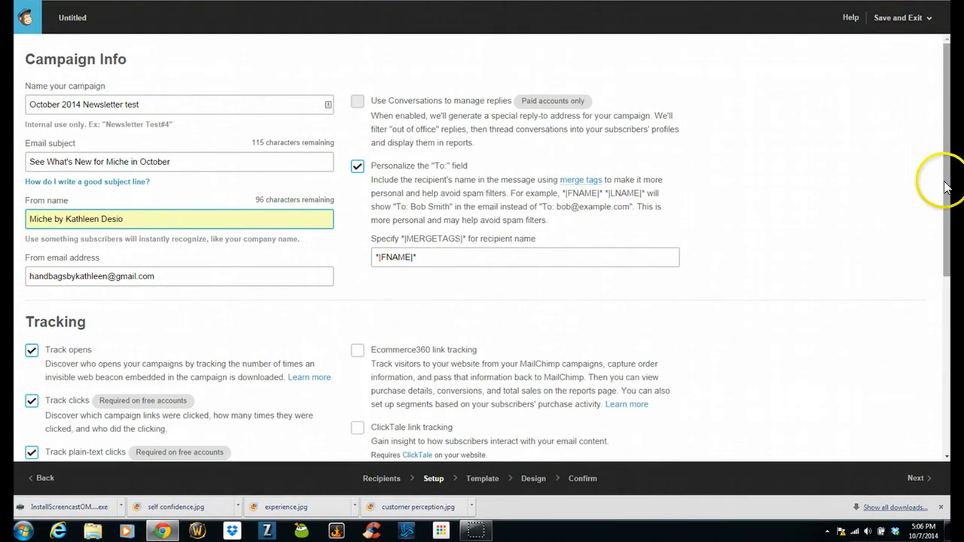
{"action": "scroll", "coordinate": [934, 286], "scroll_direction": "down", "scroll_amount": 1}
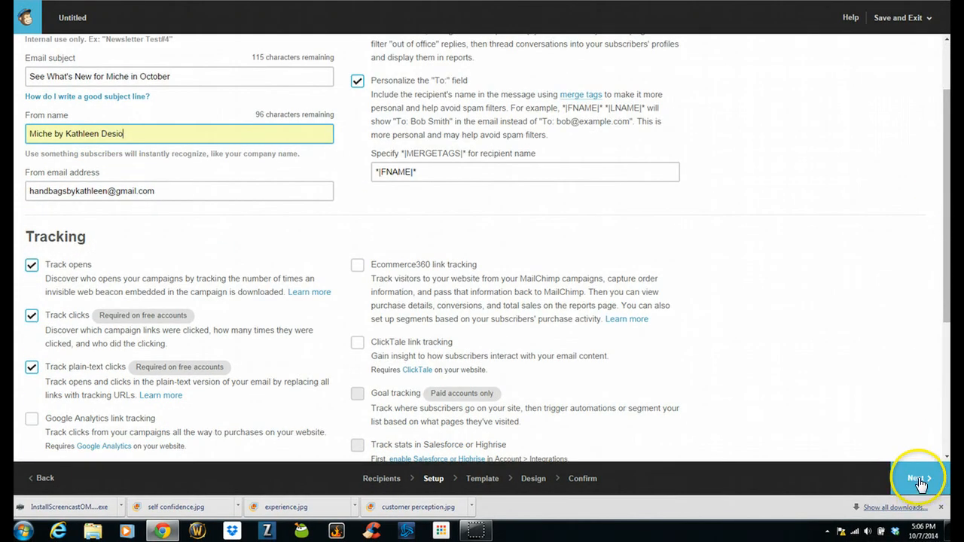
- Choose the 1 Column template and drag an Image block below the intro text
{"action": "left_click", "coordinate": [920, 485]}
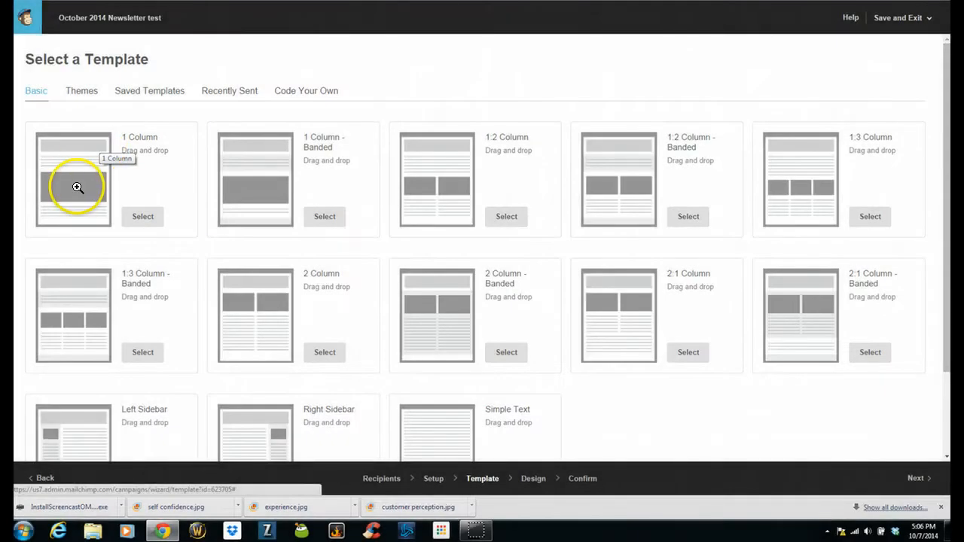
{"action": "left_click", "coordinate": [140, 217]}
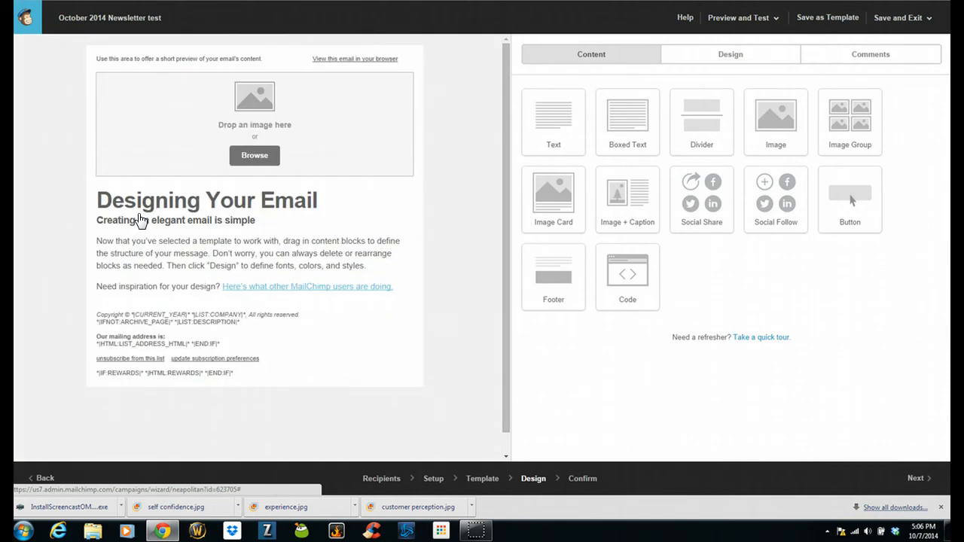
{"action": "left_click", "coordinate": [432, 201]}
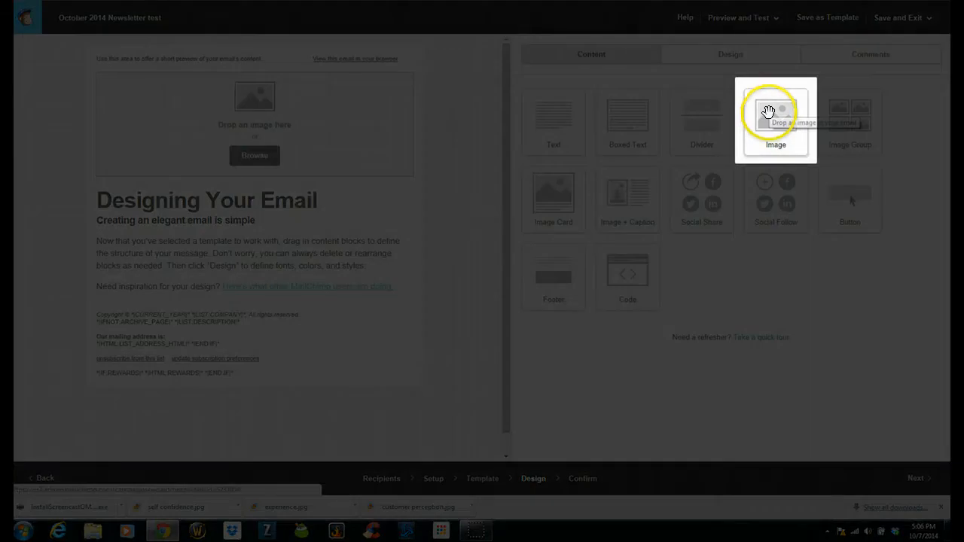
{"action": "left_click_drag", "start_coordinate": [768, 112], "coordinate": [384, 324]}
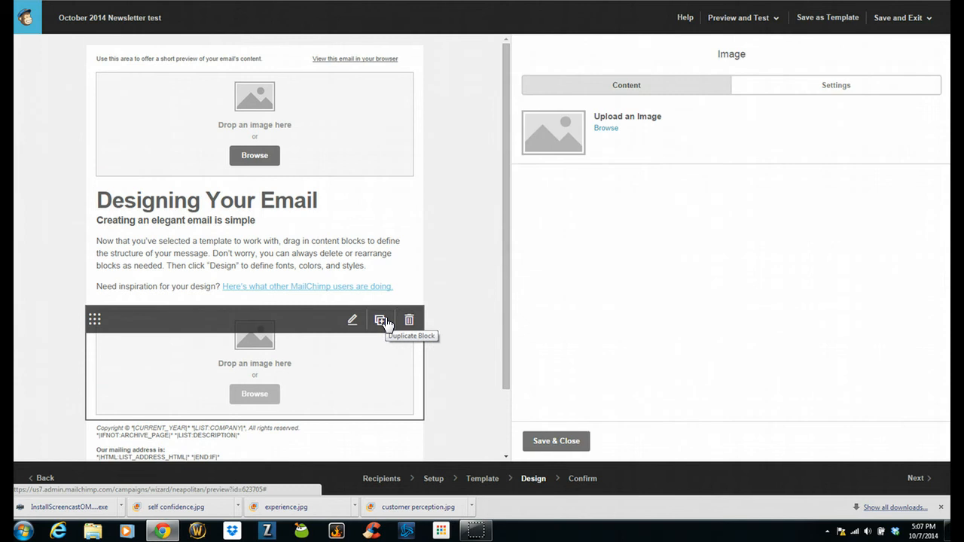
- Open the image File Manager, try Import From URL, cancel it, and switch to the image tabs
{"action": "left_click", "coordinate": [605, 129]}
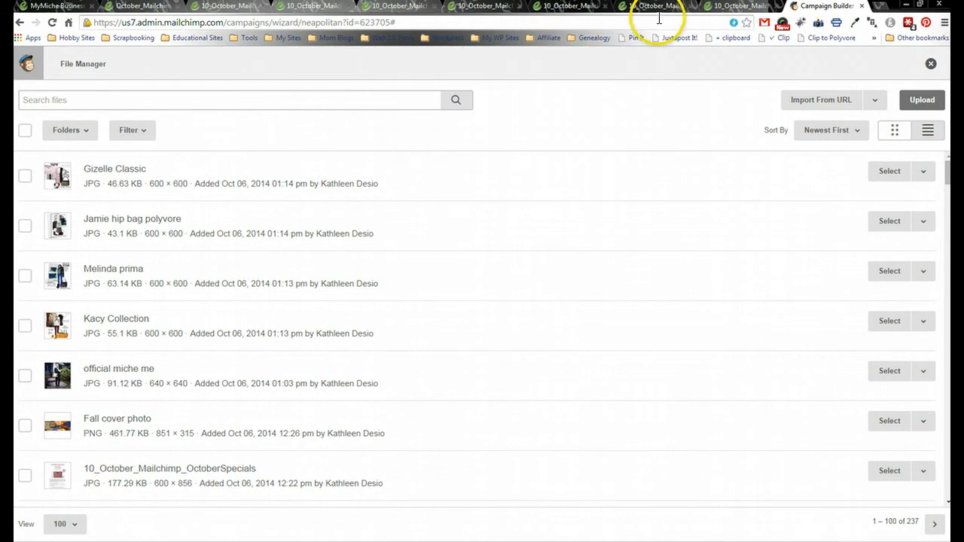
{"action": "left_click", "coordinate": [811, 106]}
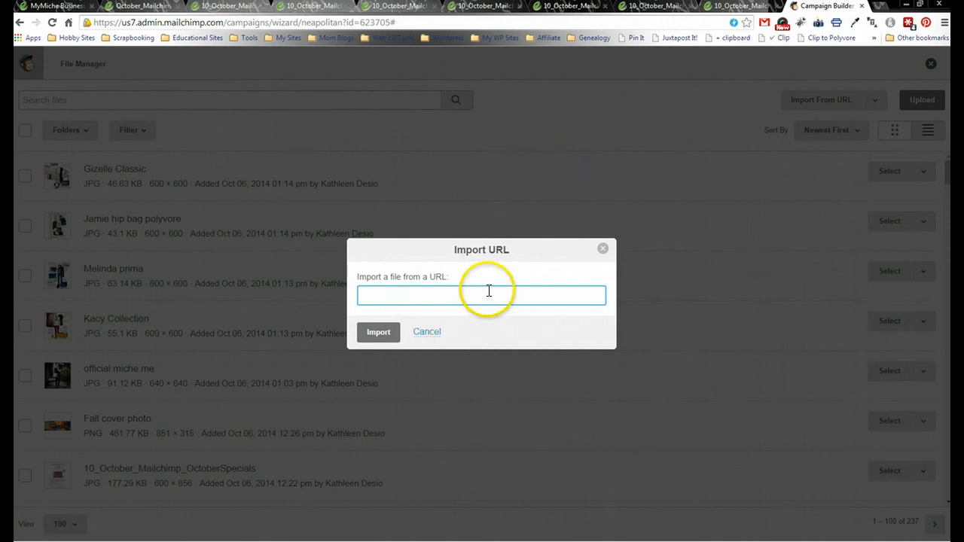
{"action": "left_click", "coordinate": [437, 332]}
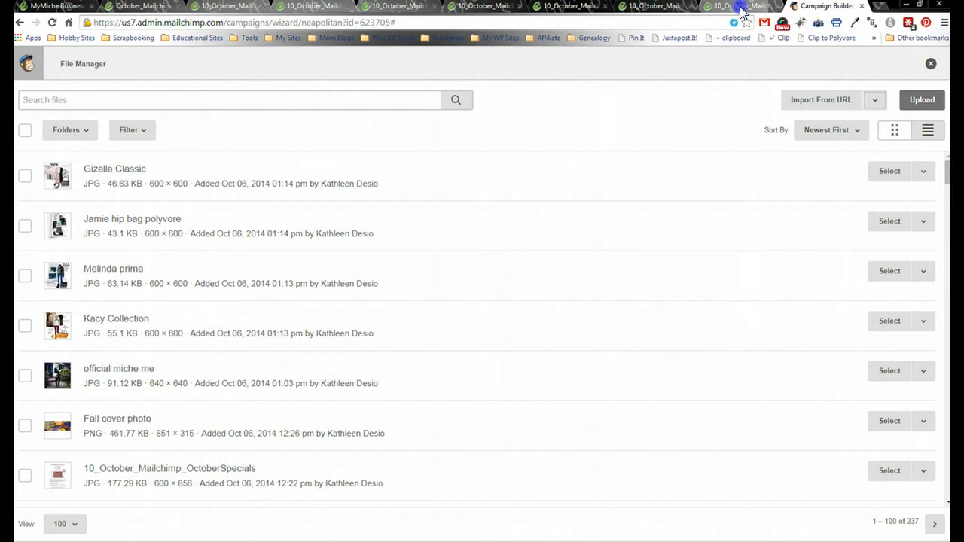
{"action": "left_click", "coordinate": [742, 7]}
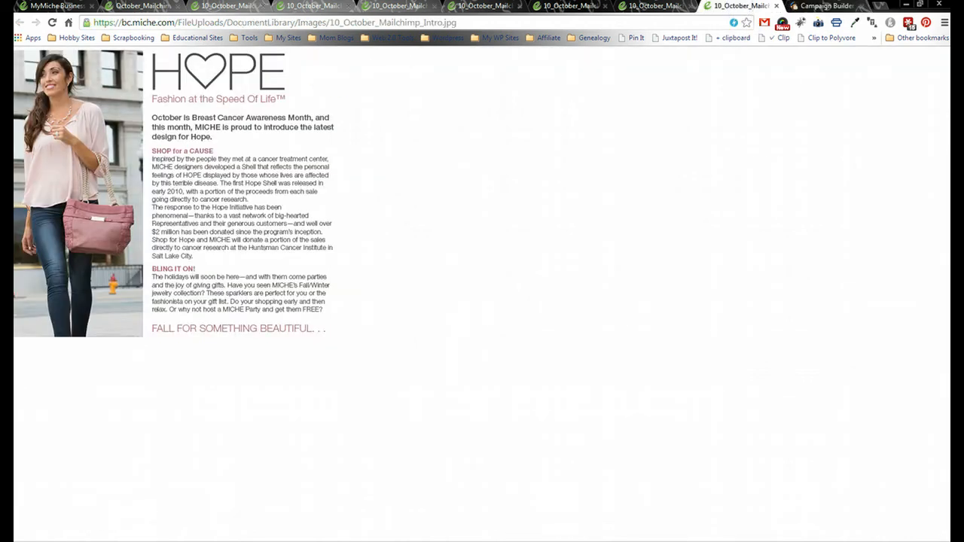
- Copy the 10_October_Mailchimp_Intro.jpg address and reopen MailChimp's Import From URL dialog
{"action": "left_click", "coordinate": [123, 7]}
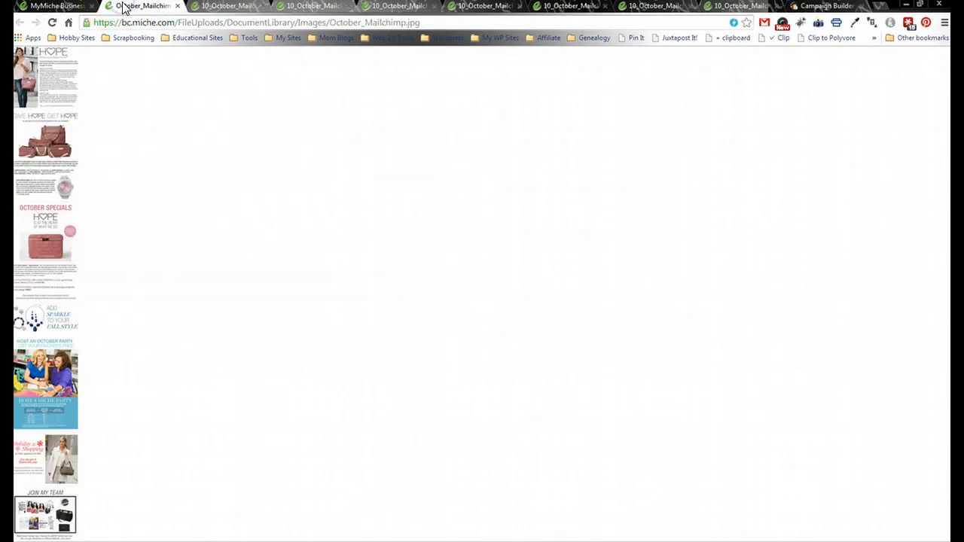
{"action": "left_click", "coordinate": [734, 8]}
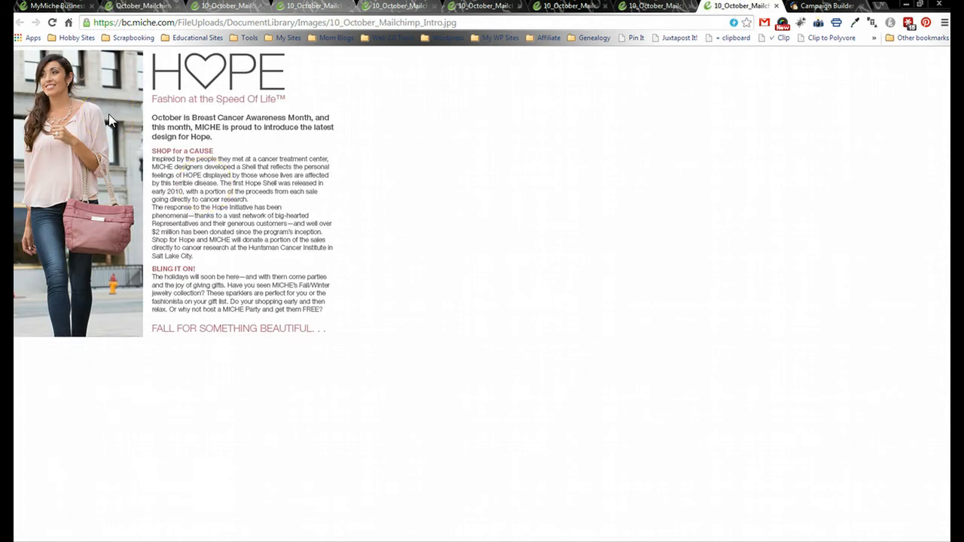
{"action": "left_click", "coordinate": [270, 22]}
{"action": "key", "text": "ctrl+c"}
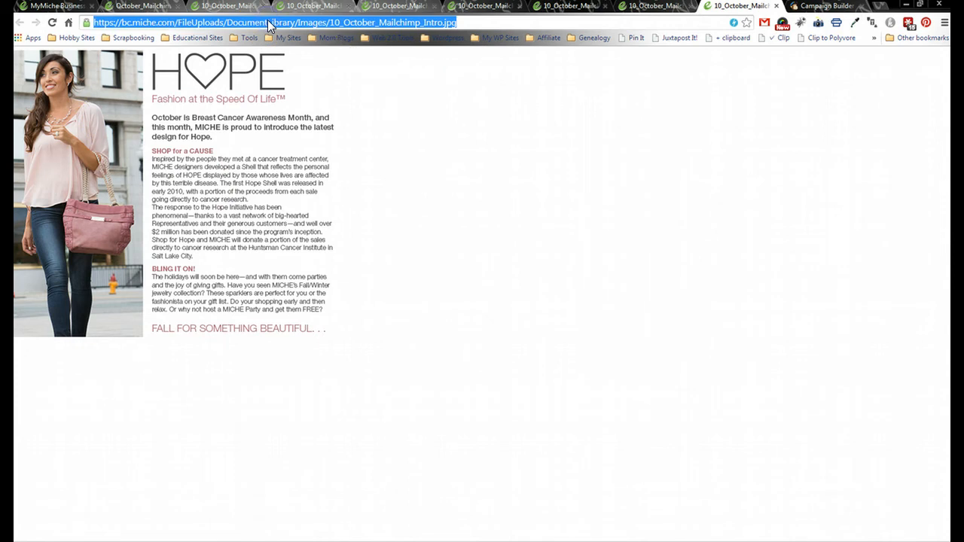
{"action": "left_click", "coordinate": [813, 6]}
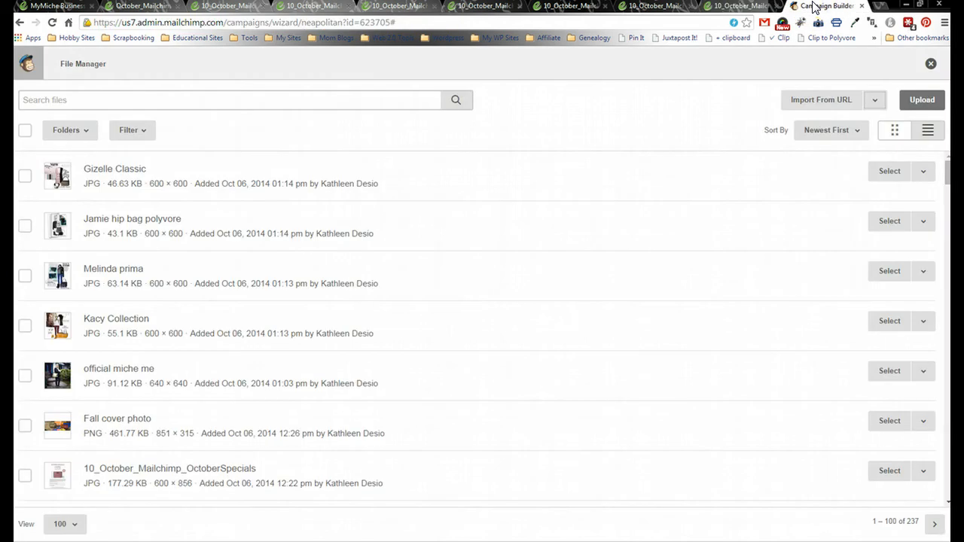
{"action": "left_click", "coordinate": [814, 103]}
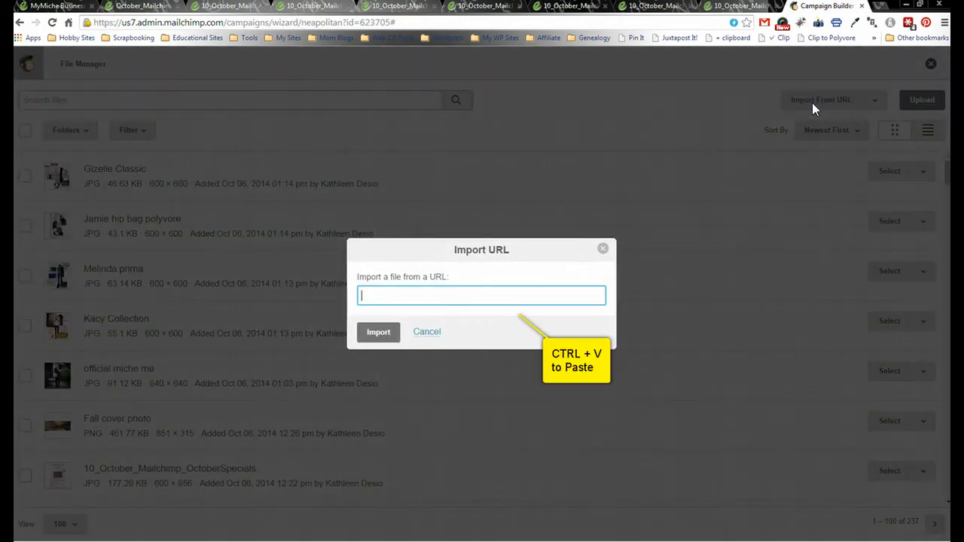
- Paste the Intro image address, import it, and save the image block
{"action": "key", "text": "ctrl+v"}
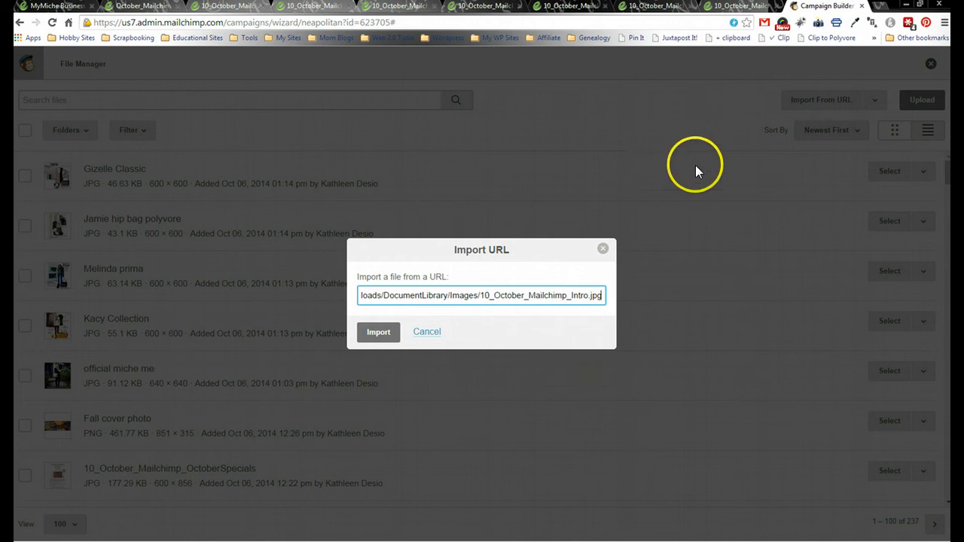
{"action": "left_click", "coordinate": [391, 338]}
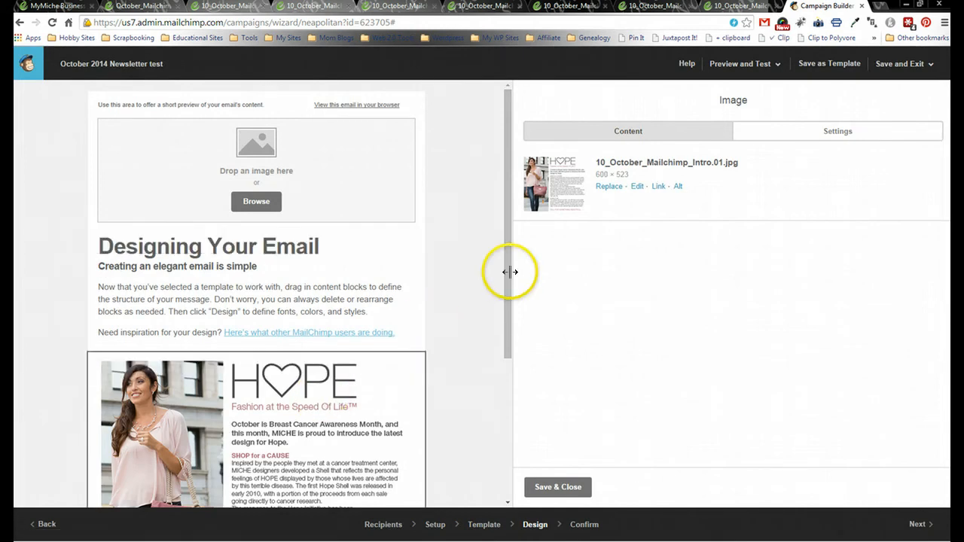
{"action": "left_click", "coordinate": [571, 491]}
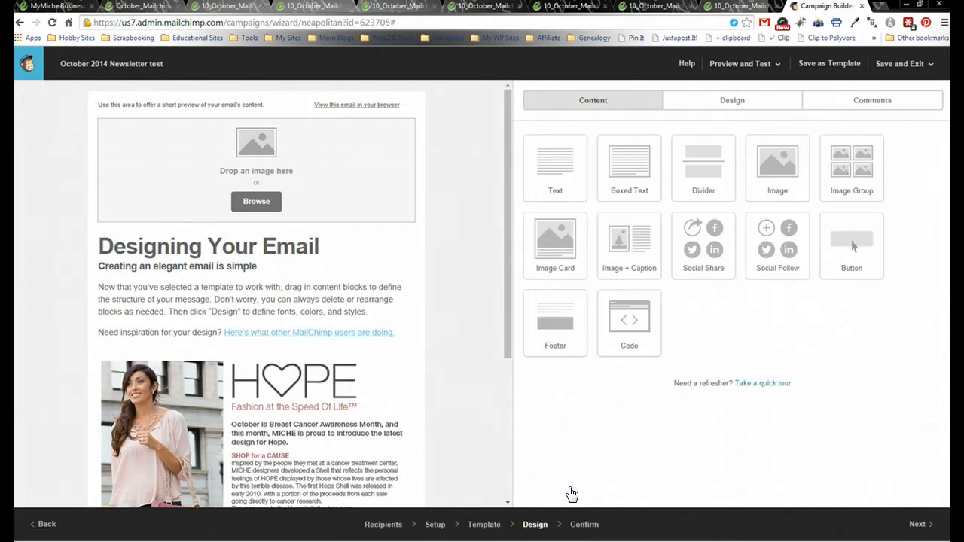
- Add another empty Image block below the Intro image
{"action": "left_click_drag", "start_coordinate": [506, 177], "coordinate": [510, 312]}
{"action": "left_click", "coordinate": [860, 113]}
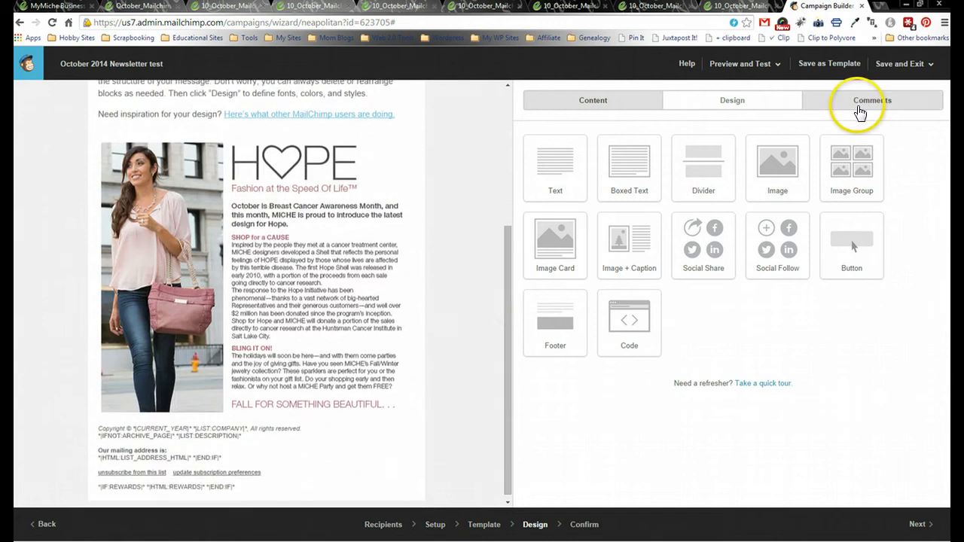
{"action": "left_click_drag", "start_coordinate": [778, 164], "coordinate": [355, 437]}
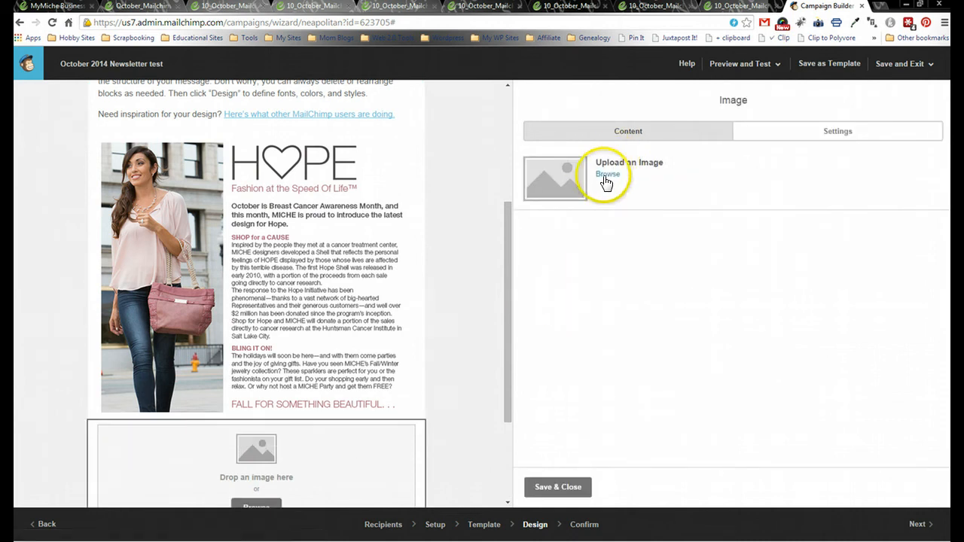
- Browse for the new block's image and close the already-used Intro image tab
{"action": "left_click", "coordinate": [603, 175]}
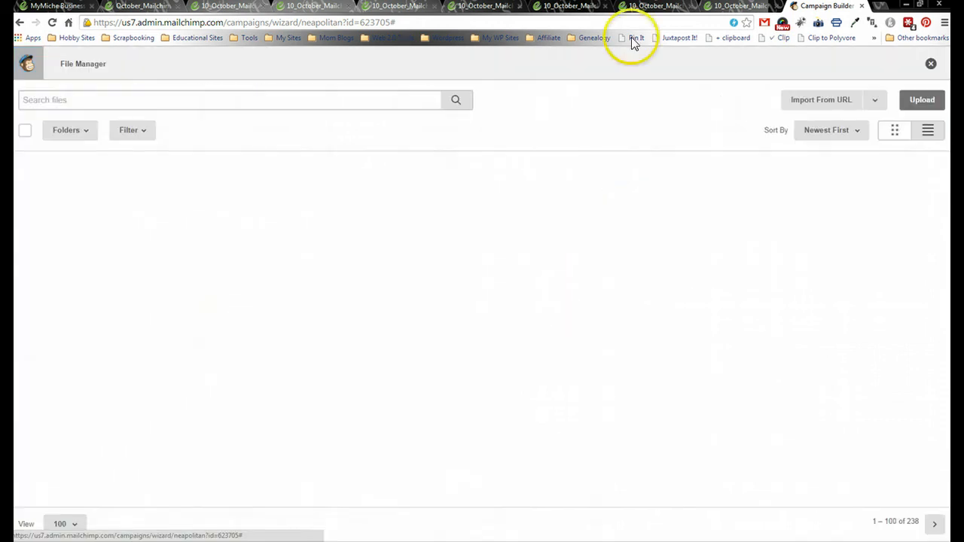
{"action": "left_click", "coordinate": [643, 9]}
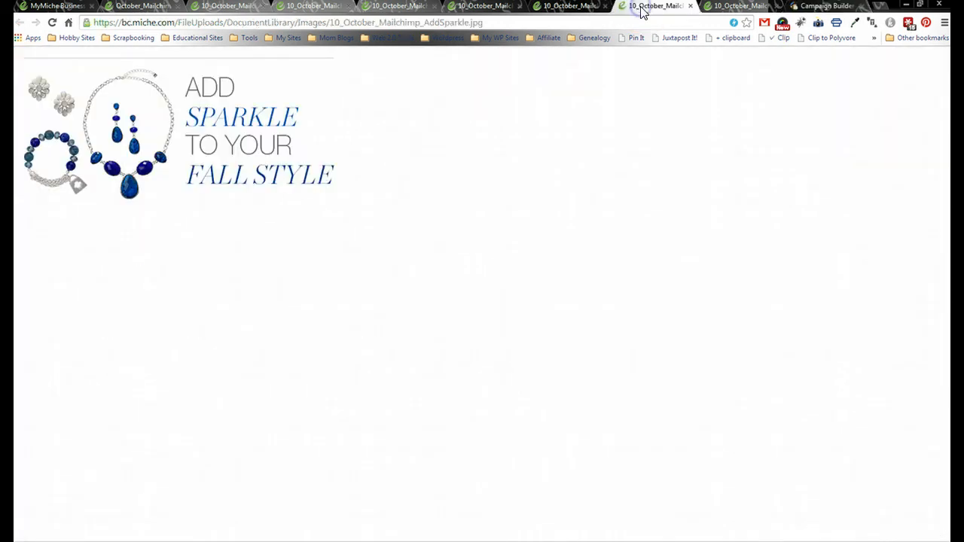
{"action": "left_click", "coordinate": [725, 9]}
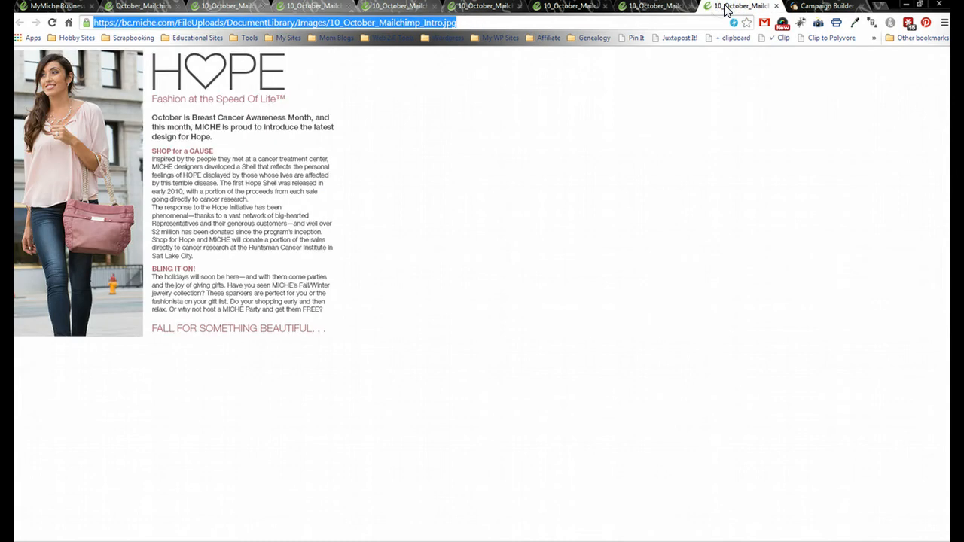
{"action": "left_click", "coordinate": [776, 8]}
{"action": "left_click", "coordinate": [672, 9]}
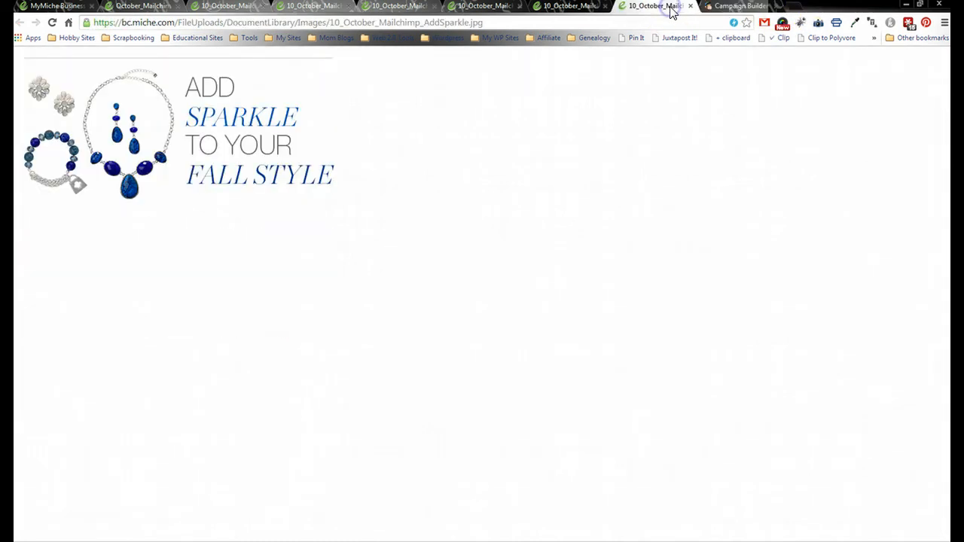
{"action": "left_click", "coordinate": [138, 9]}
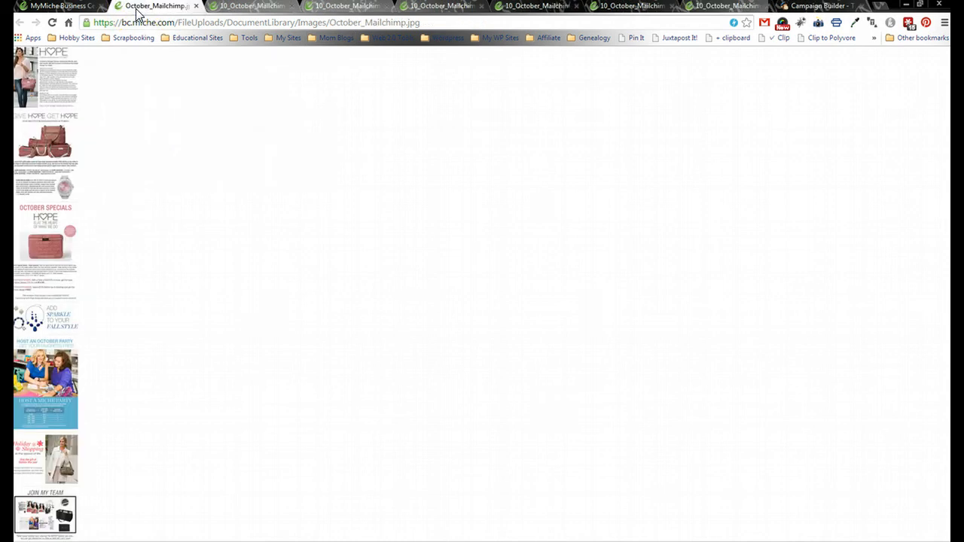
- Copy the Give Hope Get Hope image's web address and return to the File Manager
{"action": "left_click", "coordinate": [637, 7]}
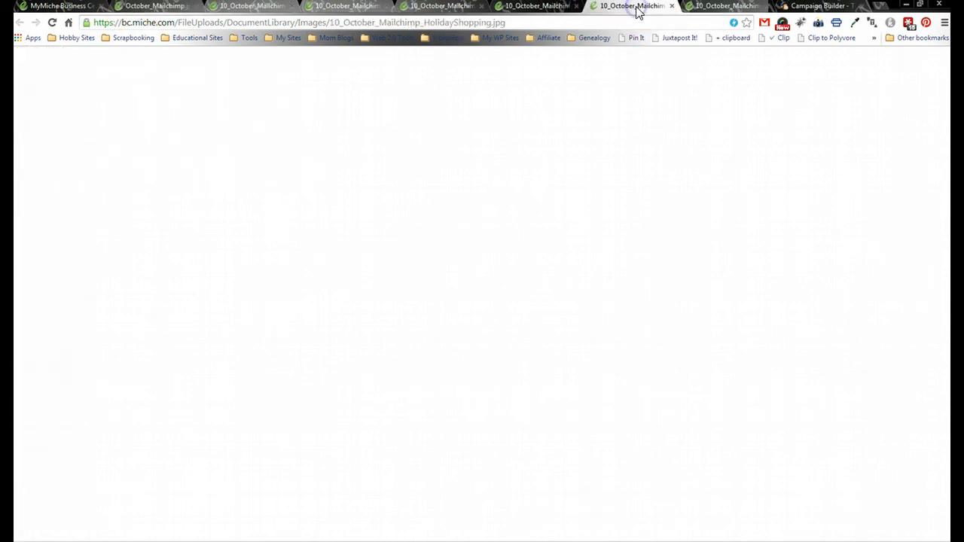
{"action": "left_click", "coordinate": [558, 8]}
{"action": "left_click", "coordinate": [540, 22]}
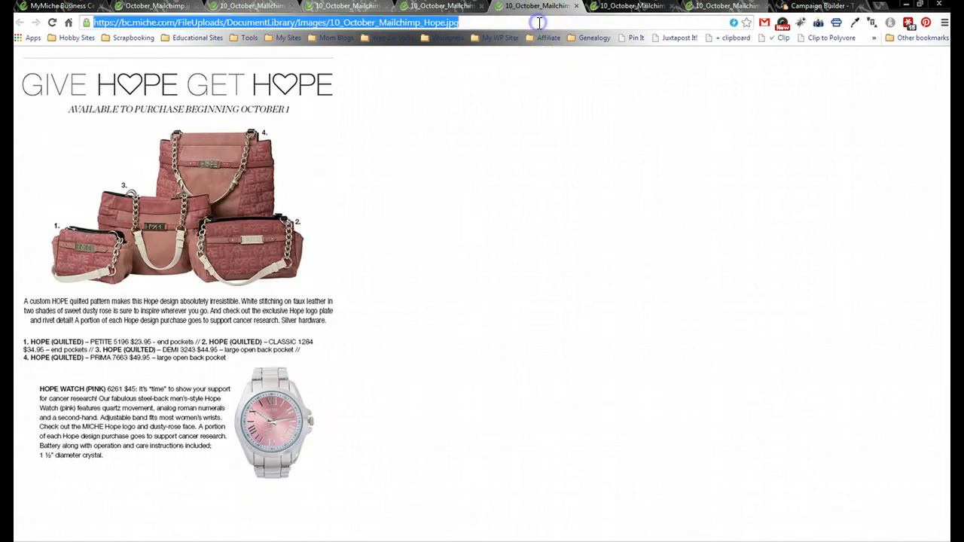
{"action": "key", "text": "ctrl+c"}
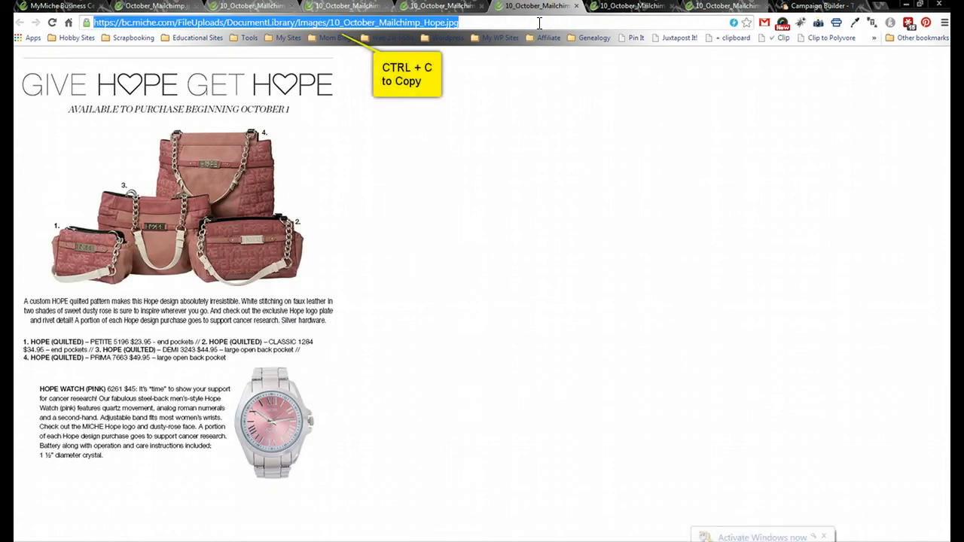
{"action": "right_click", "coordinate": [441, 25]}
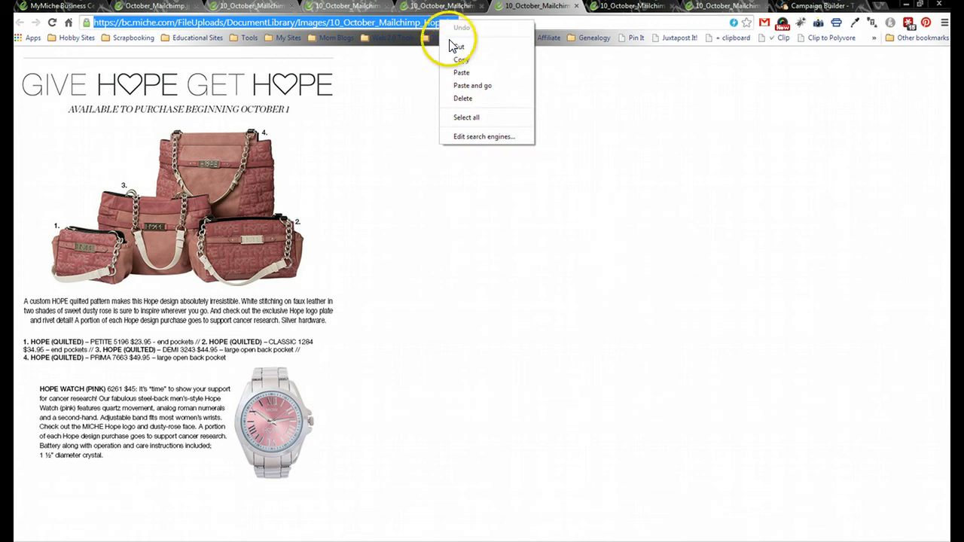
{"action": "left_click", "coordinate": [810, 9]}
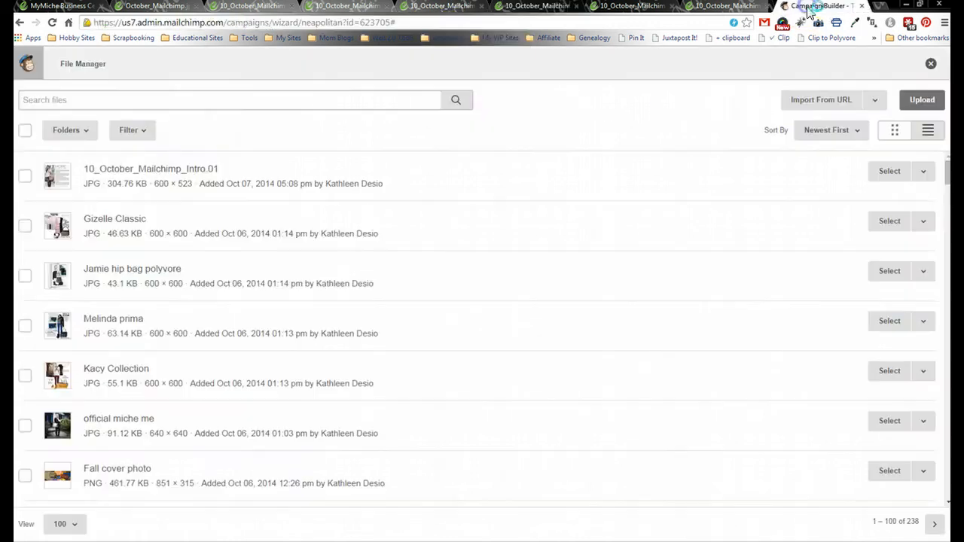
- Import the Hope image by pasted URL, save it, and add a third Image block beneath
{"action": "left_click", "coordinate": [837, 103]}
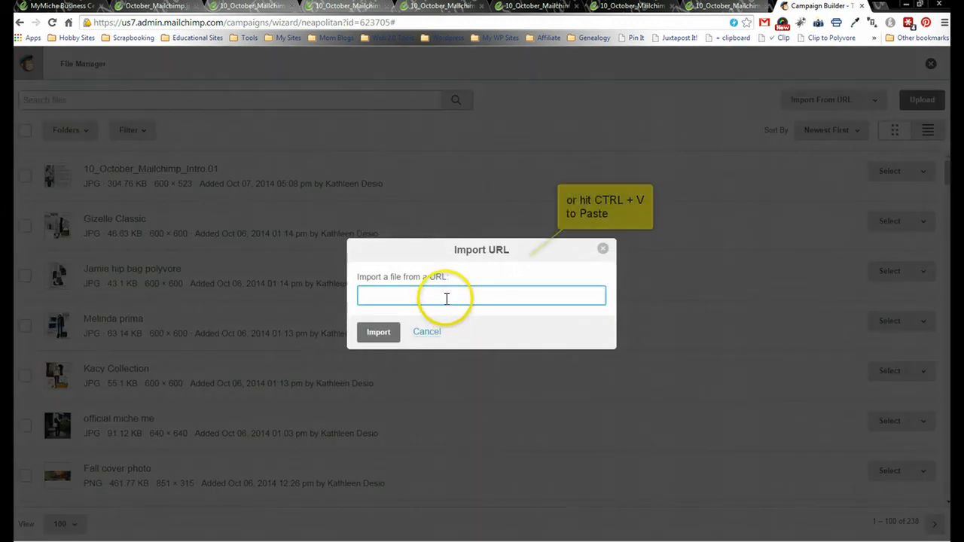
{"action": "right_click", "coordinate": [427, 296]}
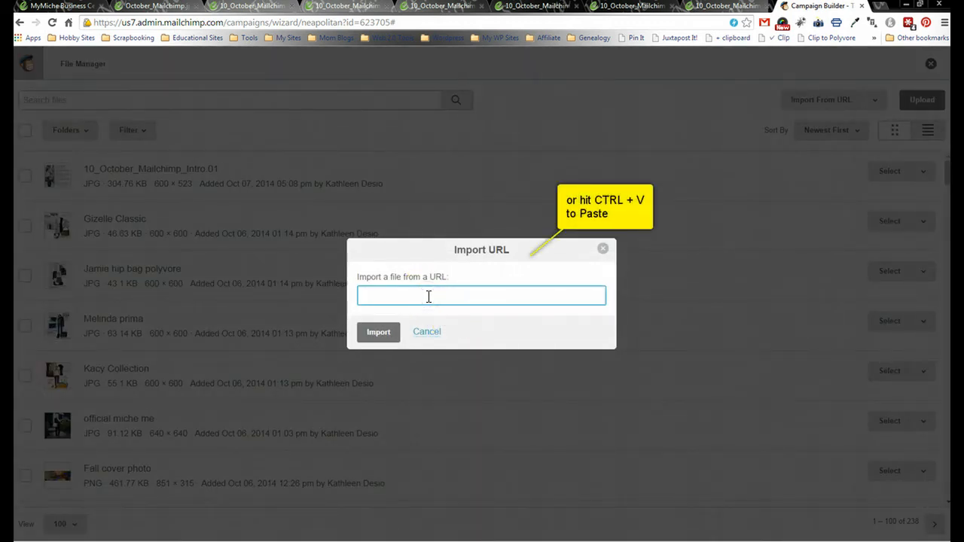
{"action": "right_click", "coordinate": [428, 296]}
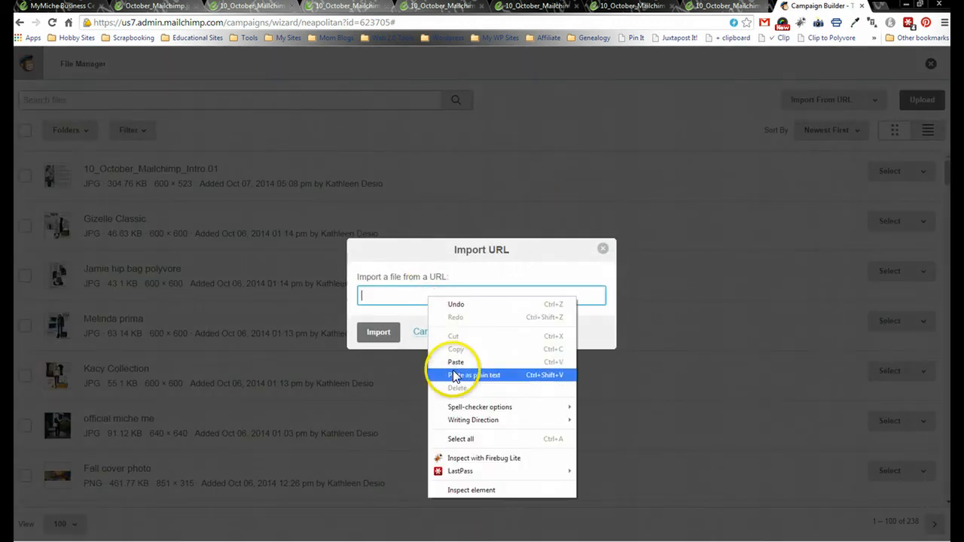
{"action": "left_click", "coordinate": [454, 362]}
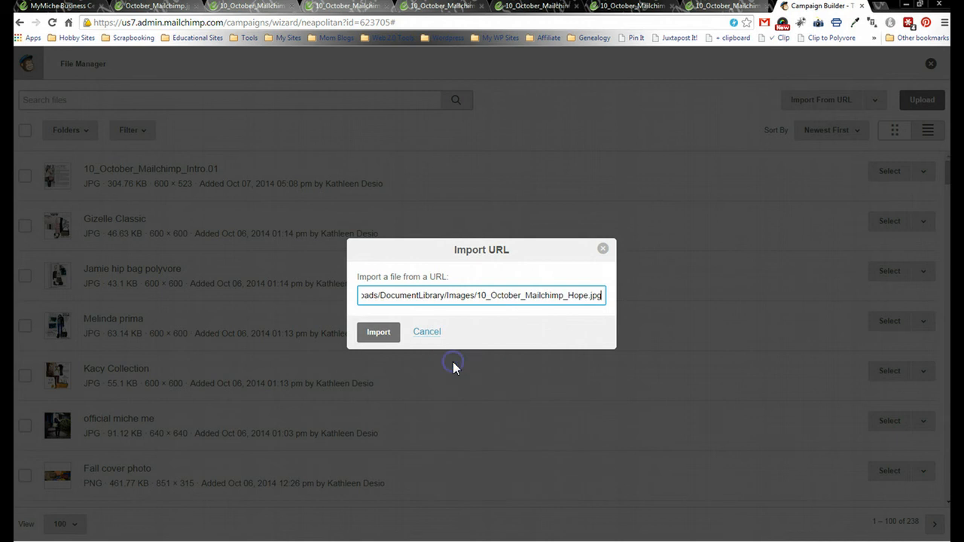
{"action": "left_click", "coordinate": [382, 333]}
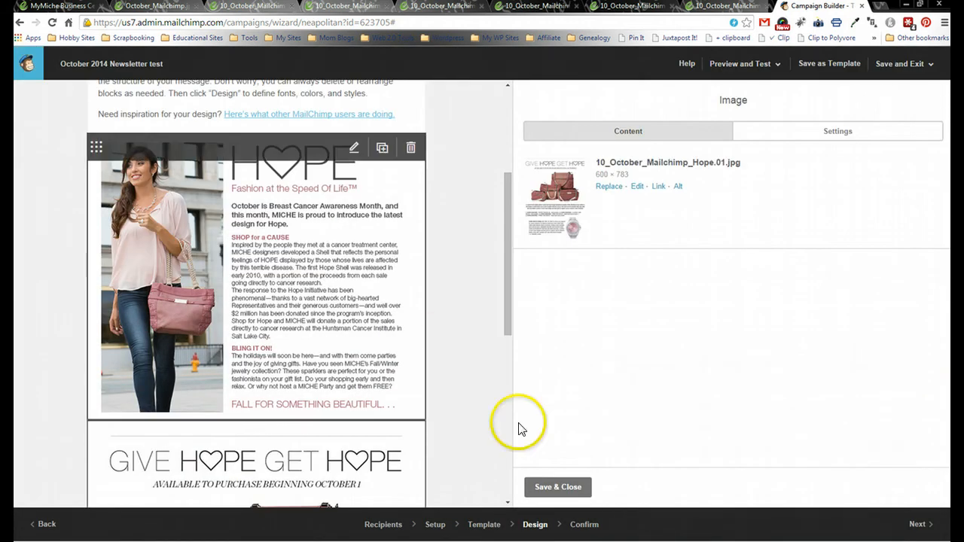
{"action": "left_click", "coordinate": [558, 488]}
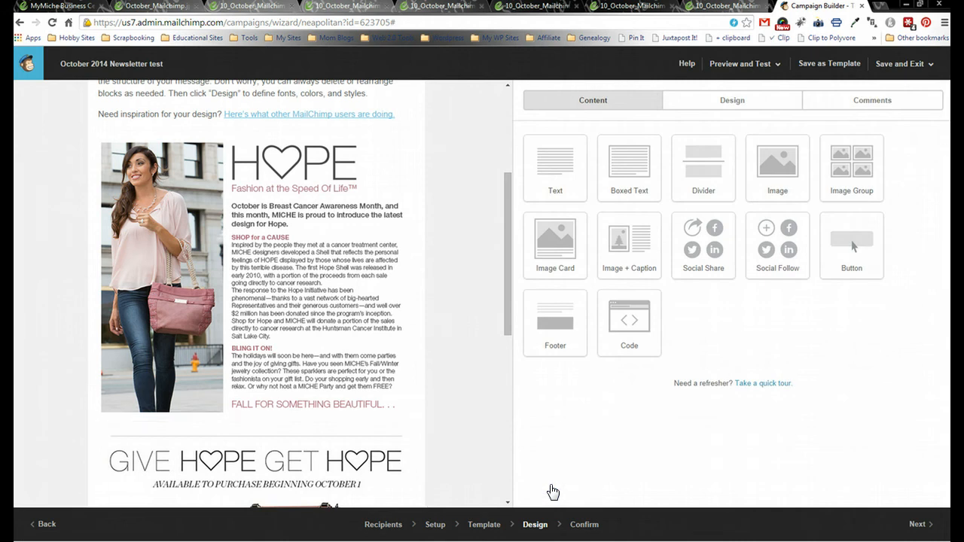
{"action": "left_click_drag", "start_coordinate": [510, 213], "coordinate": [510, 390]}
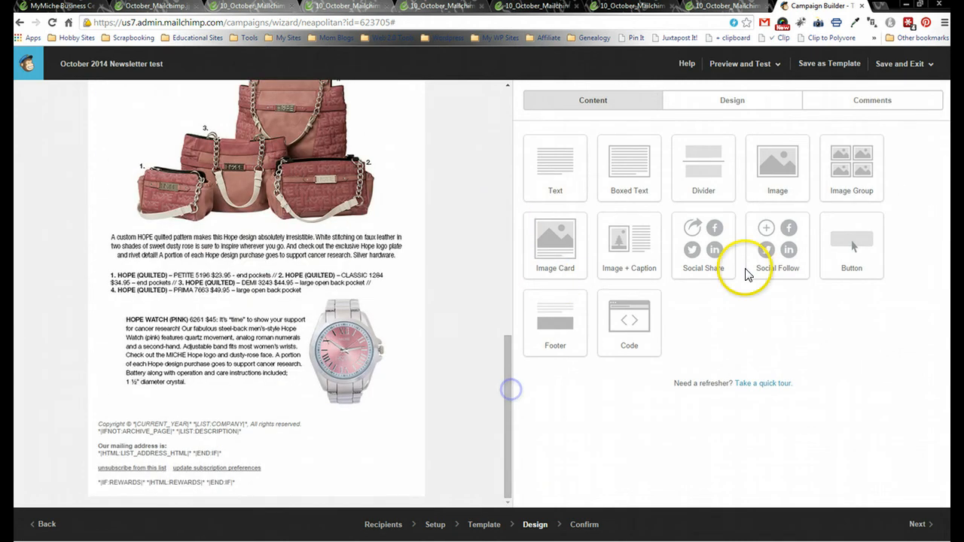
{"action": "left_click_drag", "start_coordinate": [772, 162], "coordinate": [382, 427]}
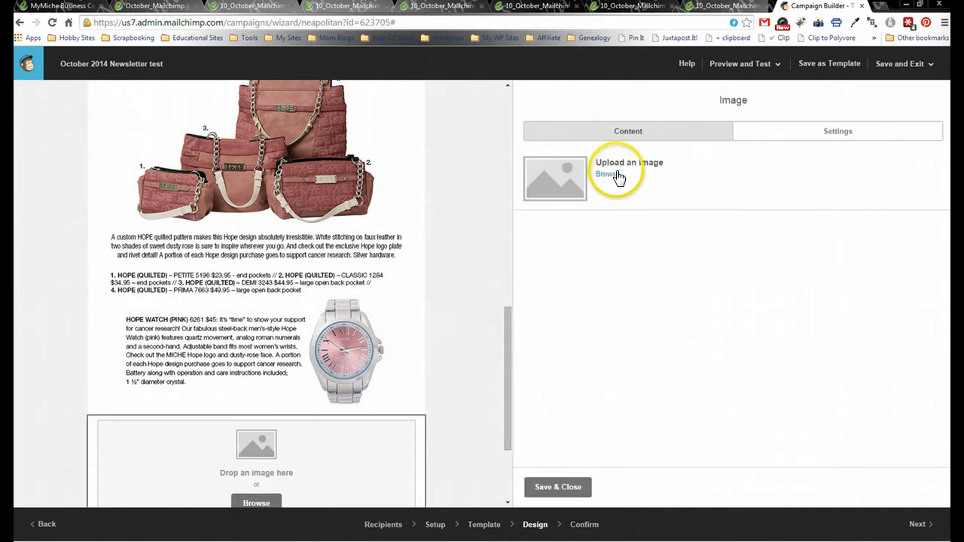
- From the new image block's file picker, look through the image pages and close the already imported Give Hope Get Hope page
{"action": "left_click", "coordinate": [607, 174]}
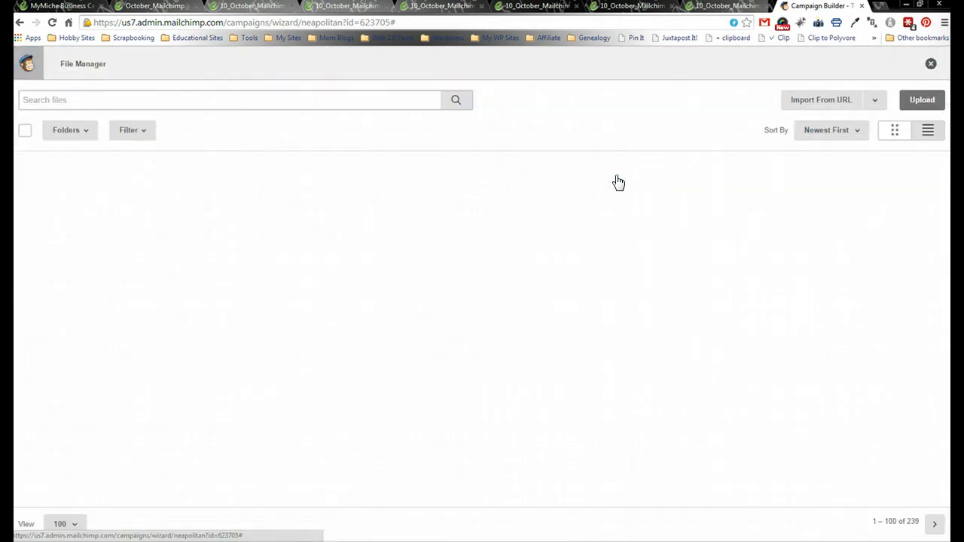
{"action": "left_click", "coordinate": [693, 10]}
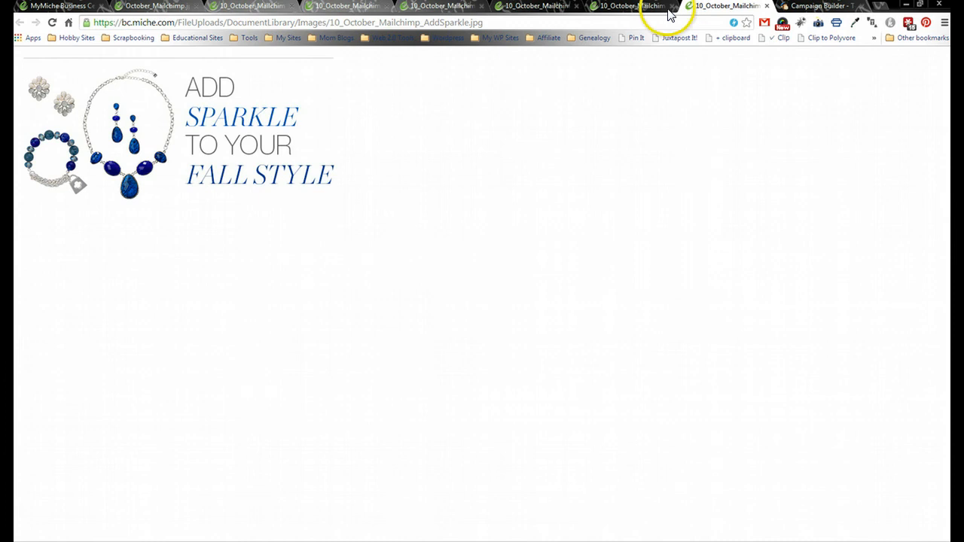
{"action": "left_click", "coordinate": [625, 7]}
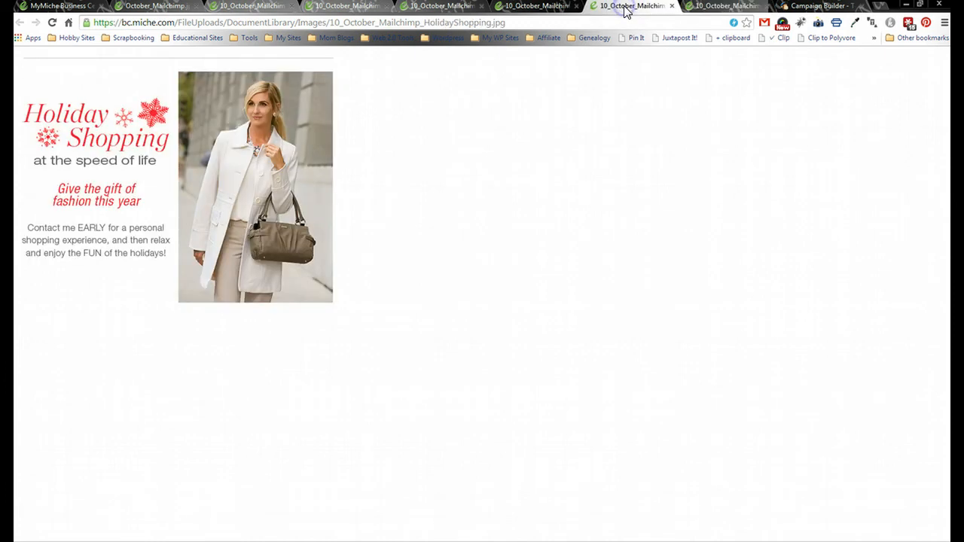
{"action": "left_click", "coordinate": [543, 7]}
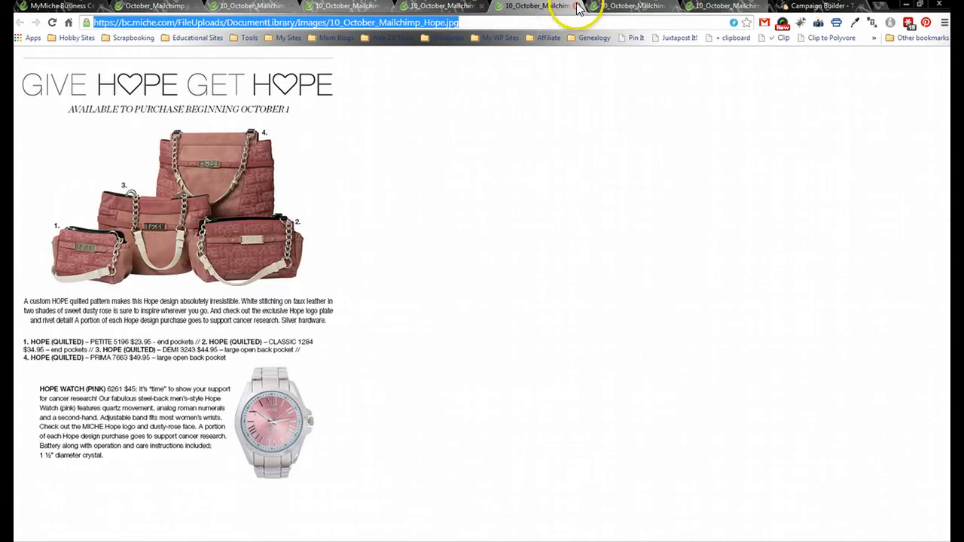
{"action": "left_click", "coordinate": [577, 7]}
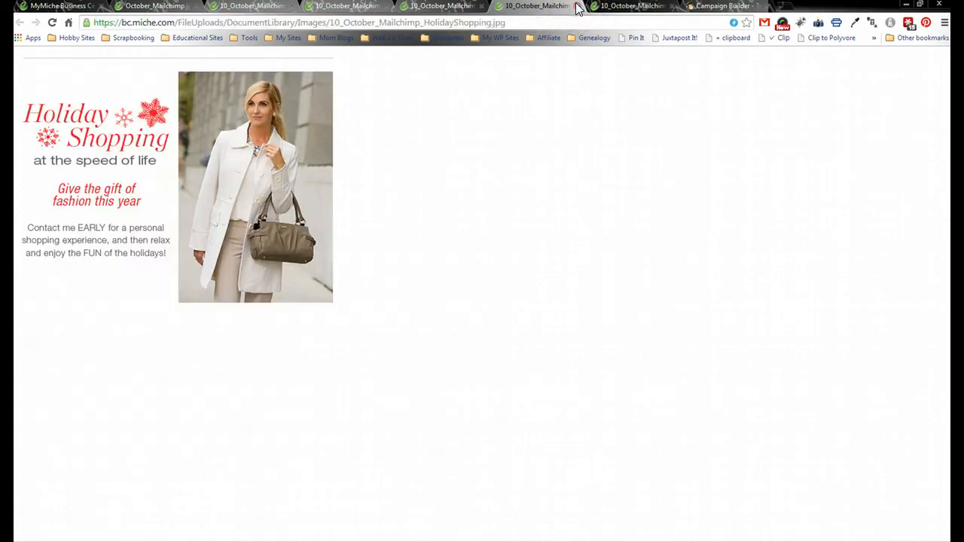
- Copy the October Specials image address and return to the MailChimp file manager
{"action": "left_click", "coordinate": [144, 9]}
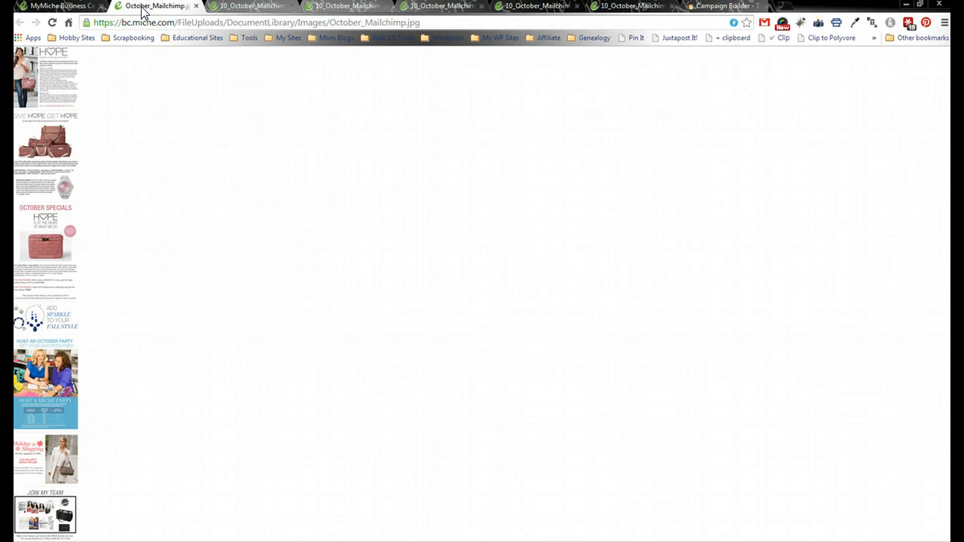
{"action": "left_click", "coordinate": [375, 9]}
{"action": "left_click", "coordinate": [479, 9]}
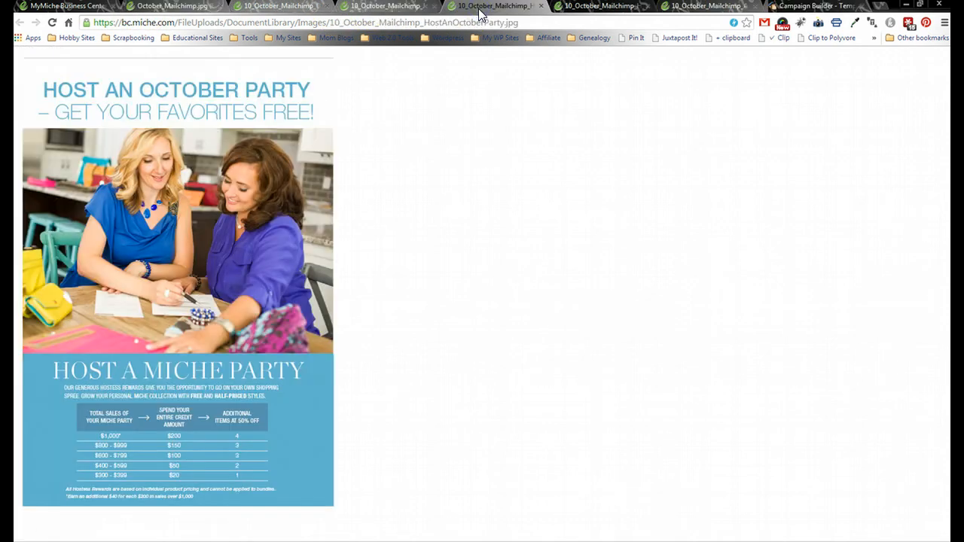
{"action": "left_click", "coordinate": [300, 8]}
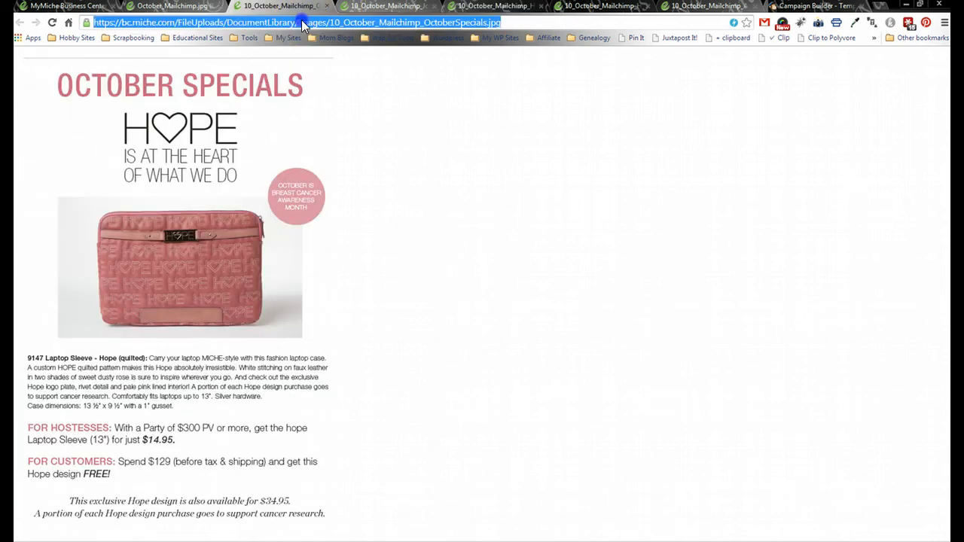
{"action": "double_click", "coordinate": [302, 22]}
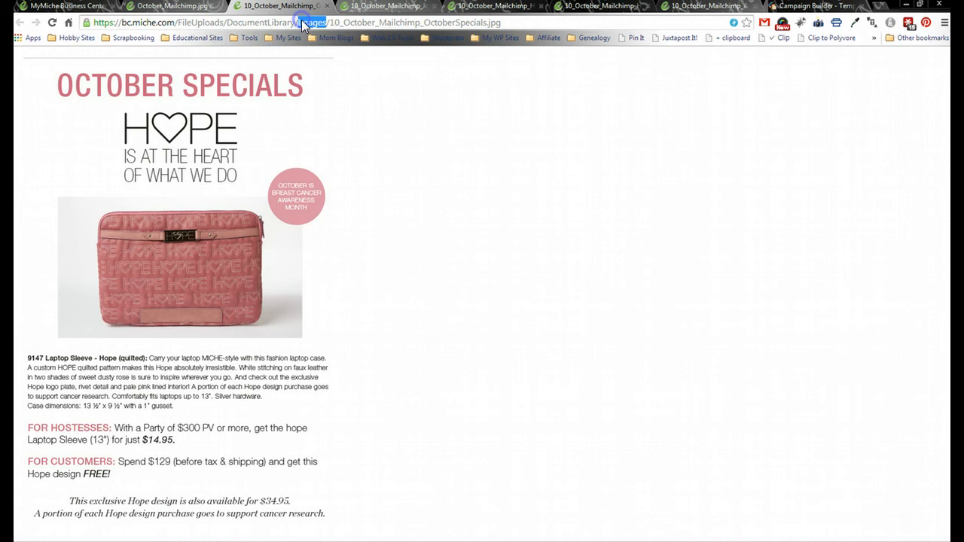
{"action": "left_click", "coordinate": [389, 90]}
{"action": "left_click", "coordinate": [317, 23]}
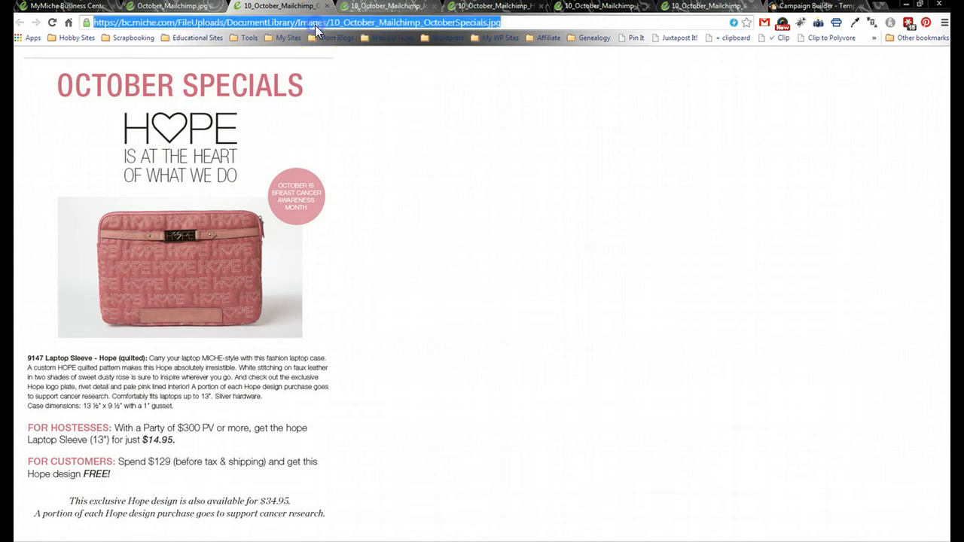
{"action": "left_click", "coordinate": [816, 7]}
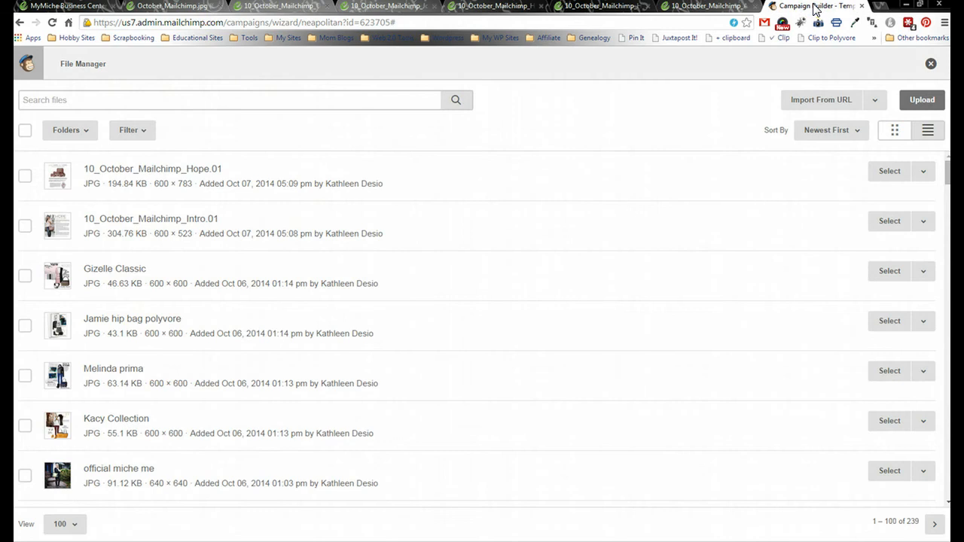
- Import the October Specials image from its pasted URL, save it, and add an empty image block below
{"action": "left_click", "coordinate": [823, 105]}
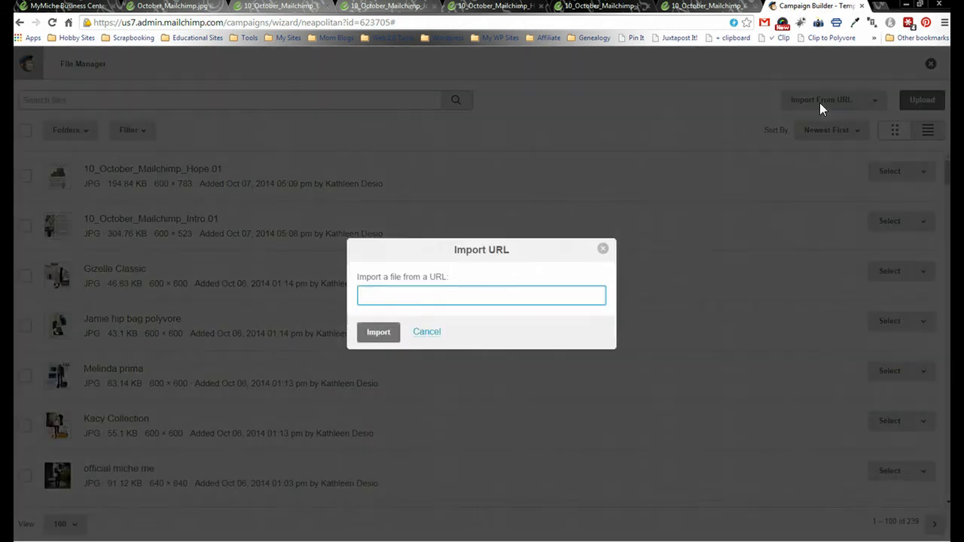
{"action": "key", "text": "ctrl+v"}
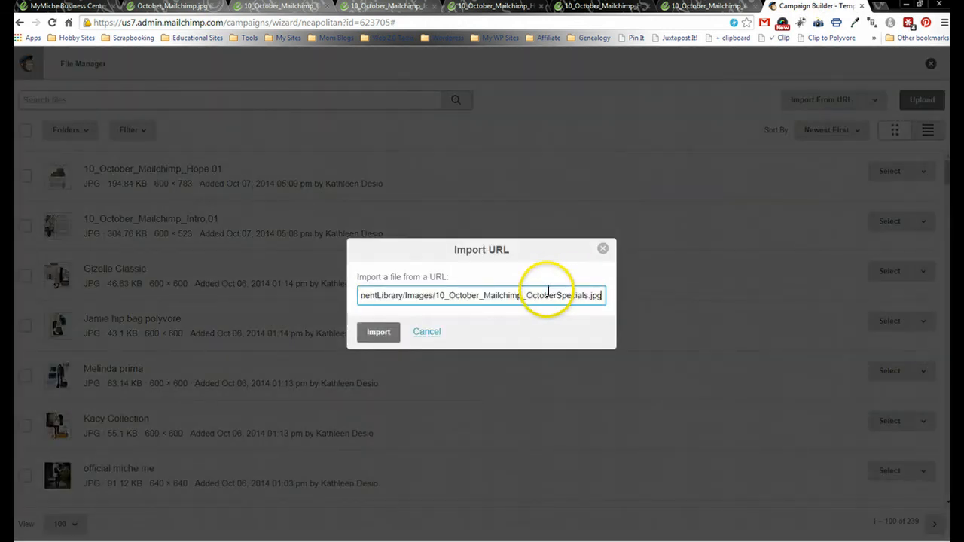
{"action": "left_click", "coordinate": [375, 333]}
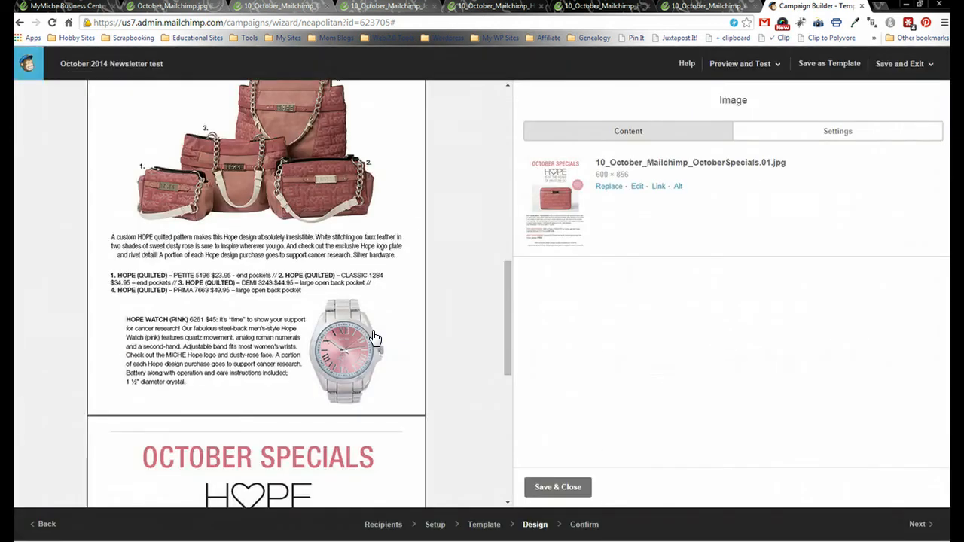
{"action": "left_click", "coordinate": [549, 490]}
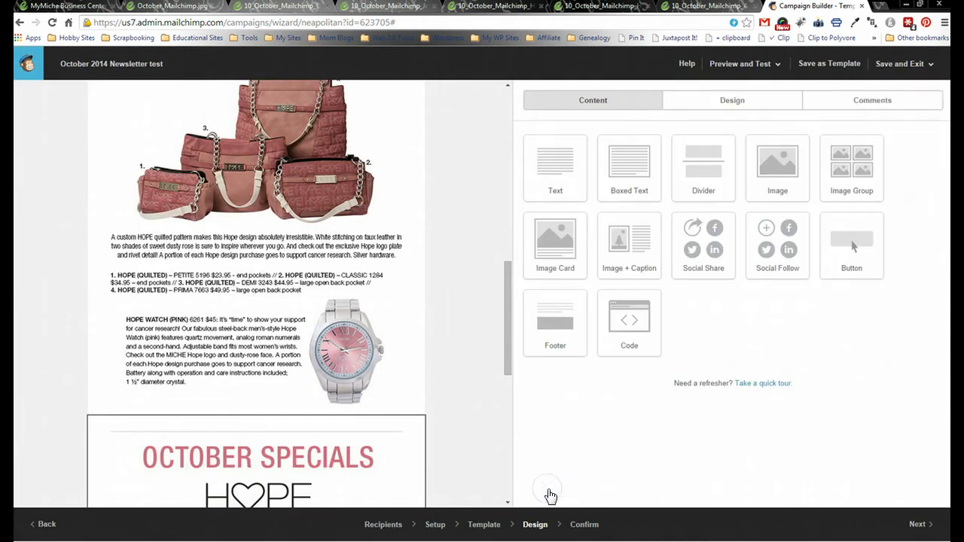
{"action": "left_click_drag", "start_coordinate": [507, 270], "coordinate": [499, 387]}
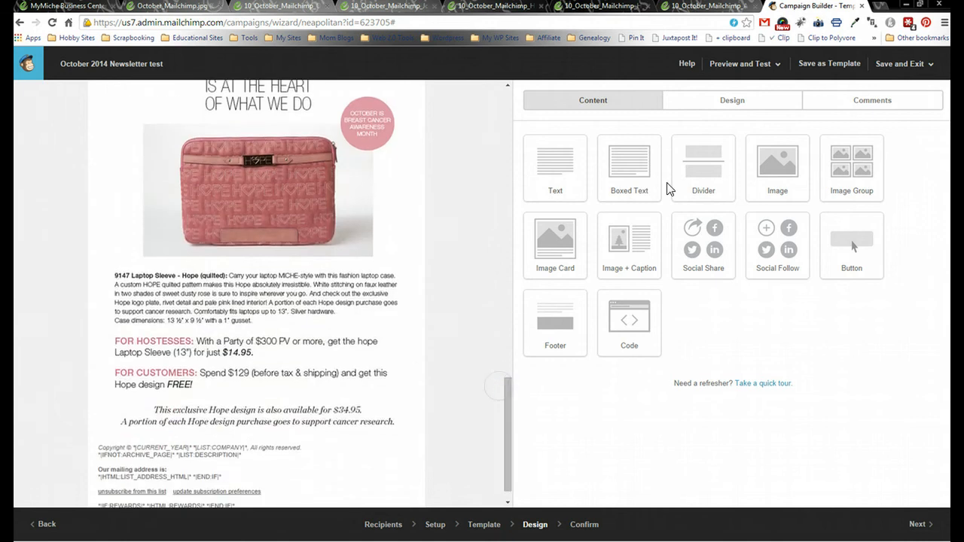
{"action": "left_click_drag", "start_coordinate": [781, 144], "coordinate": [381, 452]}
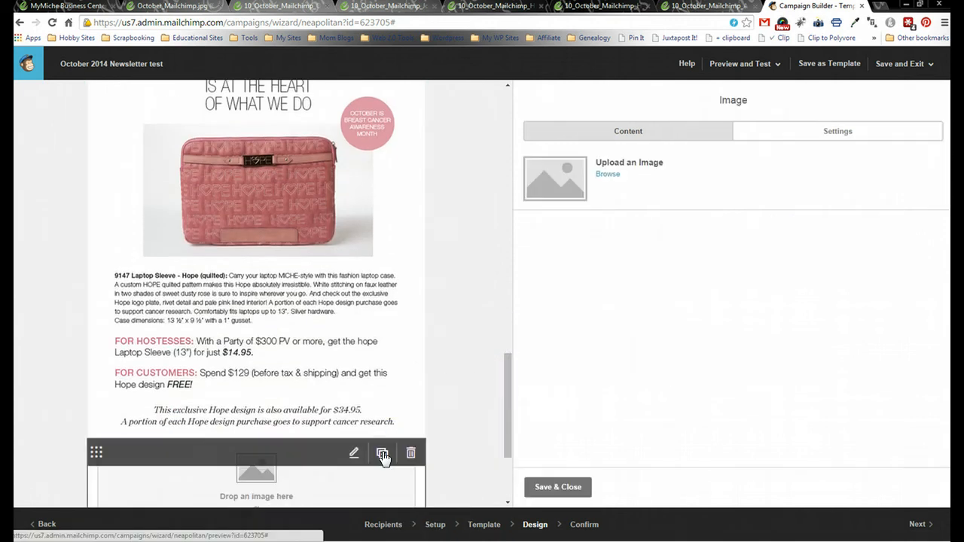
- Open the fourth image block's file picker and switch to the October Specials image page
{"action": "left_click", "coordinate": [607, 174]}
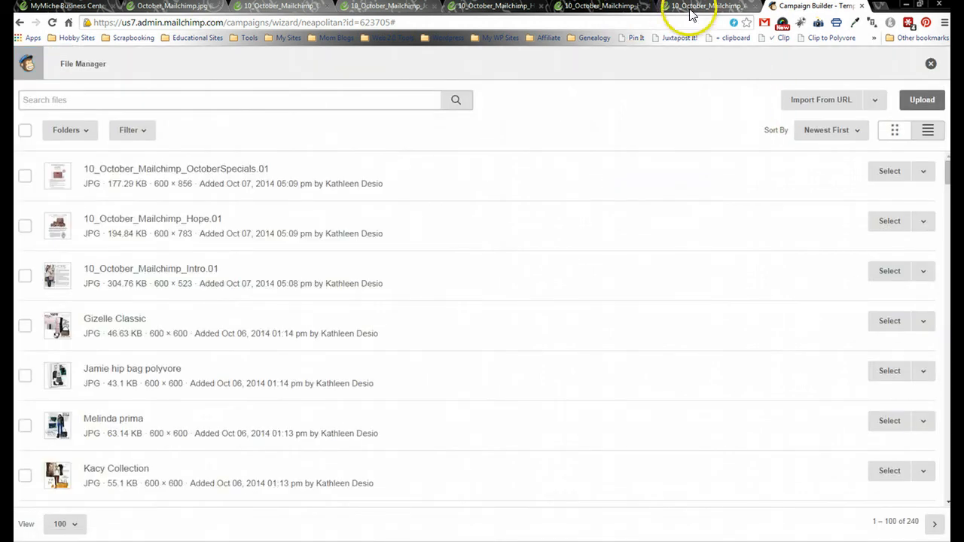
{"action": "left_click", "coordinate": [299, 7]}
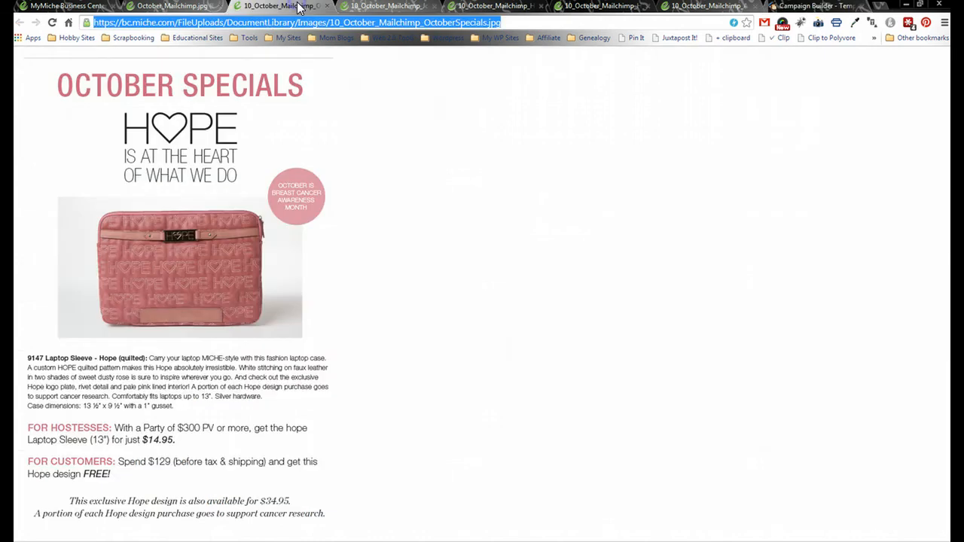
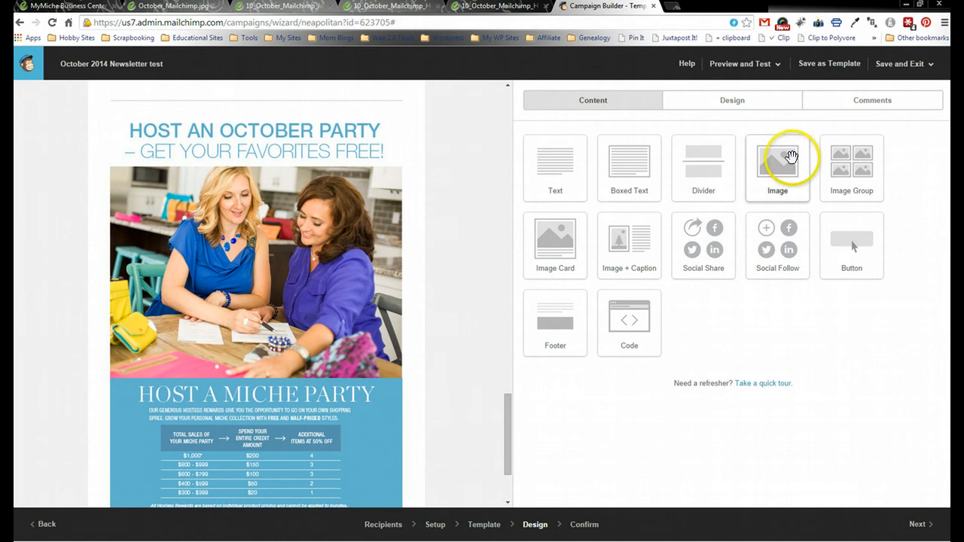
- Drag a new Image block into the email below the Host a Miche Party section
{"action": "left_click_drag", "start_coordinate": [786, 162], "coordinate": [383, 435]}
- Open the new block's file manager and copy the Holiday Shopping image address from its browser tab
{"action": "left_click", "coordinate": [624, 178]}
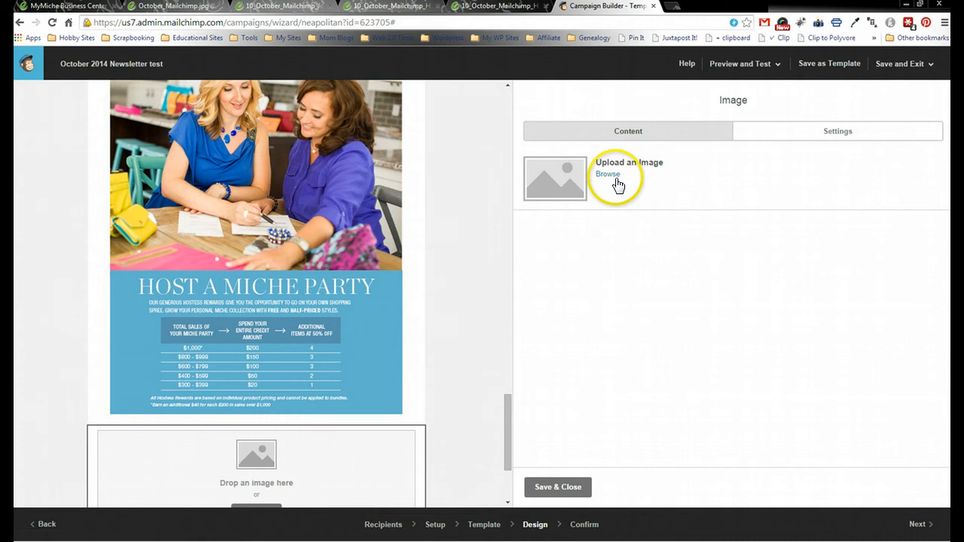
{"action": "left_click", "coordinate": [609, 175]}
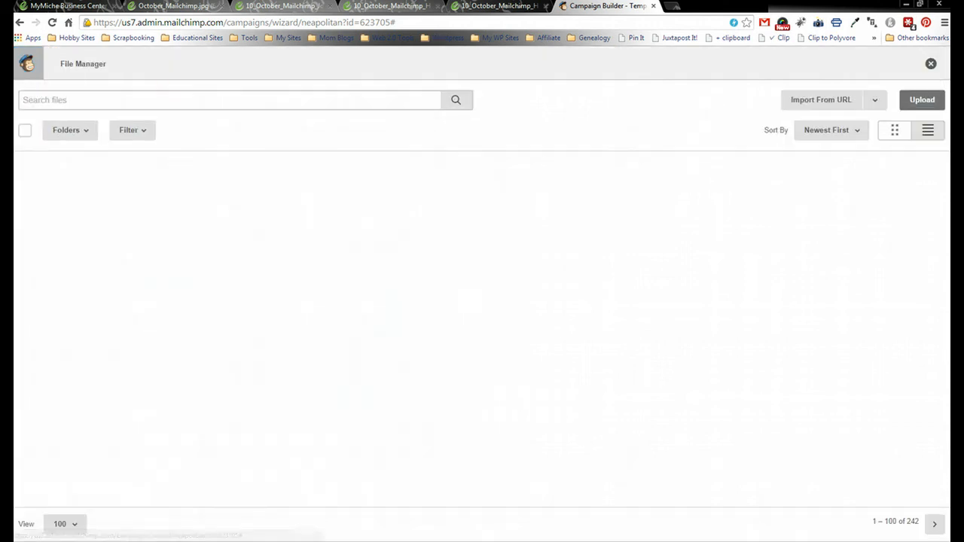
{"action": "left_click", "coordinate": [497, 6]}
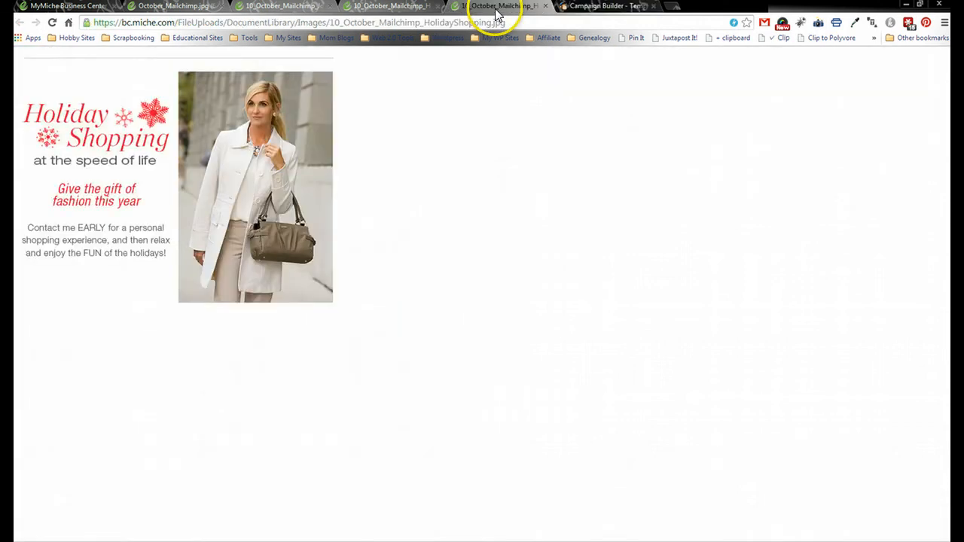
{"action": "left_click", "coordinate": [259, 6]}
{"action": "left_click", "coordinate": [164, 6]}
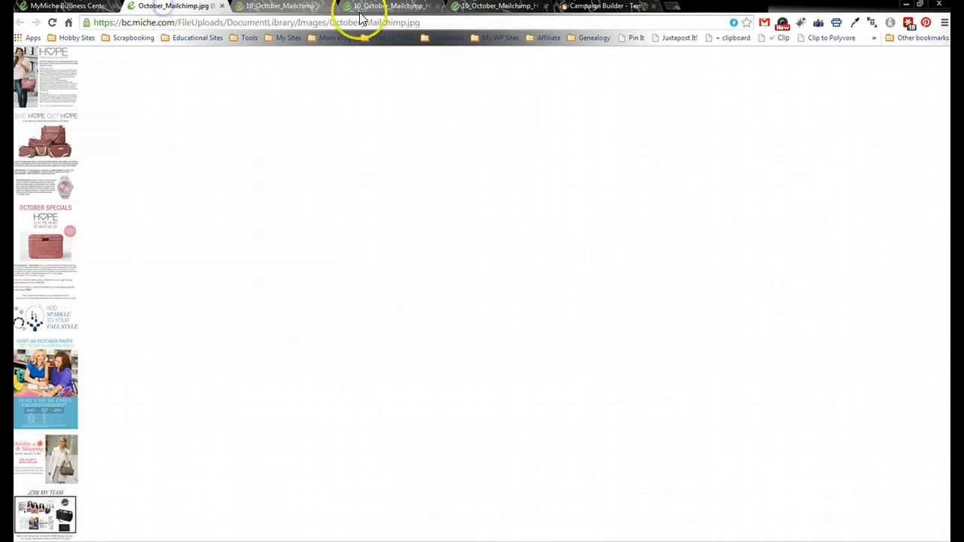
{"action": "left_click", "coordinate": [369, 6]}
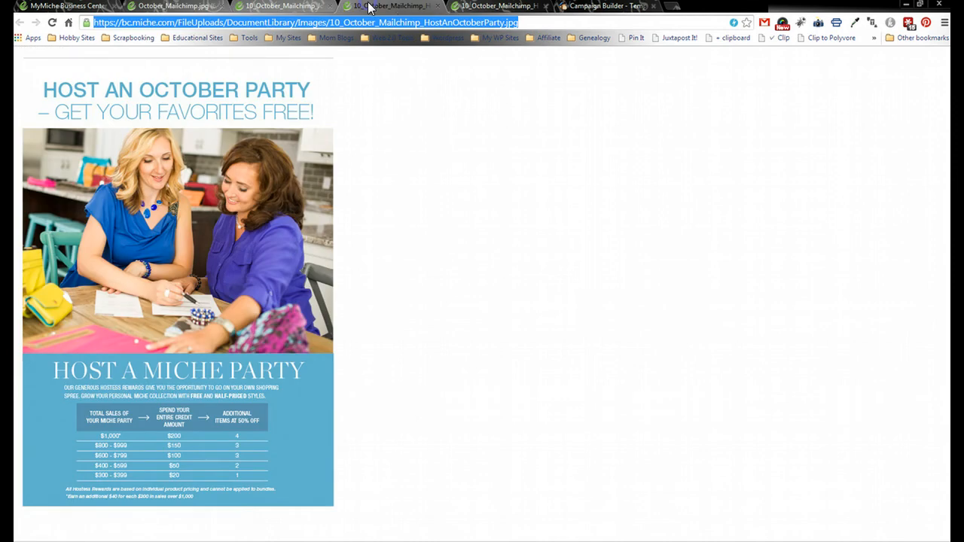
{"action": "left_click", "coordinate": [438, 6]}
{"action": "left_click", "coordinate": [193, 9]}
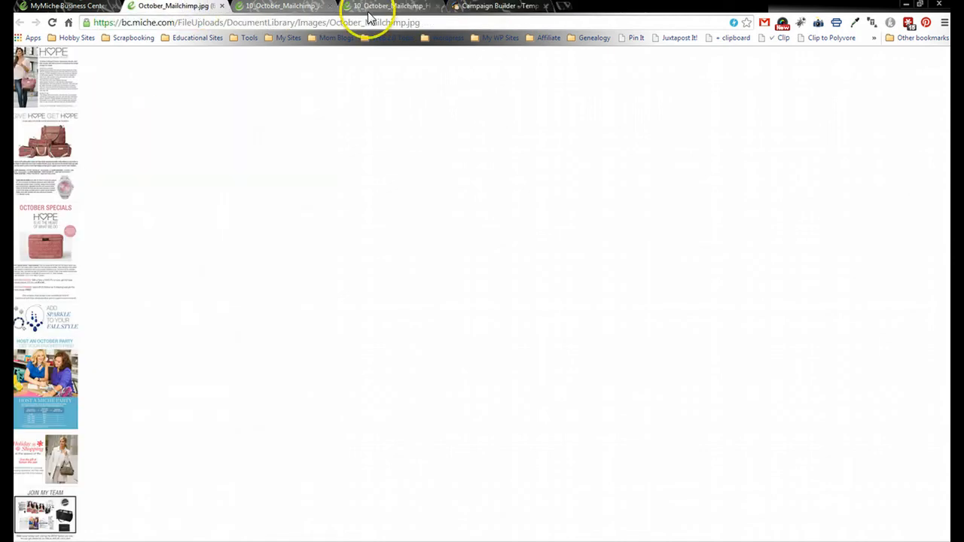
{"action": "left_click", "coordinate": [390, 7]}
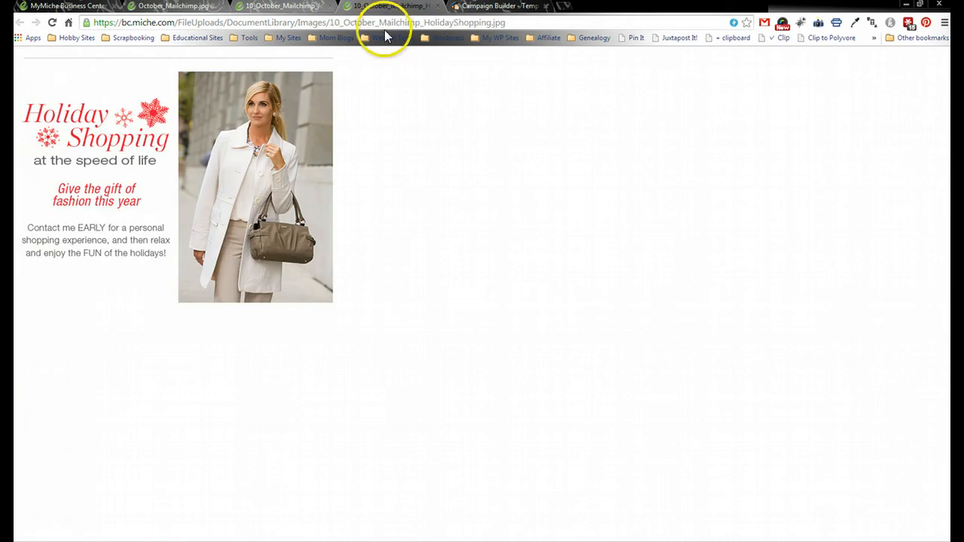
{"action": "left_click", "coordinate": [385, 24]}
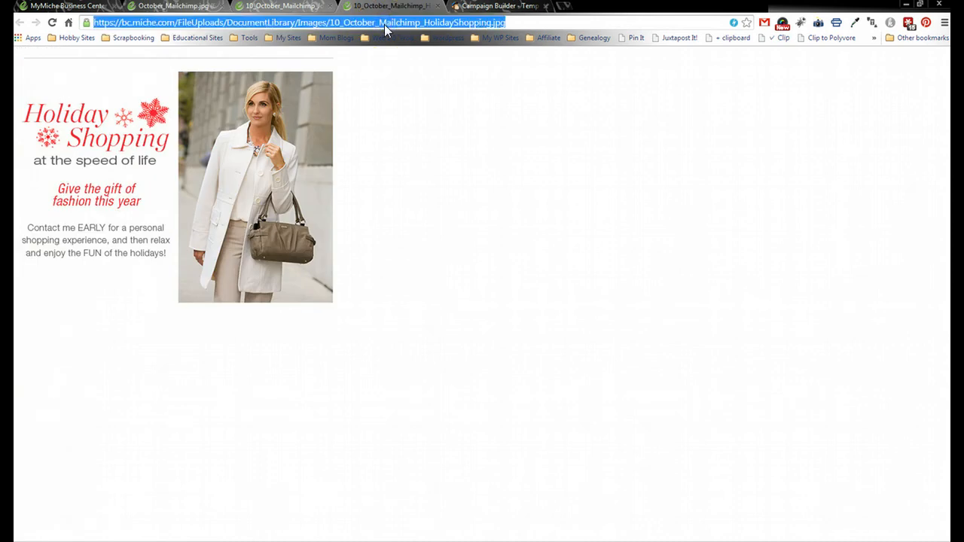
{"action": "left_click", "coordinate": [461, 7]}
- Import 10_October_Mailchimp_HolidayShopping.01.jpg from the pasted URL and save the image block
{"action": "left_click", "coordinate": [902, 107]}
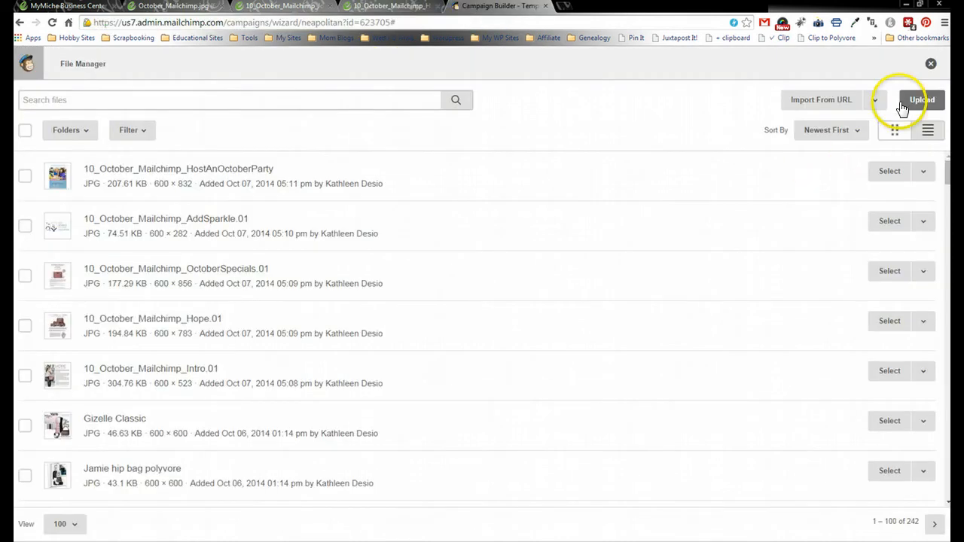
{"action": "left_click", "coordinate": [812, 99]}
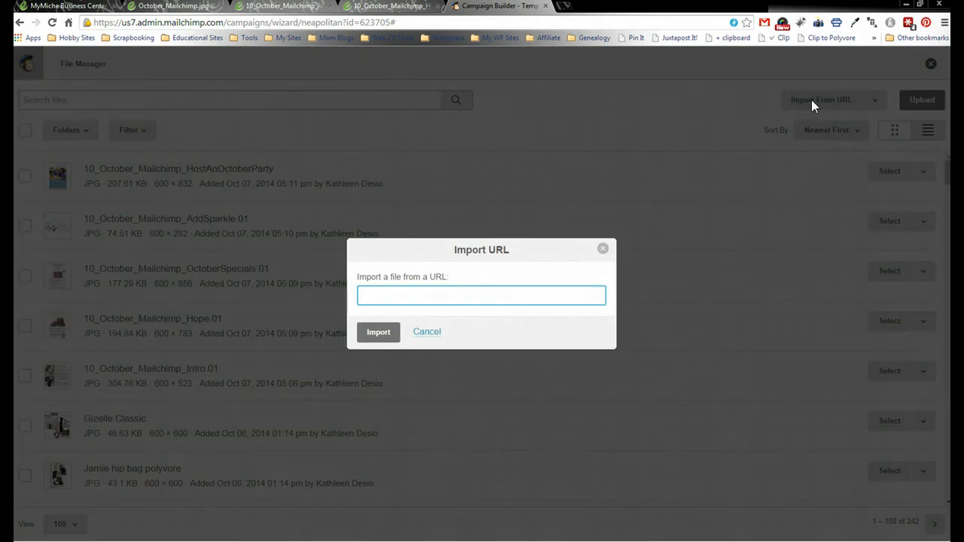
{"action": "key", "text": "ctrl+v"}
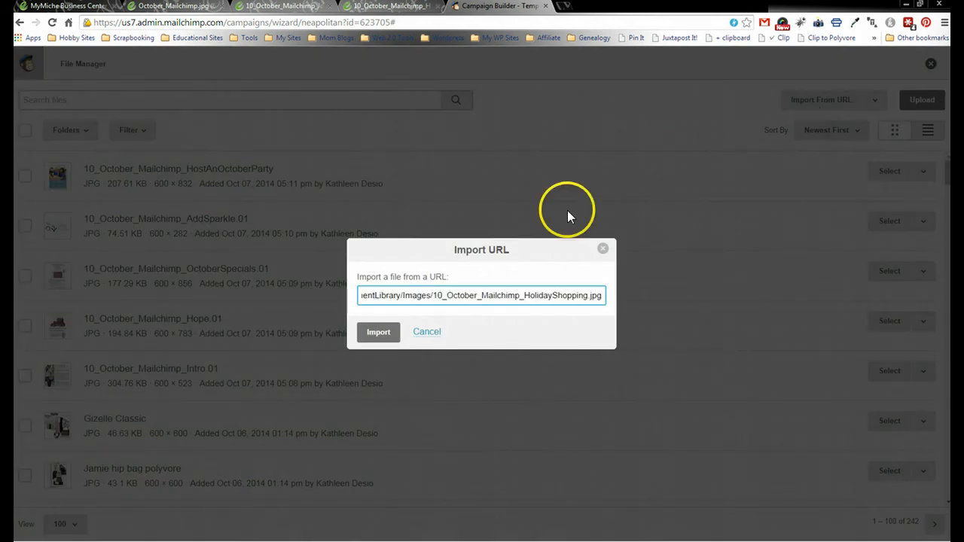
{"action": "left_click", "coordinate": [379, 332]}
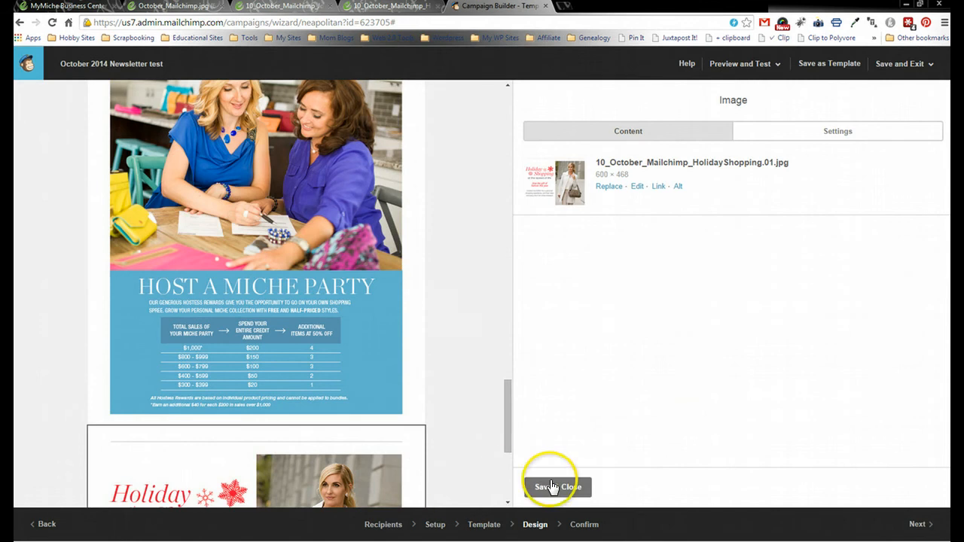
{"action": "left_click", "coordinate": [552, 487]}
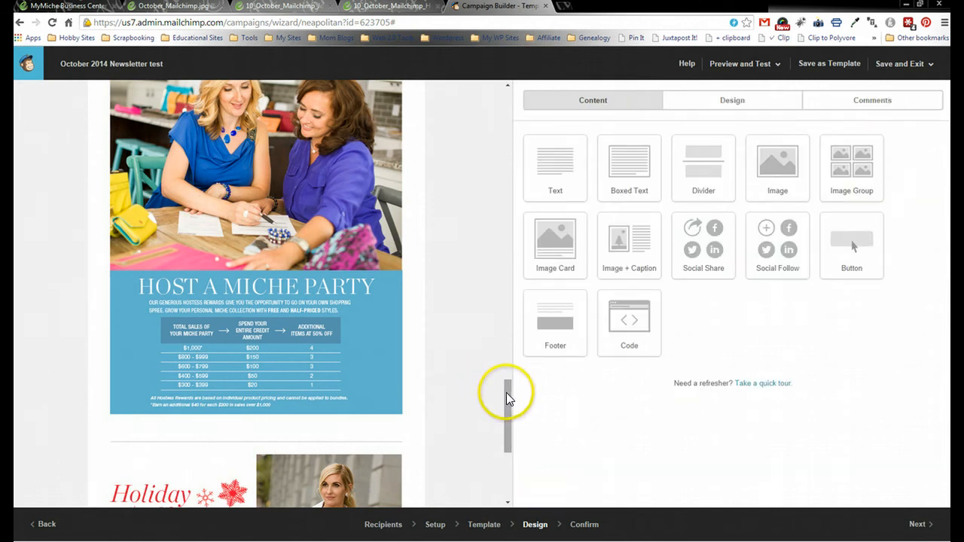
{"action": "left_click_drag", "start_coordinate": [508, 394], "coordinate": [501, 439]}
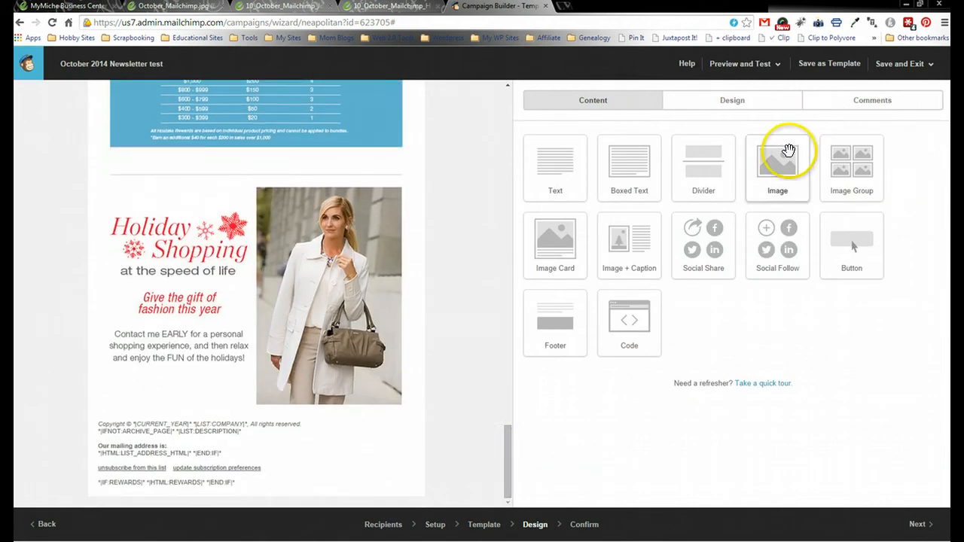
- Add another Image block below Holiday Shopping and copy the Join My Team image address
{"action": "left_click_drag", "start_coordinate": [778, 148], "coordinate": [355, 428]}
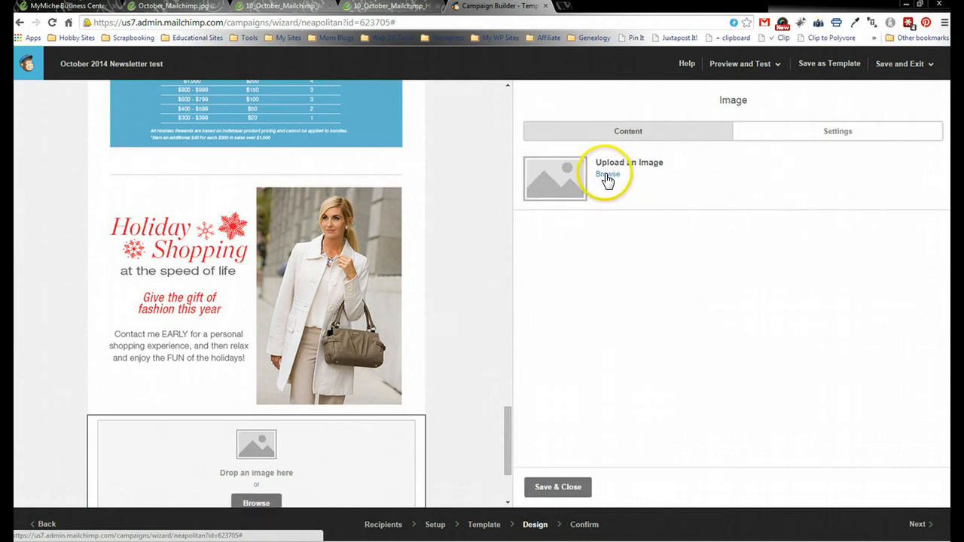
{"action": "left_click", "coordinate": [607, 175]}
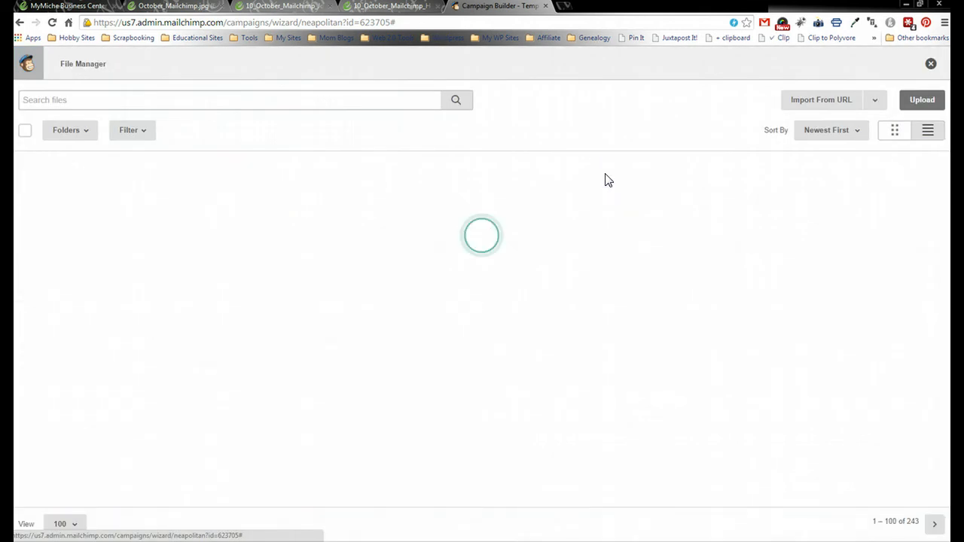
{"action": "left_click", "coordinate": [403, 11]}
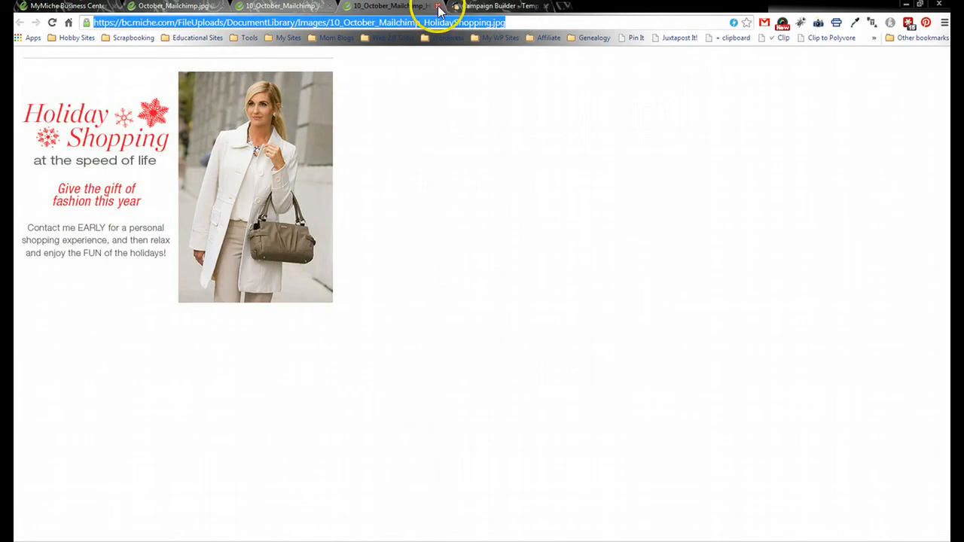
{"action": "left_click", "coordinate": [438, 6]}
{"action": "left_click", "coordinate": [301, 6]}
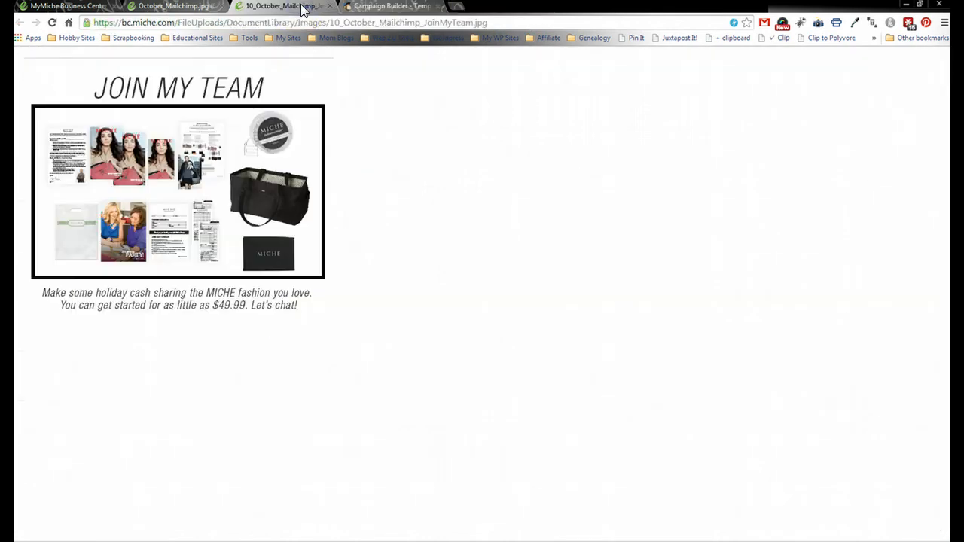
{"action": "left_click", "coordinate": [307, 23]}
{"action": "key", "text": "ctrl+c"}
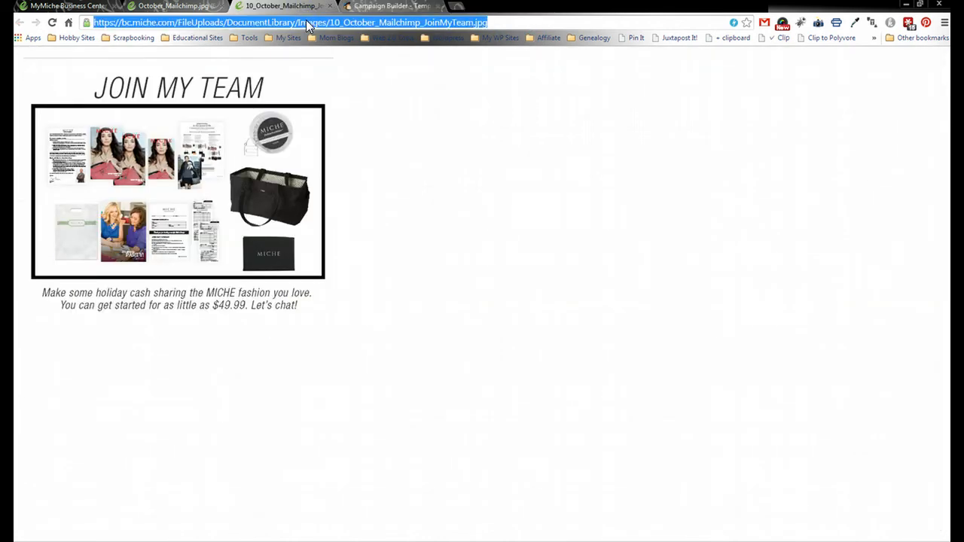
{"action": "left_click", "coordinate": [360, 6]}
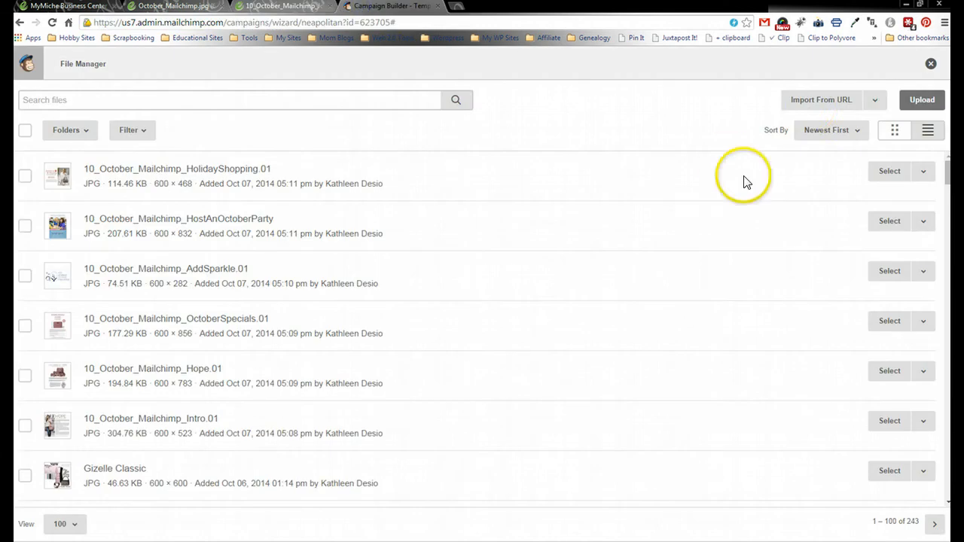
- Import 10_October_Mailchimp_JoinMyTeam.01.jpg from the pasted URL and save the image block
{"action": "left_click", "coordinate": [809, 103]}
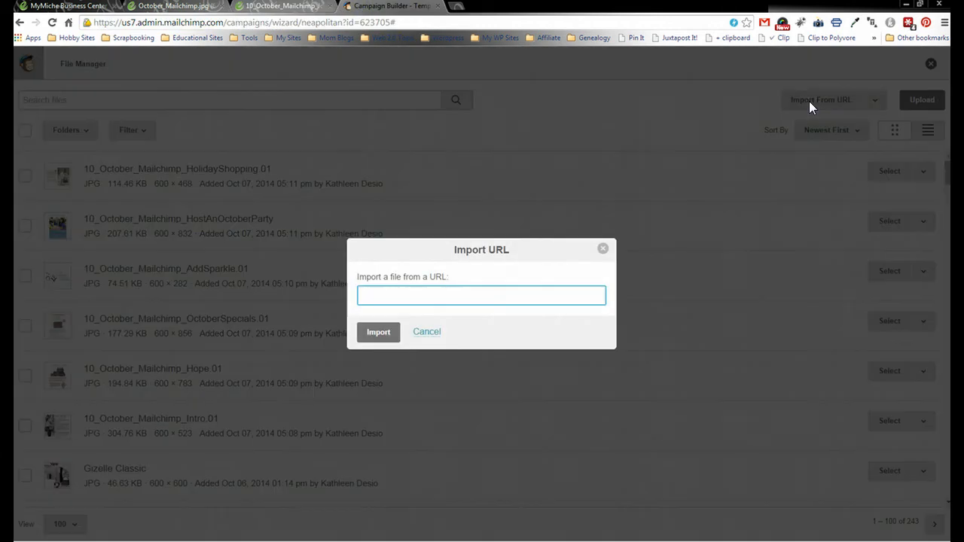
{"action": "key", "text": "ctrl+v"}
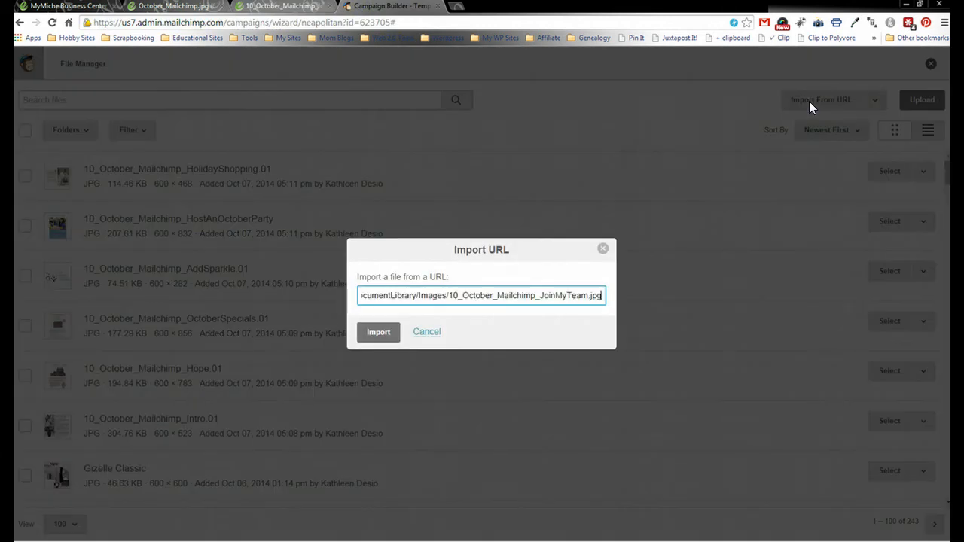
{"action": "left_click", "coordinate": [381, 334]}
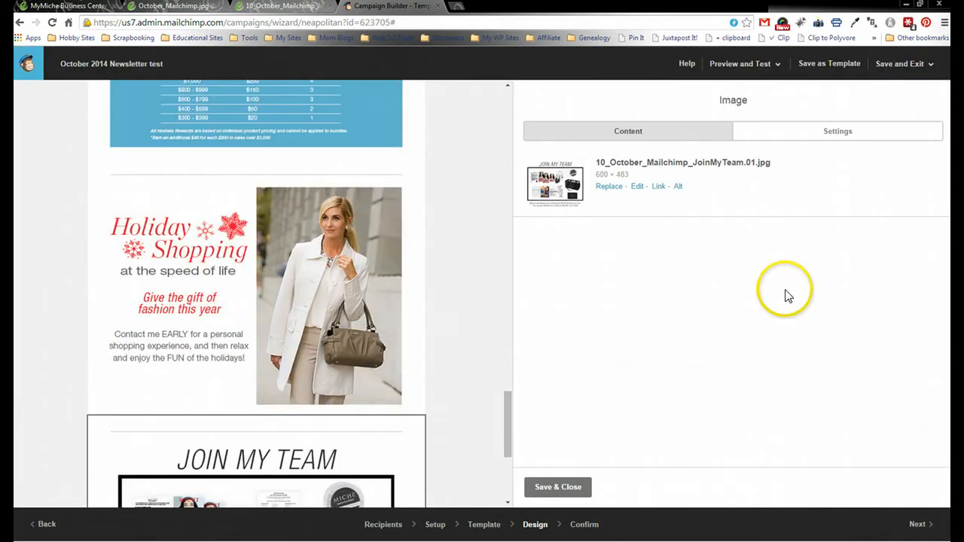
{"action": "left_click", "coordinate": [558, 489]}
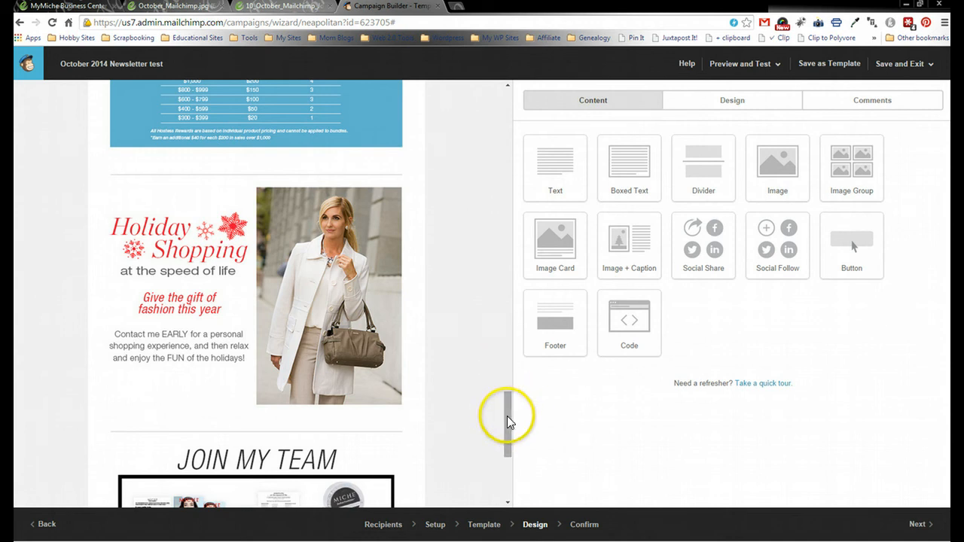
{"action": "left_click_drag", "start_coordinate": [507, 416], "coordinate": [501, 84]}
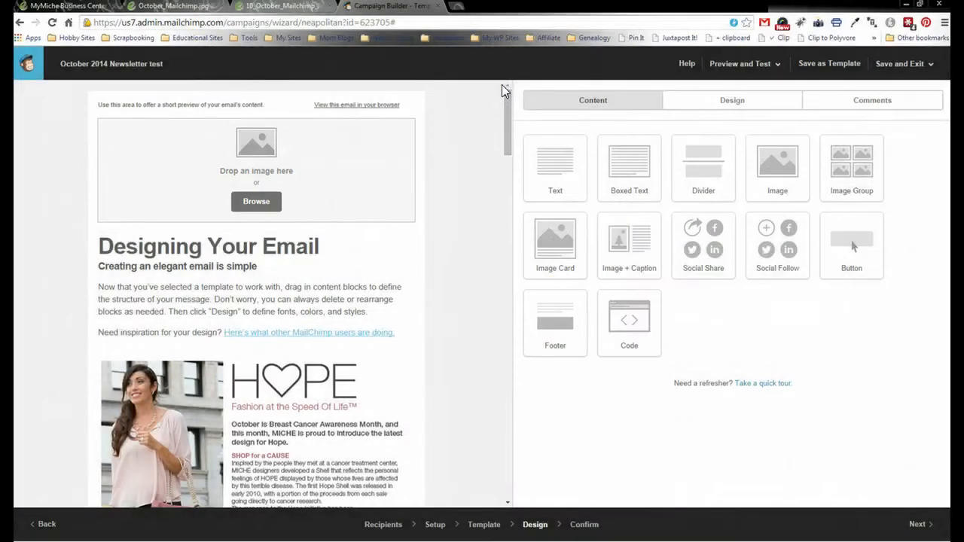
- Browse the MyMiche Facebook cover images, previewing the Hope and Fall Fashion covers
{"action": "left_click", "coordinate": [67, 8]}
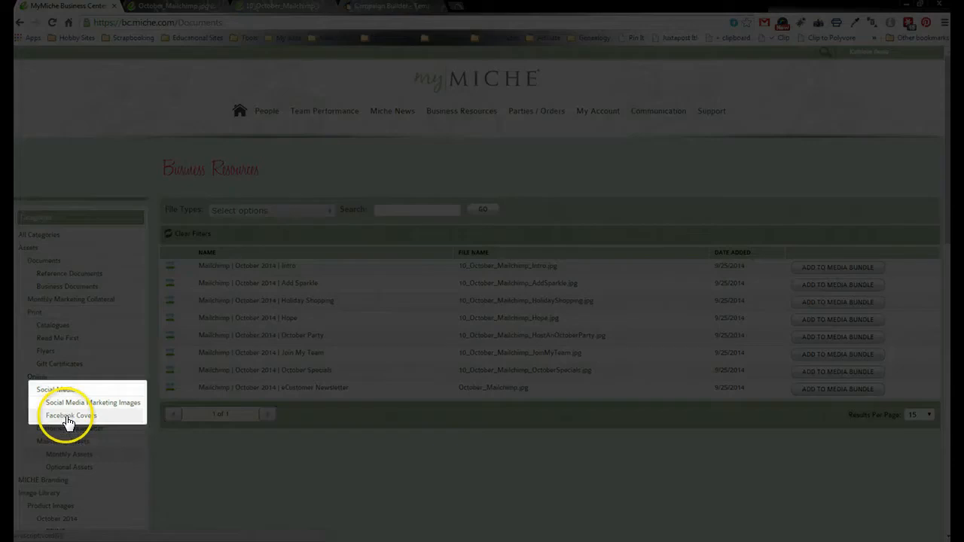
{"action": "left_click", "coordinate": [67, 417]}
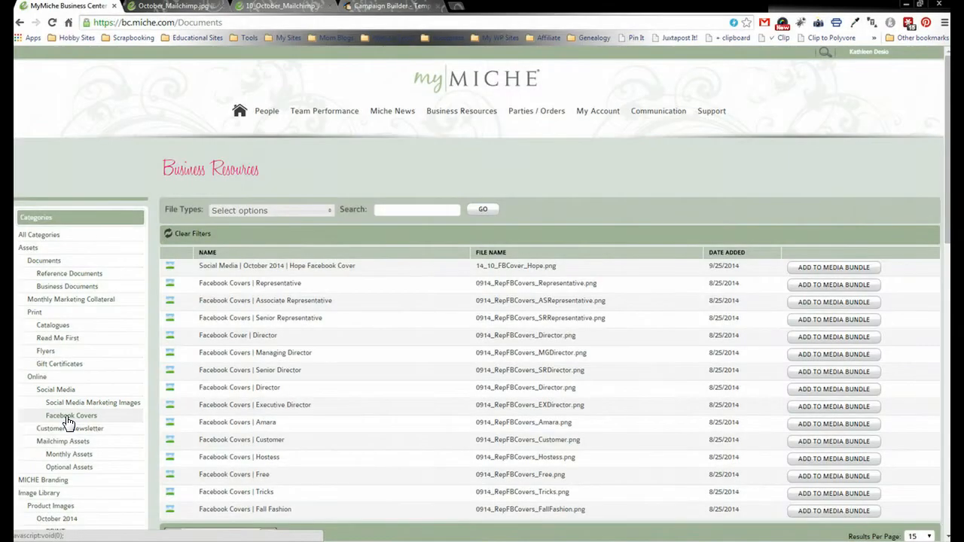
{"action": "left_click", "coordinate": [249, 267]}
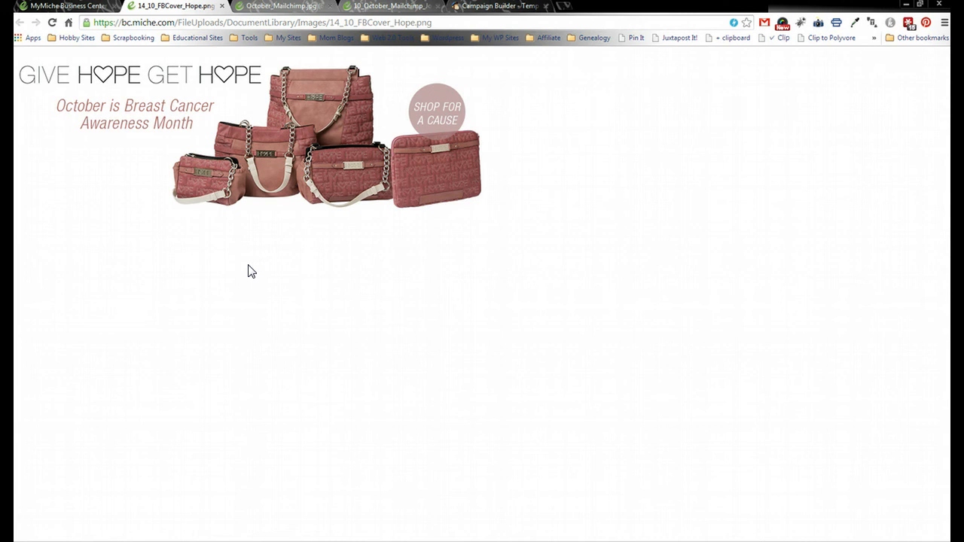
{"action": "left_click", "coordinate": [53, 7]}
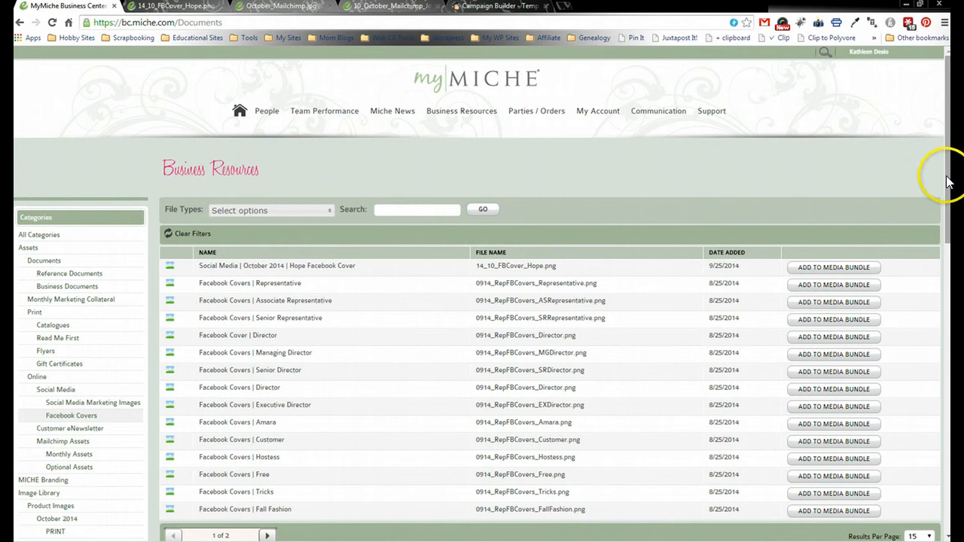
{"action": "left_click_drag", "start_coordinate": [948, 179], "coordinate": [948, 219]}
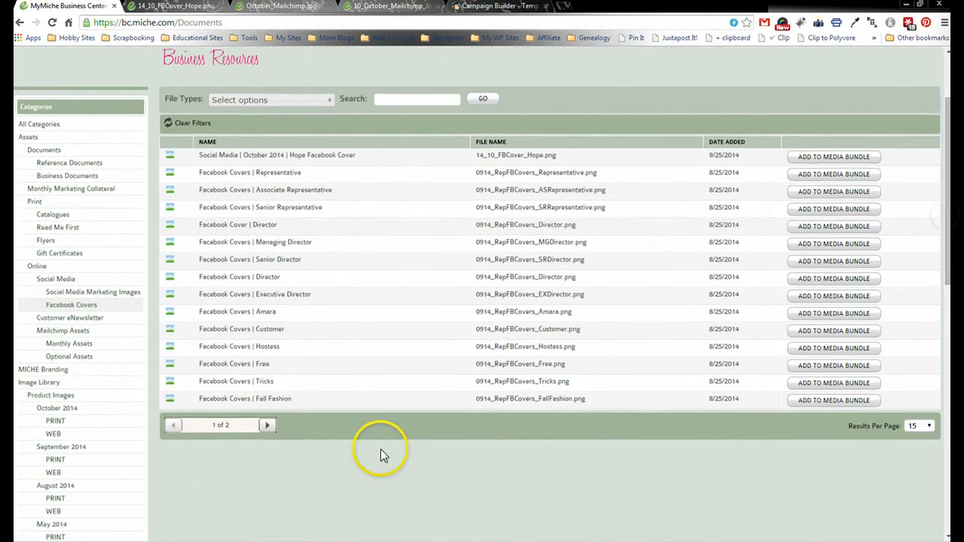
{"action": "left_click", "coordinate": [251, 400]}
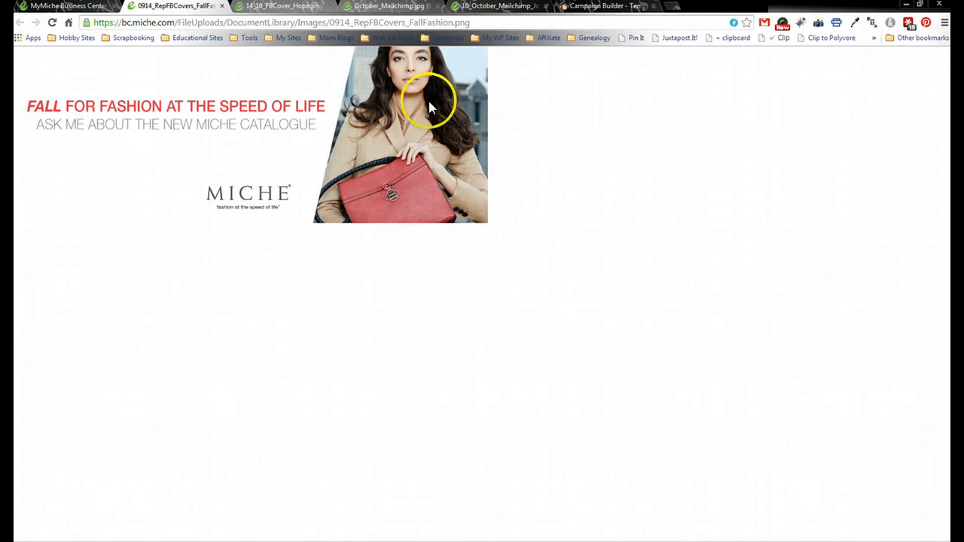
{"action": "left_click", "coordinate": [74, 7]}
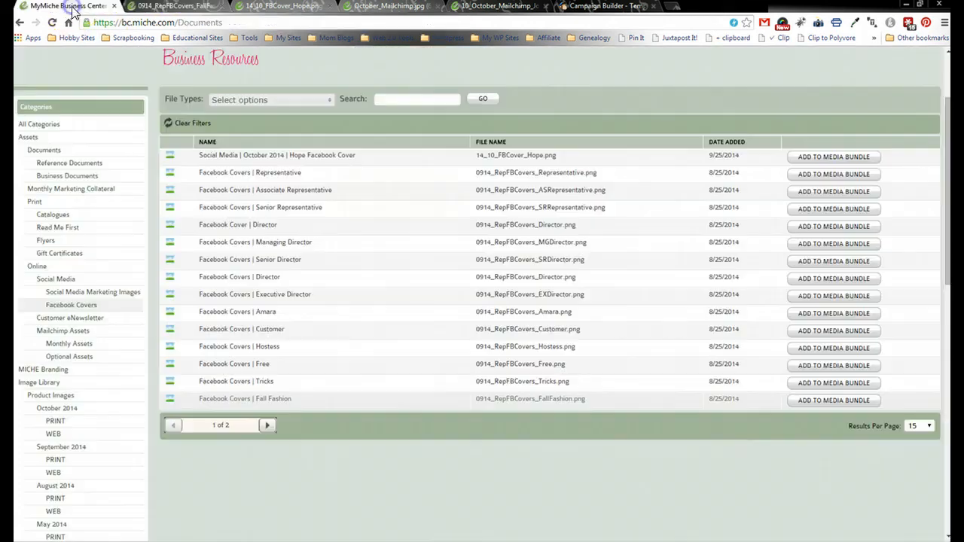
- Open the Fall 2014 Facebook cover from page 2 and copy its web address
{"action": "left_click", "coordinate": [267, 426]}
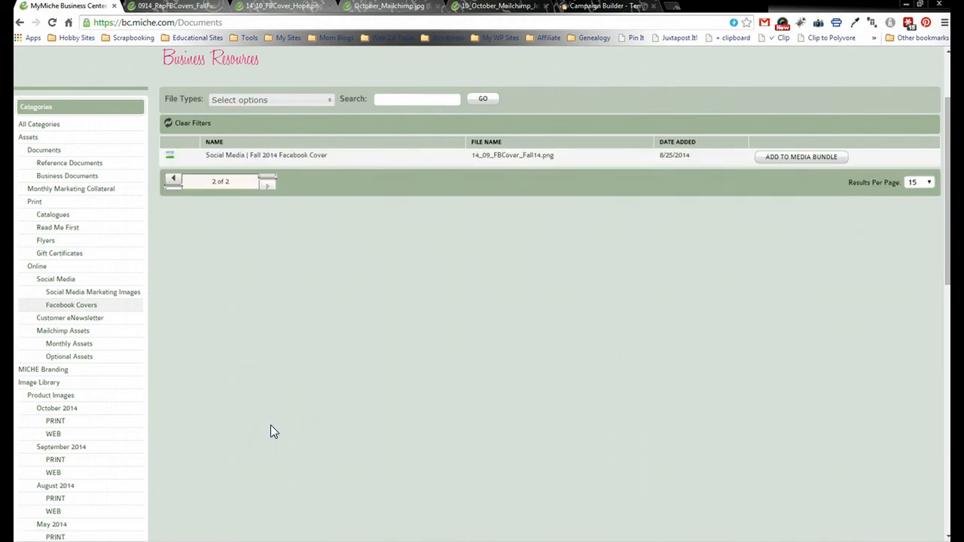
{"action": "left_click", "coordinate": [305, 156]}
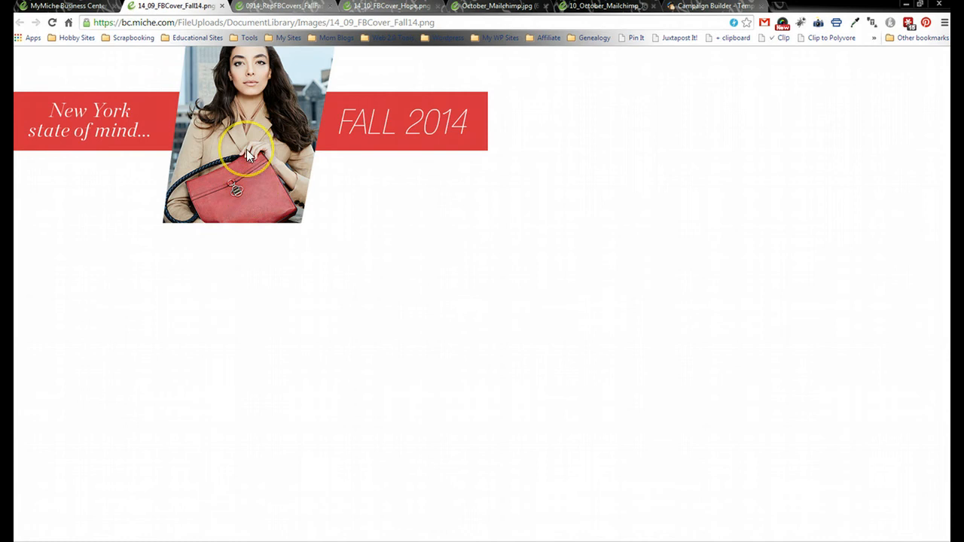
{"action": "left_click", "coordinate": [306, 23]}
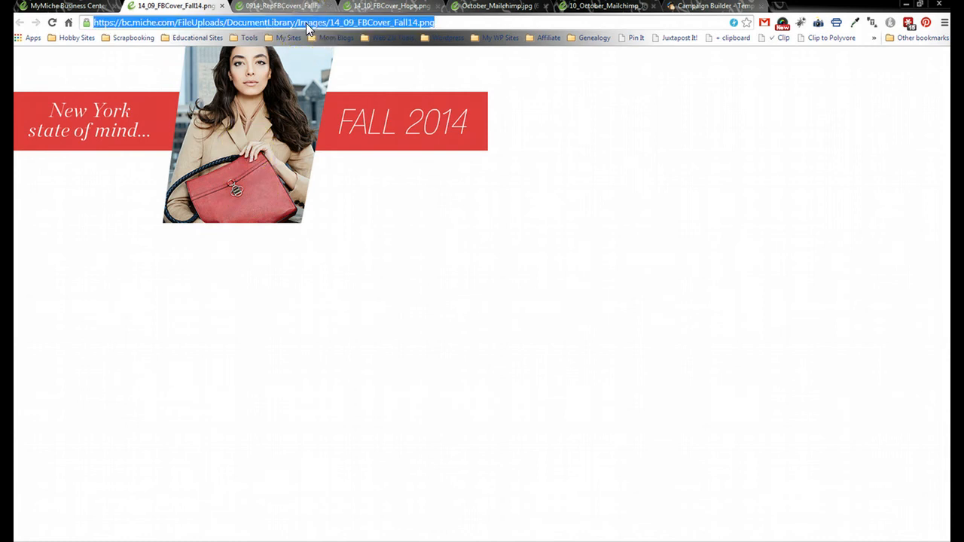
{"action": "left_click", "coordinate": [720, 7]}
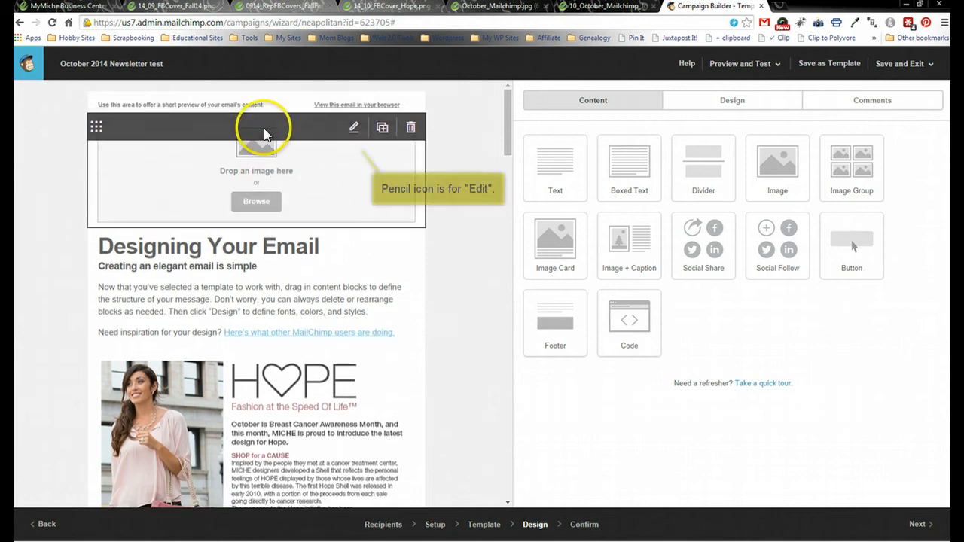
- Import 14_09_FBCover_Fall14.png by URL into the empty header image block and save it
{"action": "left_click", "coordinate": [354, 130]}
{"action": "left_click", "coordinate": [608, 174]}
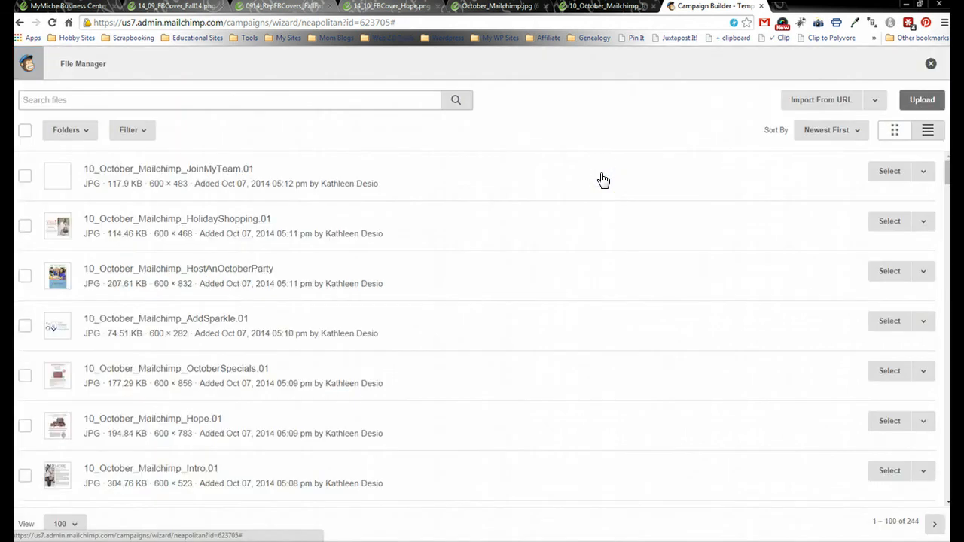
{"action": "left_click", "coordinate": [836, 100]}
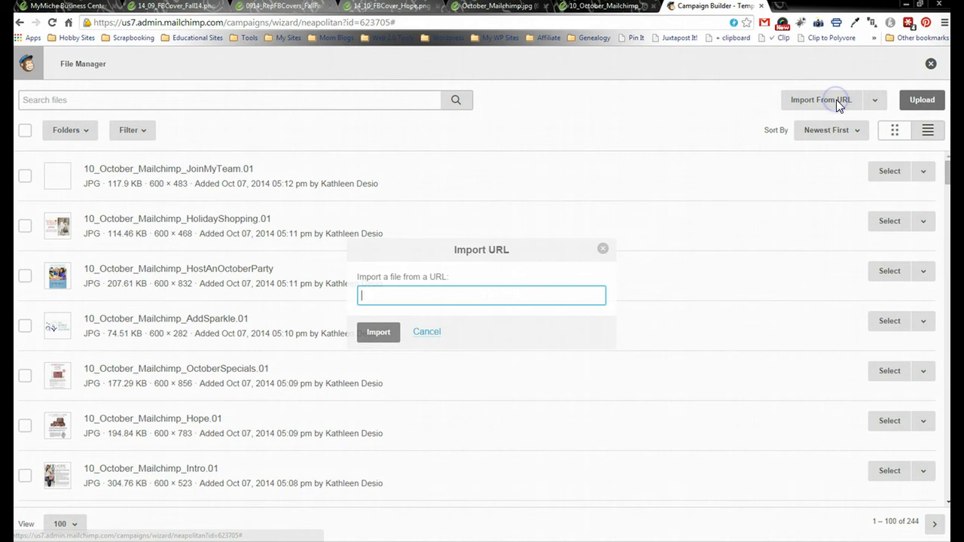
{"action": "key", "text": "ctrl+v"}
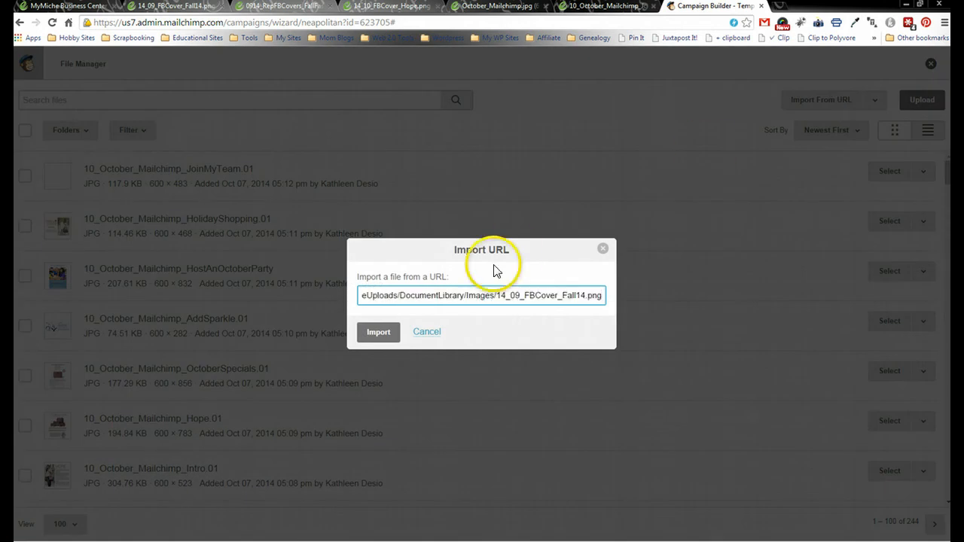
{"action": "left_click", "coordinate": [379, 332]}
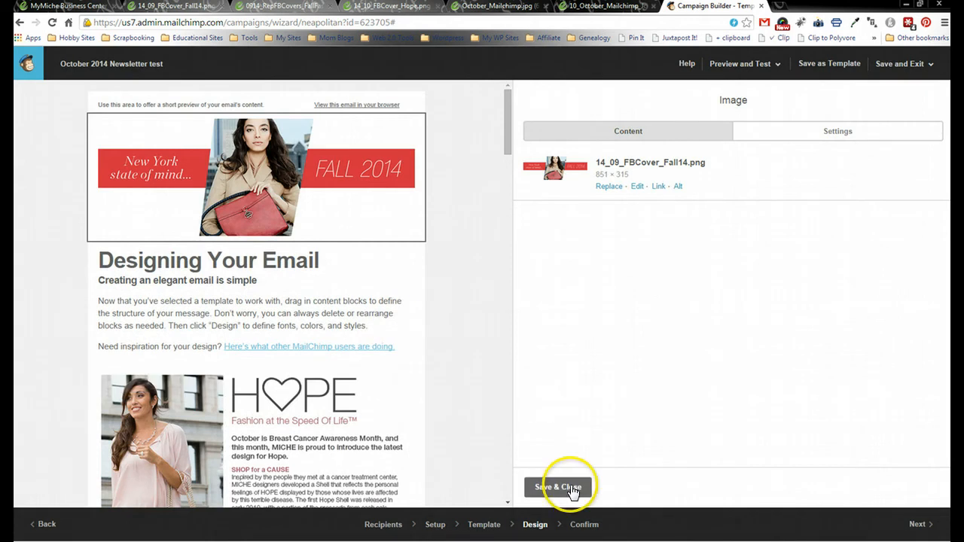
{"action": "left_click", "coordinate": [572, 490]}
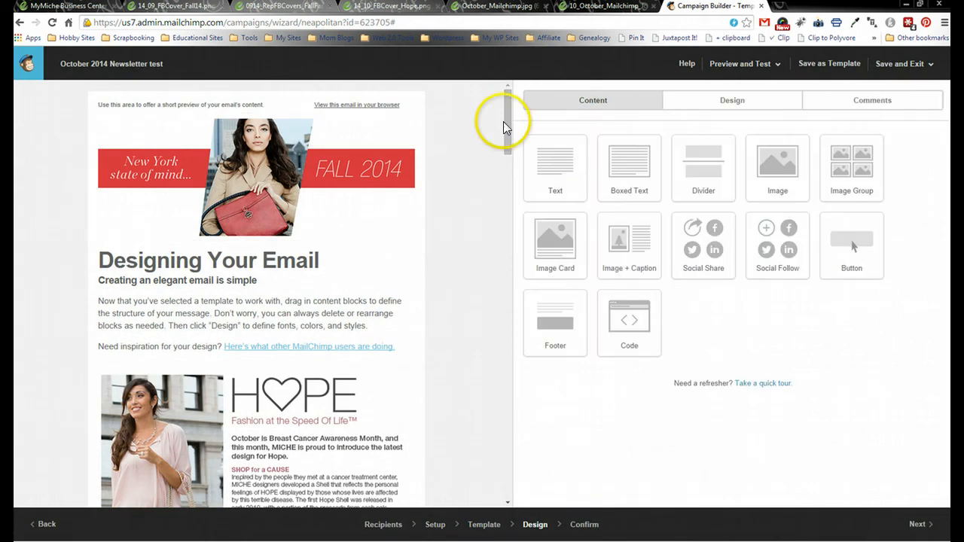
- Replace the text block's heading with 'Fall into Style with Miche!'
{"action": "left_click_drag", "start_coordinate": [508, 120], "coordinate": [508, 132]}
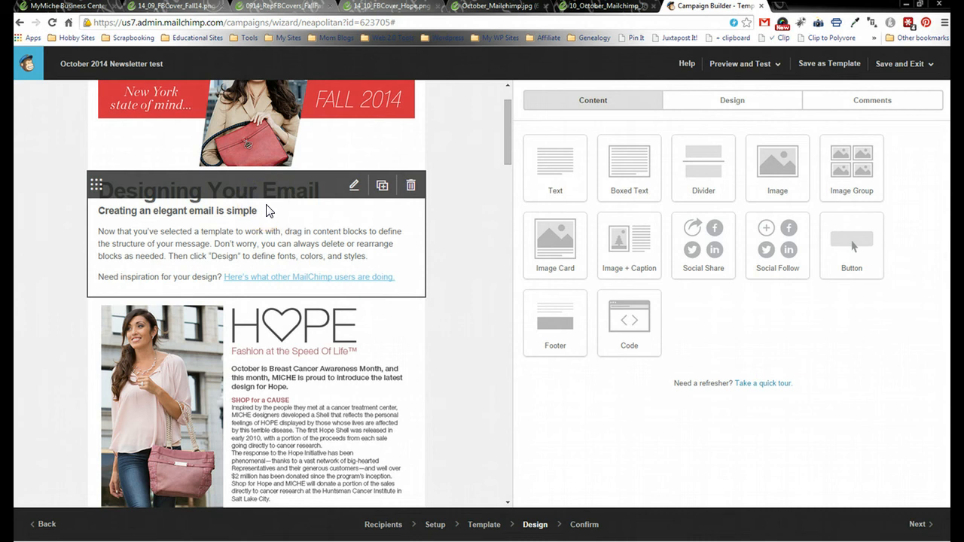
{"action": "left_click", "coordinate": [353, 191]}
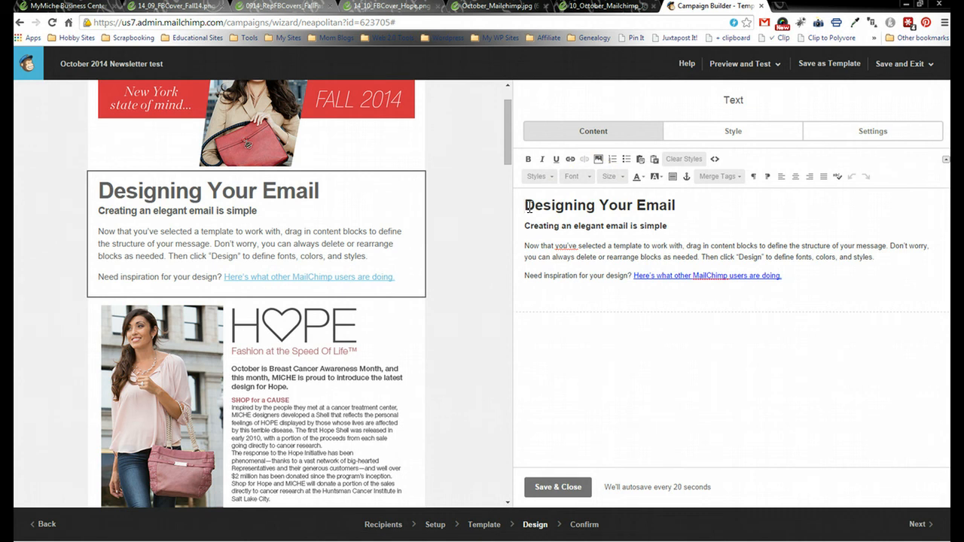
{"action": "type", "text": "Fall in"}
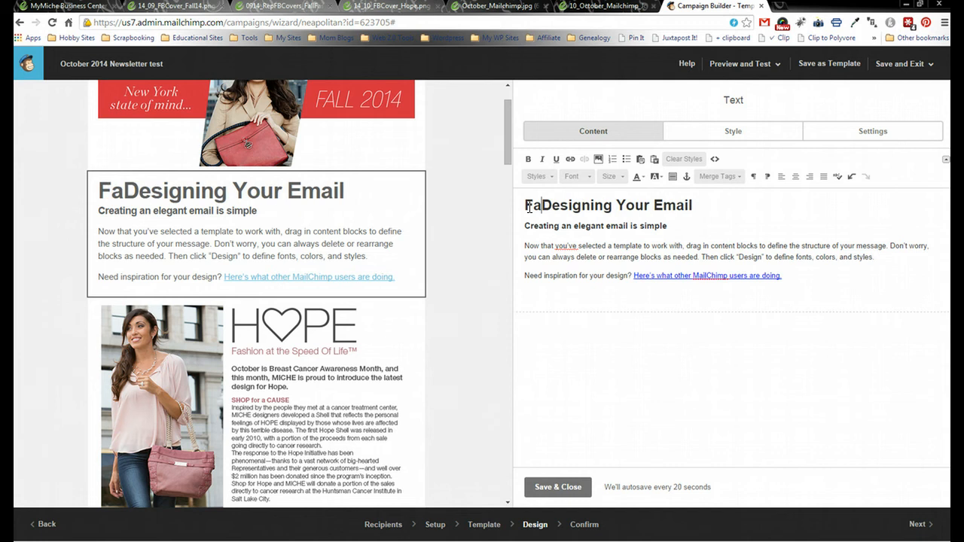
{"action": "type", "text": "to Style with Mi"}
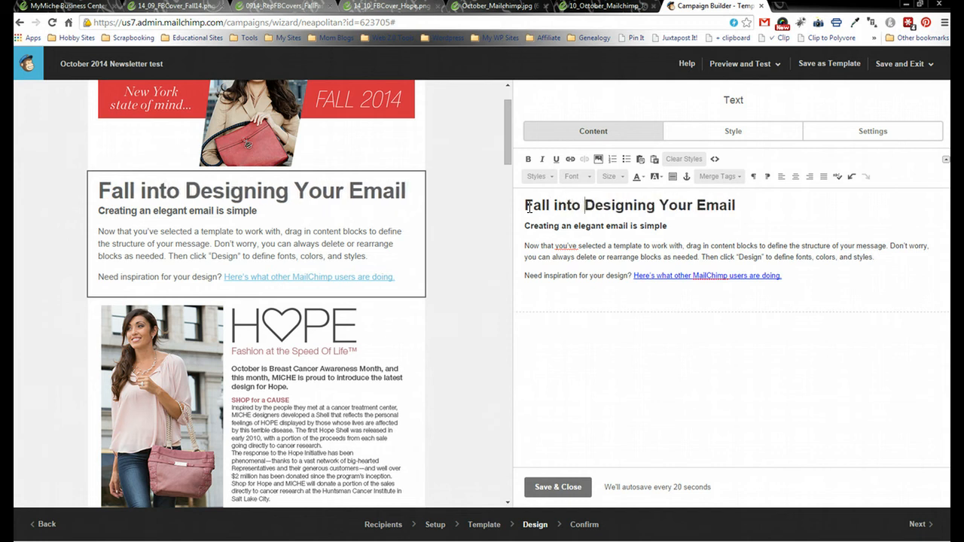
{"action": "type", "text": "che!"}
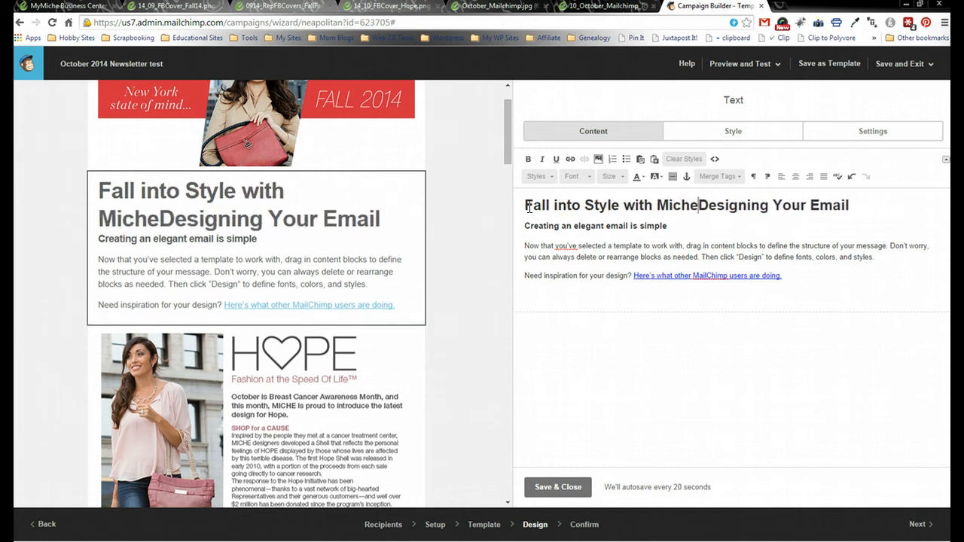
{"action": "key", "text": "shift+Right"}
{"action": "key", "text": "shift+Right"}
{"action": "key", "text": "shift+Right"}
{"action": "key", "text": "shift+Right"}
{"action": "key", "text": "shift+Right"}
{"action": "key", "text": "shift+Right"}
{"action": "key", "text": "shift+Right"}
{"action": "key", "text": "shift+Right"}
{"action": "key", "text": "shift+Right"}
{"action": "key", "text": "shift+Right"}
{"action": "key", "text": "shift+Right"}
{"action": "key", "text": "shift+Right"}
{"action": "key", "text": "shift+Right"}
{"action": "key", "text": "shift+Right"}
{"action": "key", "text": "shift+Right"}
{"action": "key", "text": "shift+Right"}
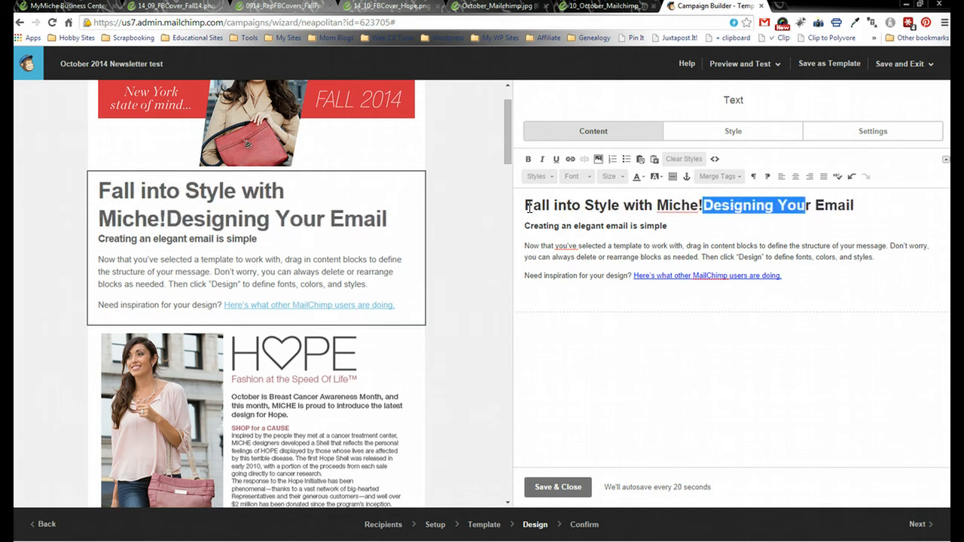
{"action": "key", "text": "BackSpace"}
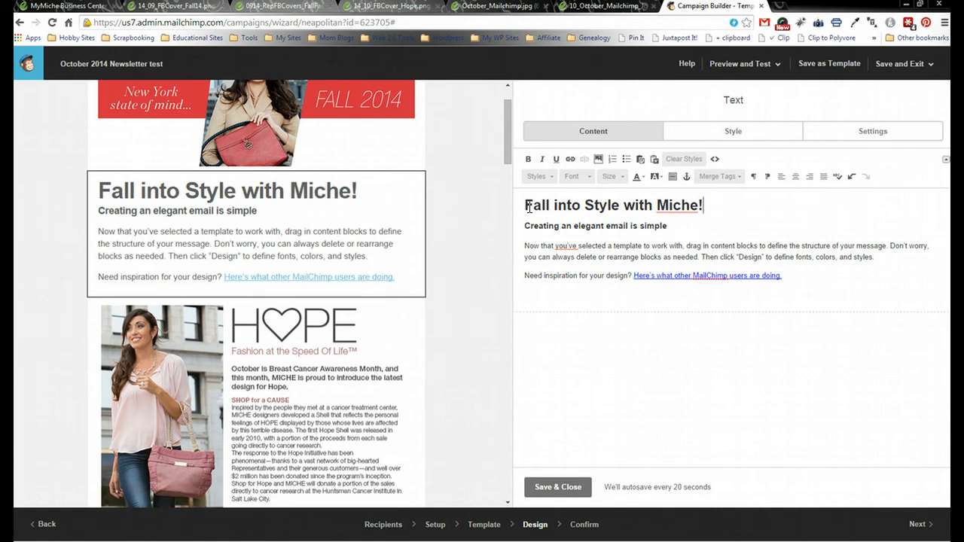
{"action": "left_click", "coordinate": [506, 216]}
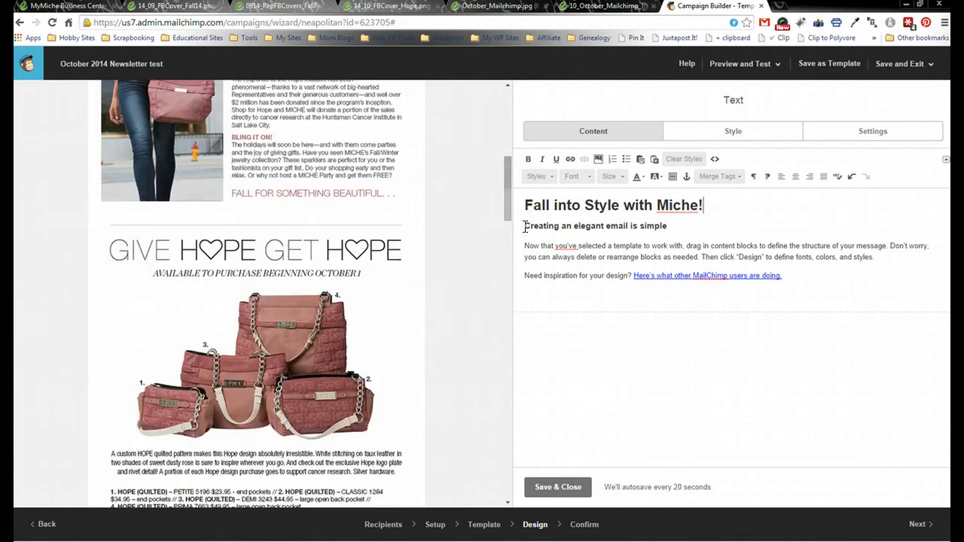
- Replace the subheading with 'See what's new for October!' and delete the placeholder body paragraphs
{"action": "left_click", "coordinate": [525, 226]}
{"action": "type", "text": "See what "}
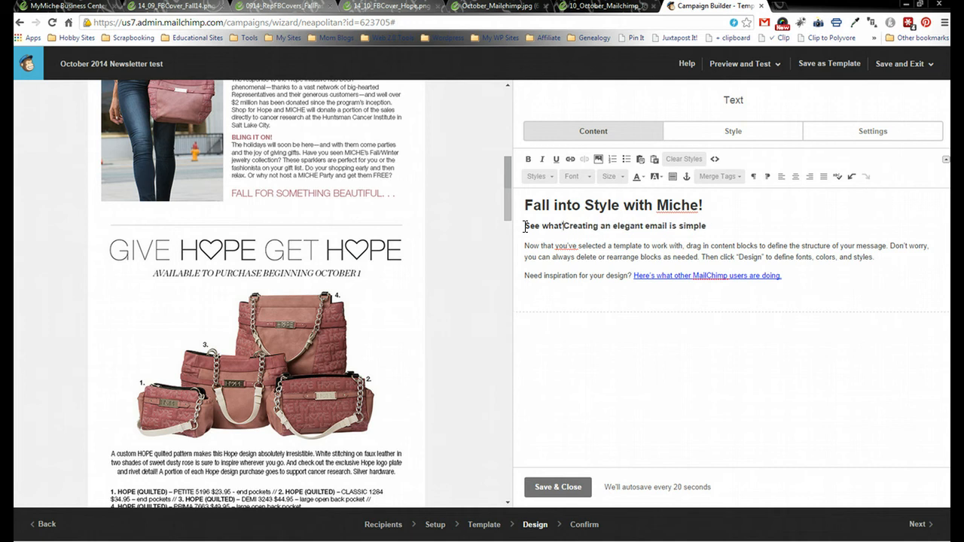
{"action": "type", "text": "'s new for Octobe"}
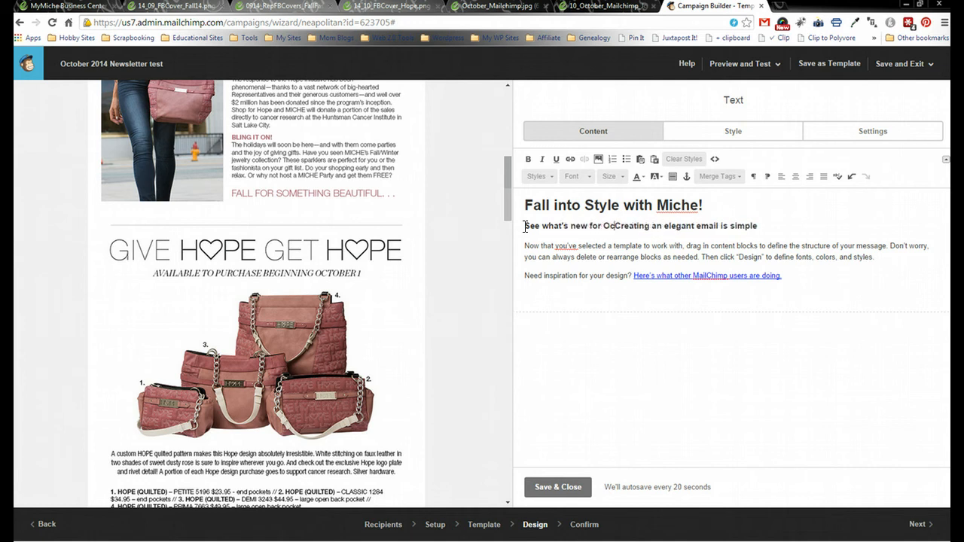
{"action": "type", "text": "r!"}
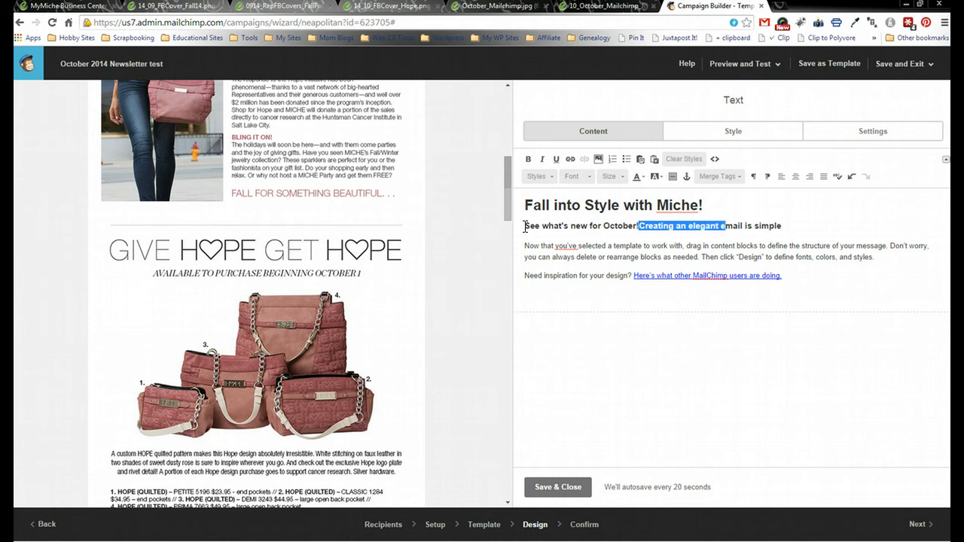
{"action": "key", "text": "shift+Right"}
{"action": "key", "text": "shift+Right"}
{"action": "key", "text": "shift+Right"}
{"action": "key", "text": "shift+Right"}
{"action": "key", "text": "shift+Right"}
{"action": "key", "text": "shift+Right"}
{"action": "key", "text": "shift+Right"}
{"action": "key", "text": "shift+Right"}
{"action": "key", "text": "shift+Right"}
{"action": "key", "text": "shift+Right"}
{"action": "key", "text": "shift+Right"}
{"action": "key", "text": "shift+Right"}
{"action": "key", "text": "shift+Right"}
{"action": "key", "text": "shift+Right"}
{"action": "key", "text": "shift+Right"}
{"action": "key", "text": "shift+Right"}
{"action": "key", "text": "shift+Left"}
{"action": "key", "text": "shift+Left"}
{"action": "key", "text": "shift+Left"}
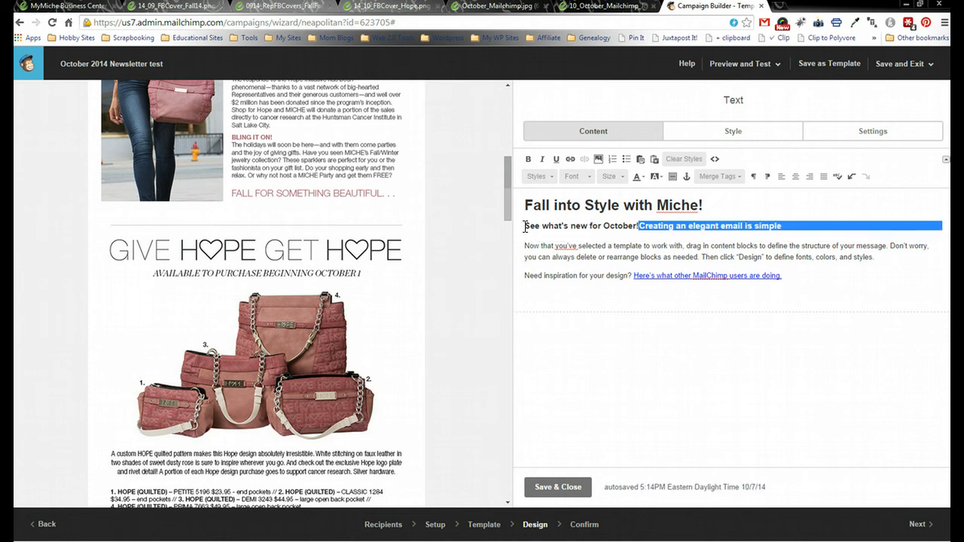
{"action": "key", "text": "shift+Left"}
{"action": "key", "text": "Delete"}
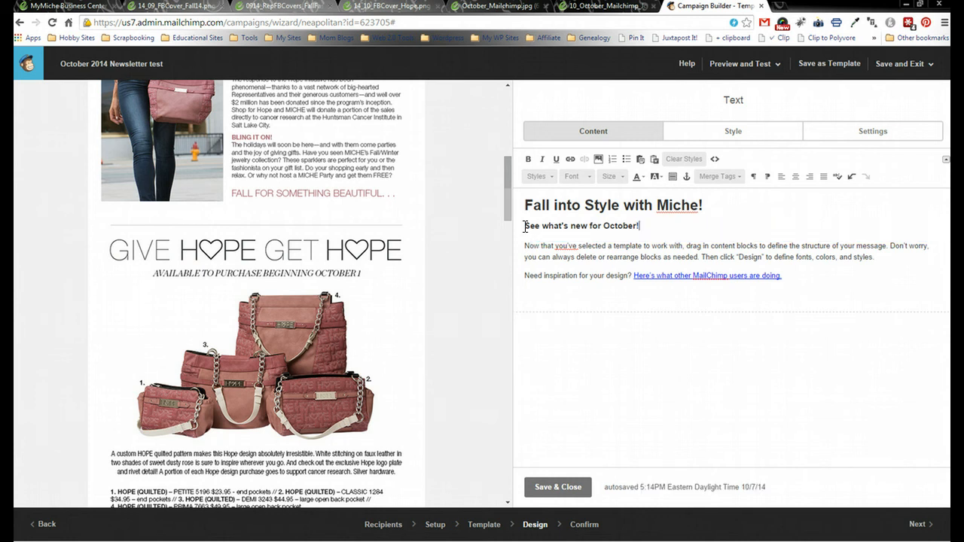
{"action": "key", "text": "Return"}
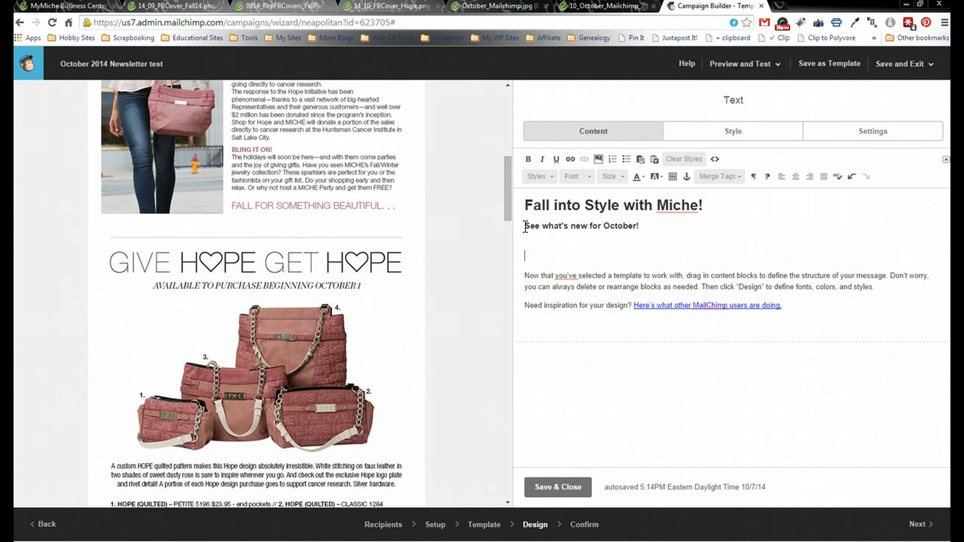
{"action": "key", "text": "shift+Down"}
{"action": "key", "text": "shift+Down"}
{"action": "key", "text": "shift+Down"}
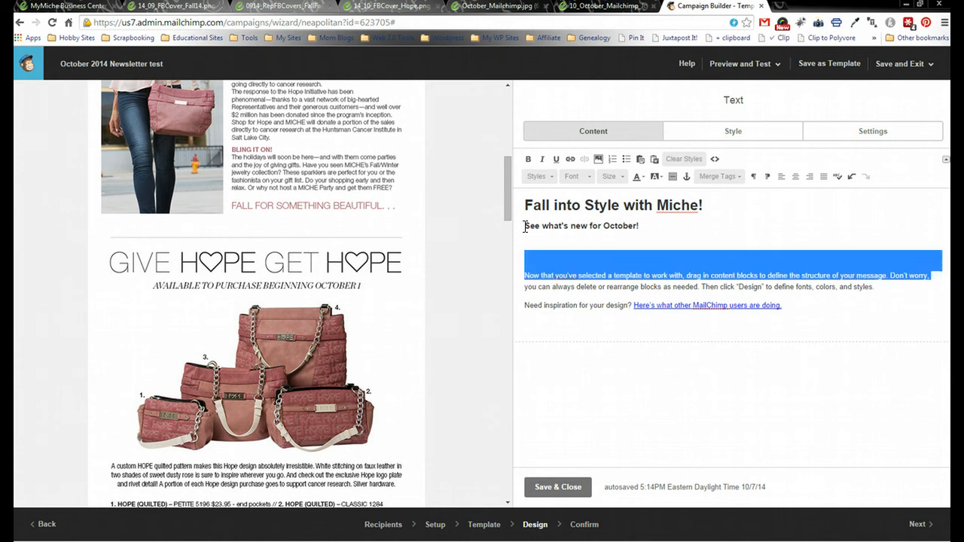
{"action": "key", "text": "Delete"}
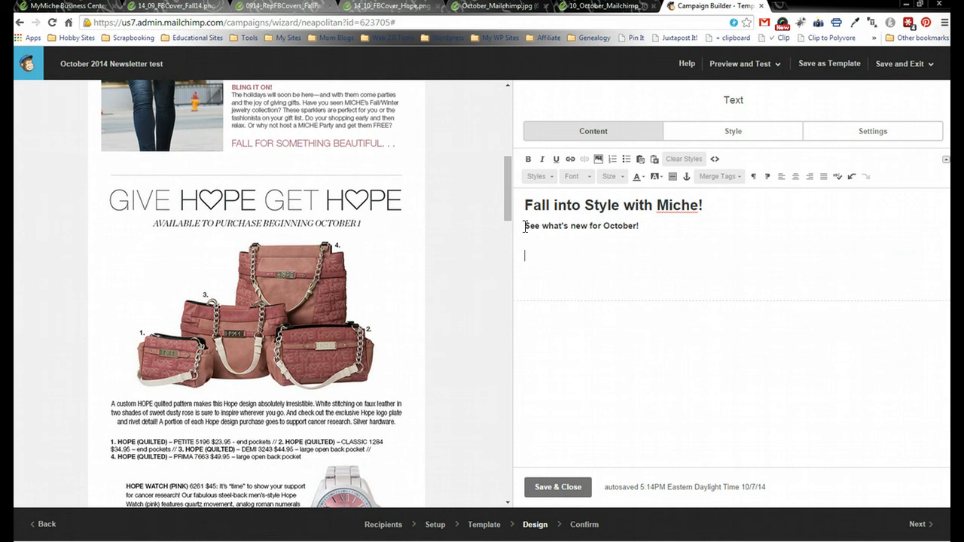
- Search Google for 'myesig' in a new tab and open the My eSig website
{"action": "left_click", "coordinate": [797, 9]}
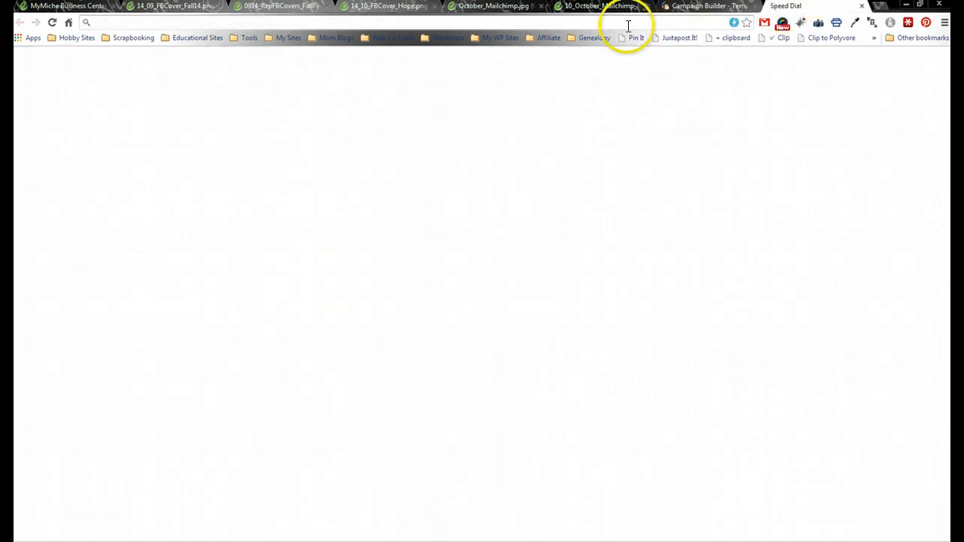
{"action": "type", "text": "myes"}
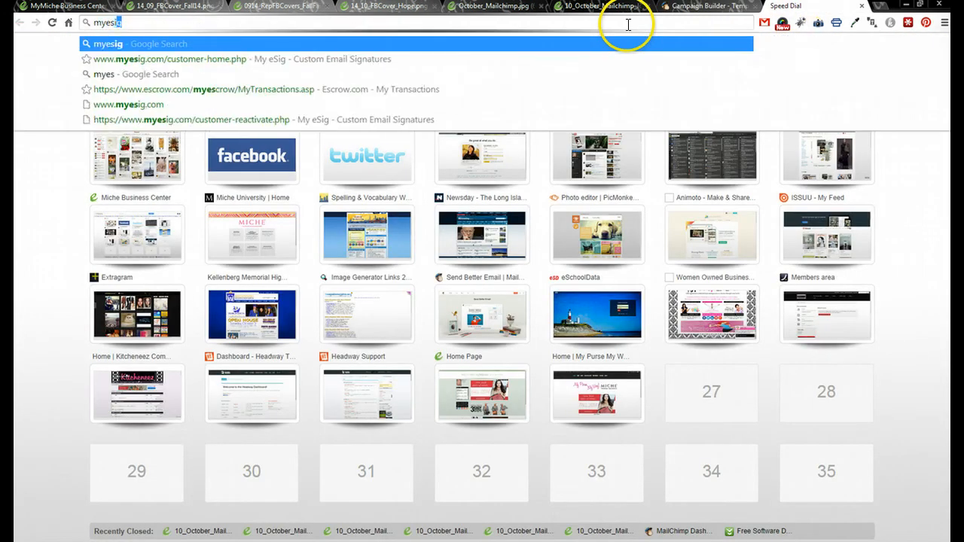
{"action": "type", "text": "ig"}
{"action": "key", "text": "Return"}
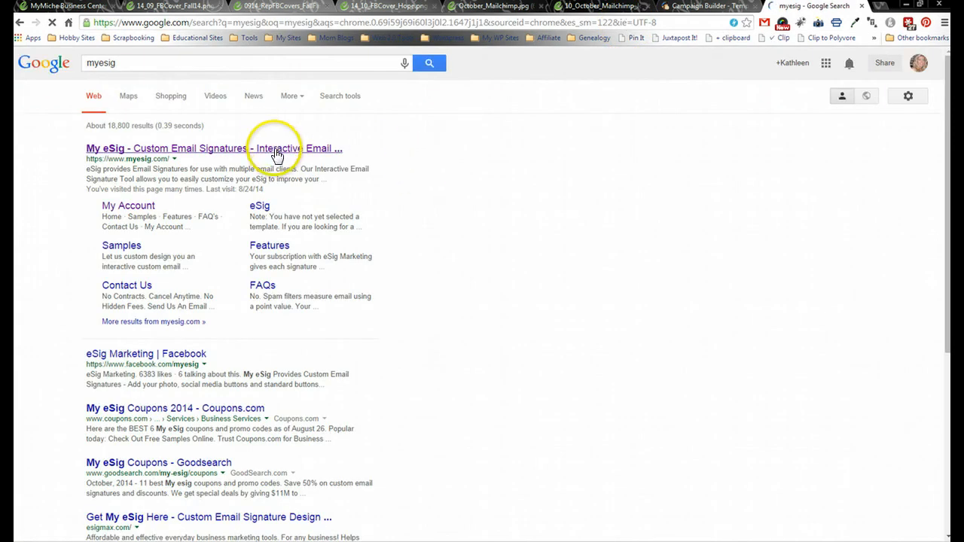
{"action": "left_click", "coordinate": [277, 149]}
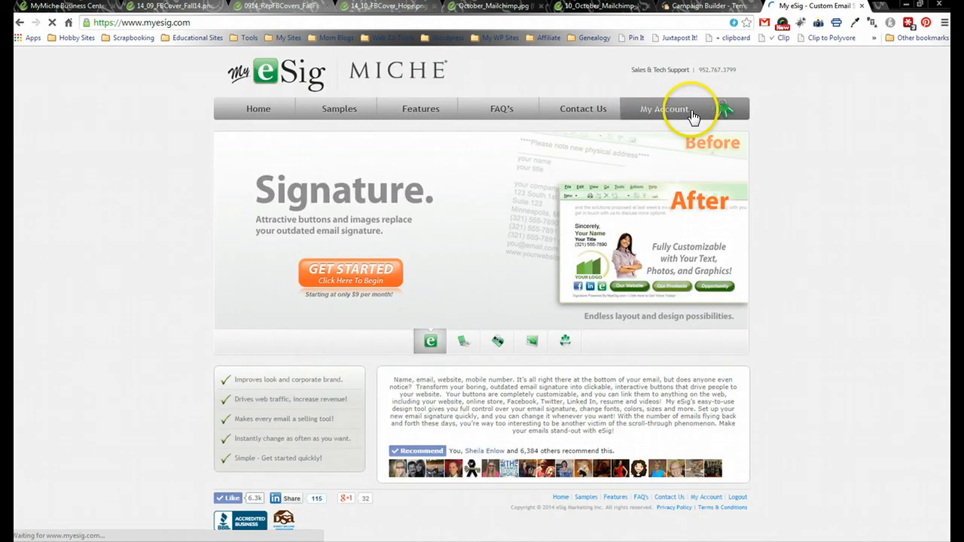
- Copy the Miche signature image from the My eSig account page and go back to MailChimp
{"action": "left_click", "coordinate": [691, 111]}
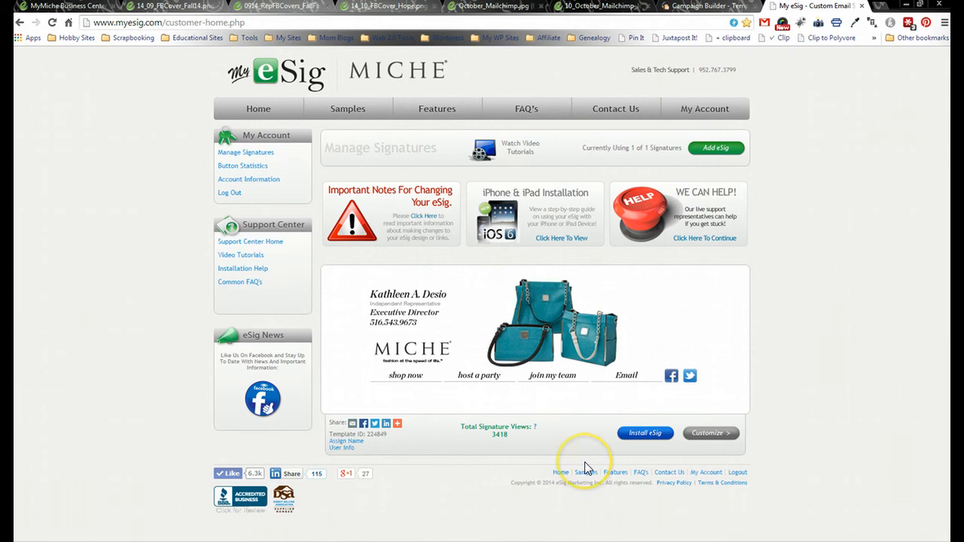
{"action": "left_click", "coordinate": [668, 437]}
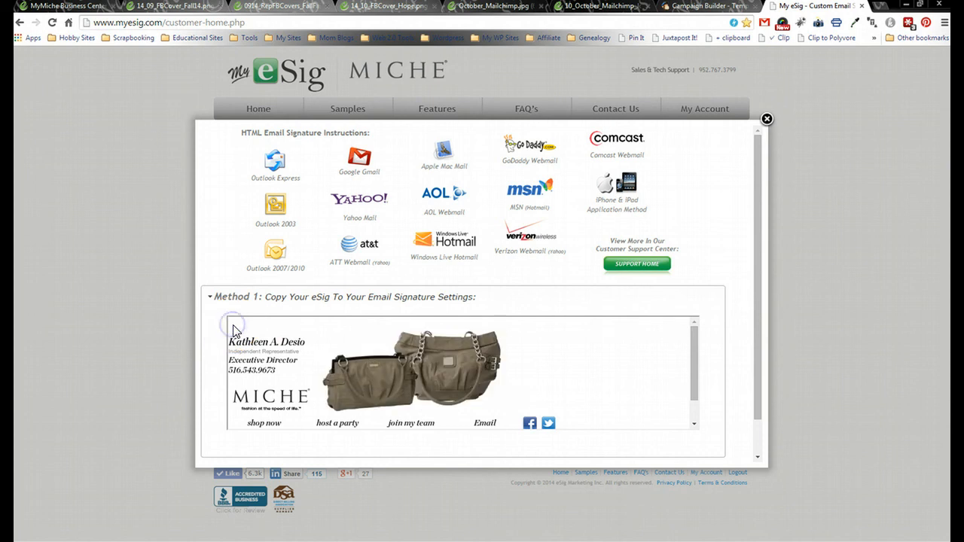
{"action": "mouse_move", "coordinate": [234, 331]}
{"action": "left_mouse_down"}
{"action": "mouse_move", "coordinate": [285, 382]}
{"action": "mouse_move", "coordinate": [286, 424]}
{"action": "mouse_move", "coordinate": [550, 429]}
{"action": "mouse_move", "coordinate": [565, 406]}
{"action": "mouse_move", "coordinate": [575, 417]}
{"action": "left_mouse_up"}
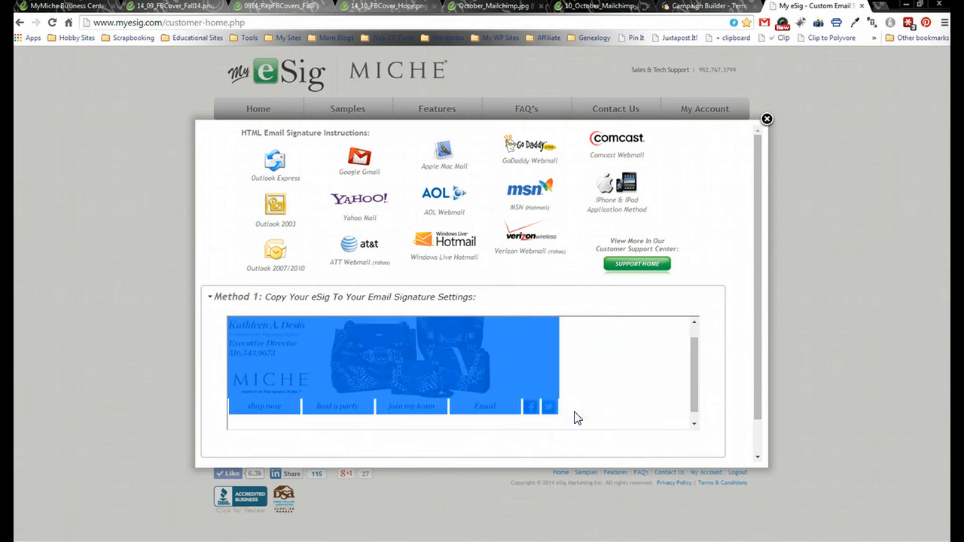
{"action": "right_click", "coordinate": [506, 377]}
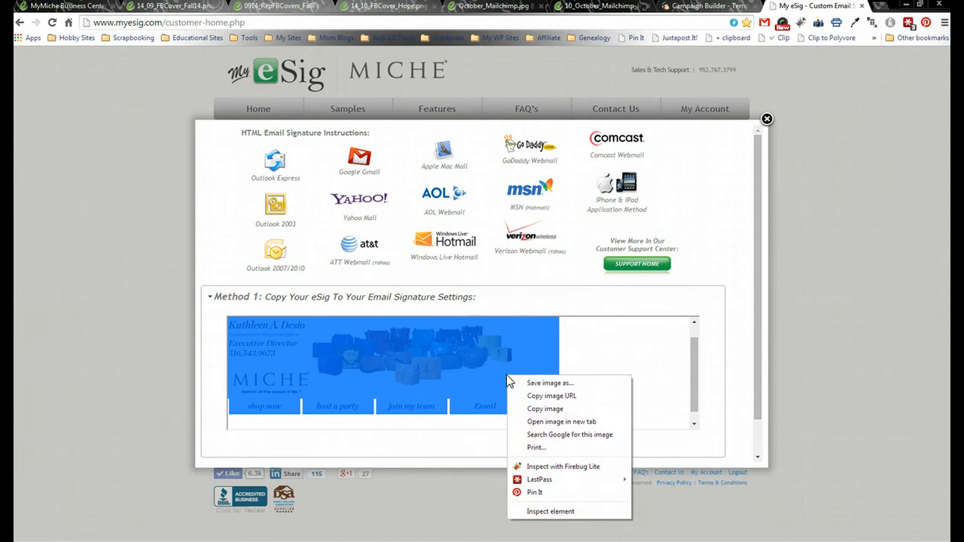
{"action": "left_click", "coordinate": [544, 408]}
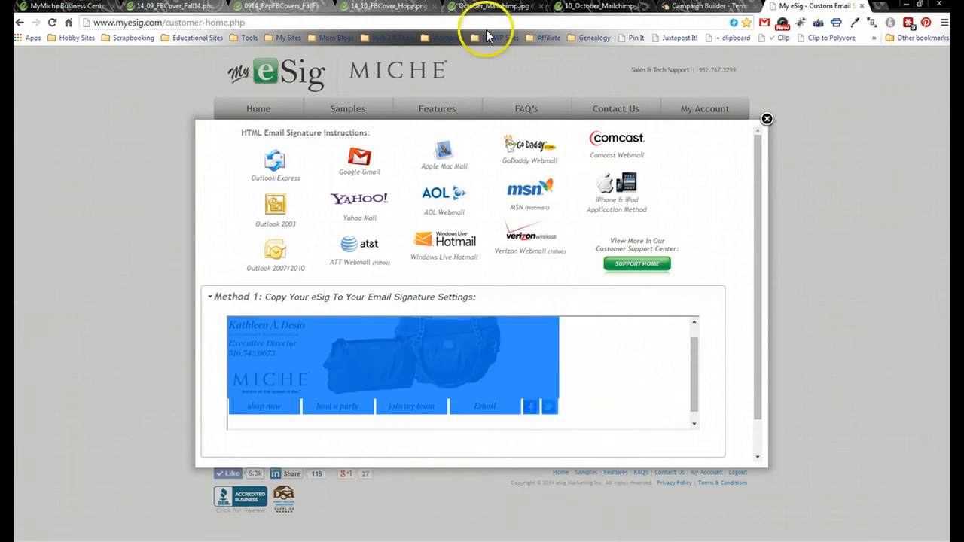
{"action": "left_click", "coordinate": [676, 9]}
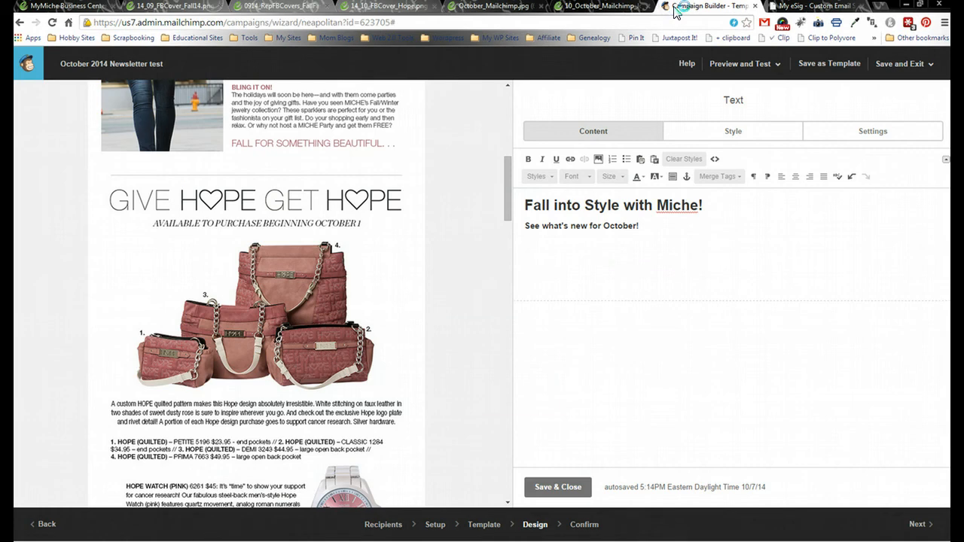
- Paste the eSig signature below 'See what's new for October!' and save the intro text block
{"action": "right_click", "coordinate": [525, 256]}
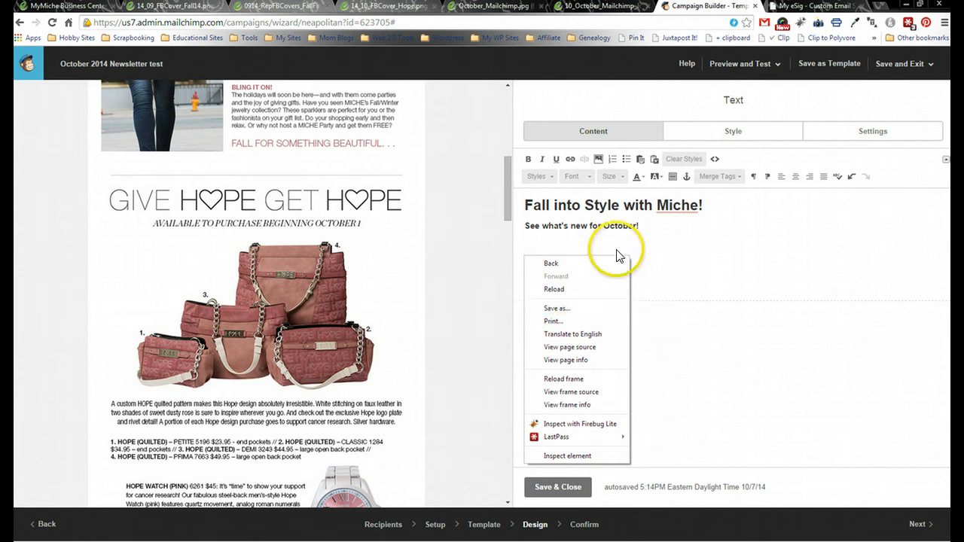
{"action": "left_click", "coordinate": [593, 241]}
{"action": "right_click", "coordinate": [552, 258]}
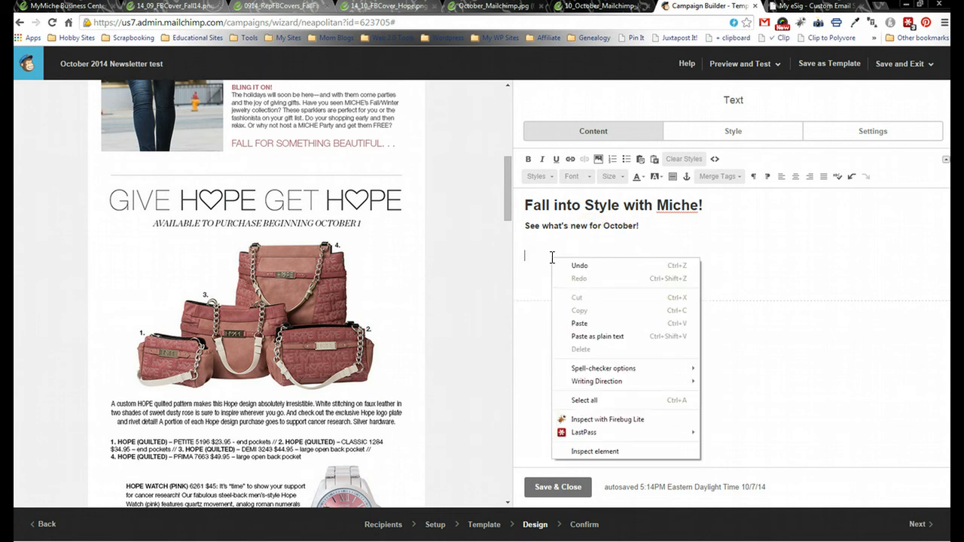
{"action": "left_click", "coordinate": [584, 324]}
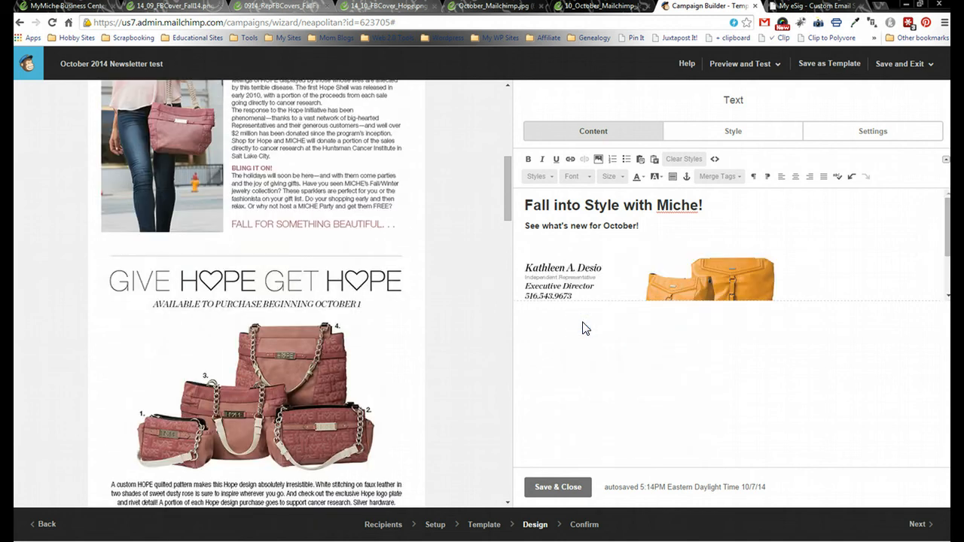
{"action": "mouse_move", "coordinate": [949, 211]}
{"action": "left_mouse_down"}
{"action": "mouse_move", "coordinate": [948, 255]}
{"action": "mouse_move", "coordinate": [949, 180]}
{"action": "left_mouse_up"}
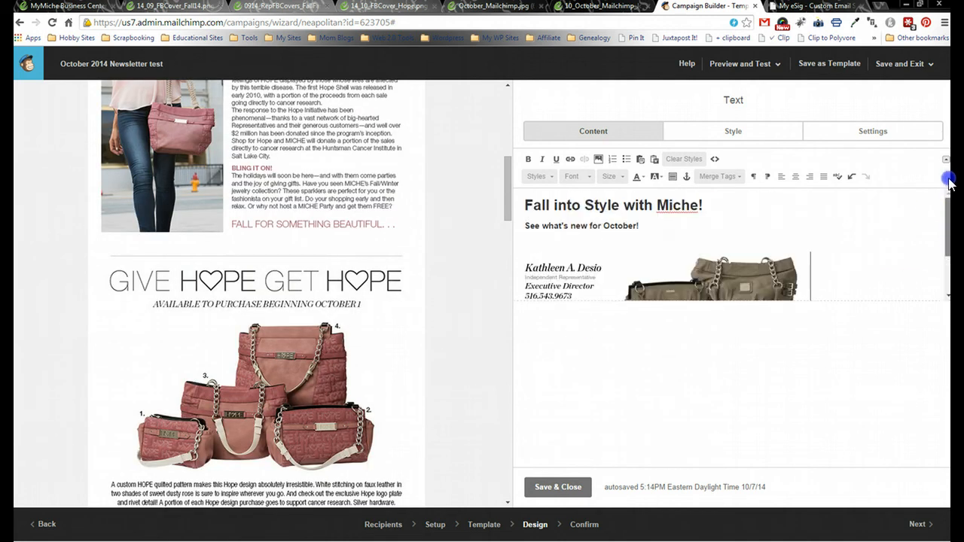
{"action": "left_click", "coordinate": [554, 490]}
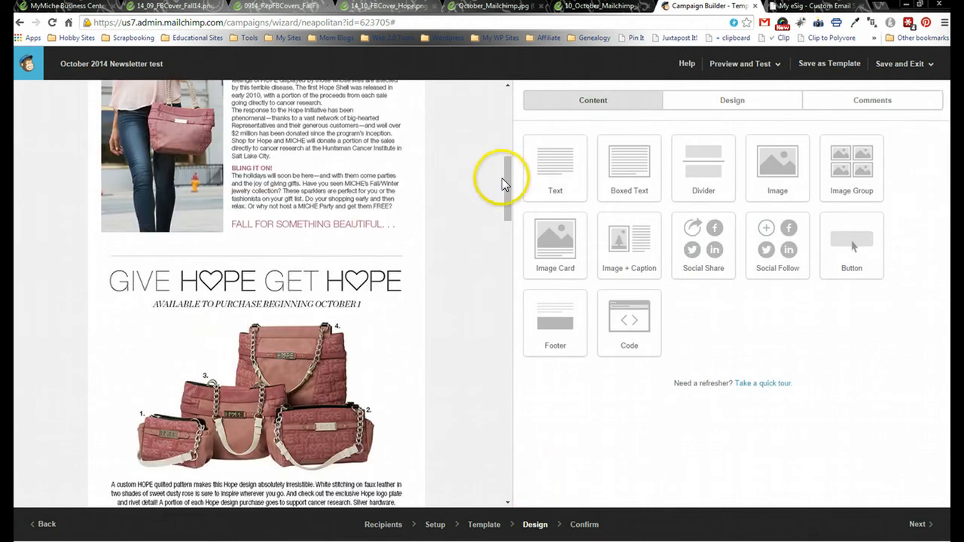
- Place a Divider block below the signature block, keeping its default 1px solid style
{"action": "left_click_drag", "start_coordinate": [512, 134], "coordinate": [499, 103]}
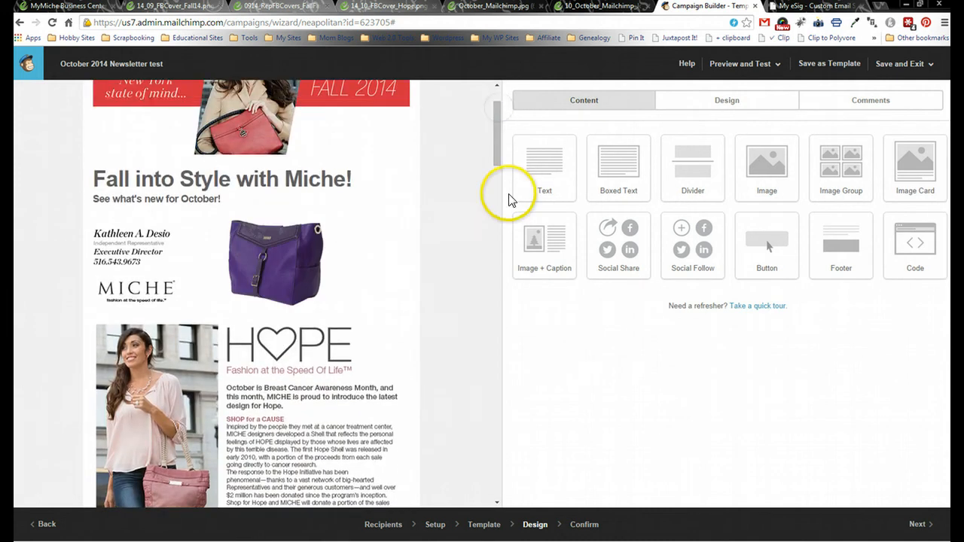
{"action": "left_click_drag", "start_coordinate": [543, 194], "coordinate": [577, 193]}
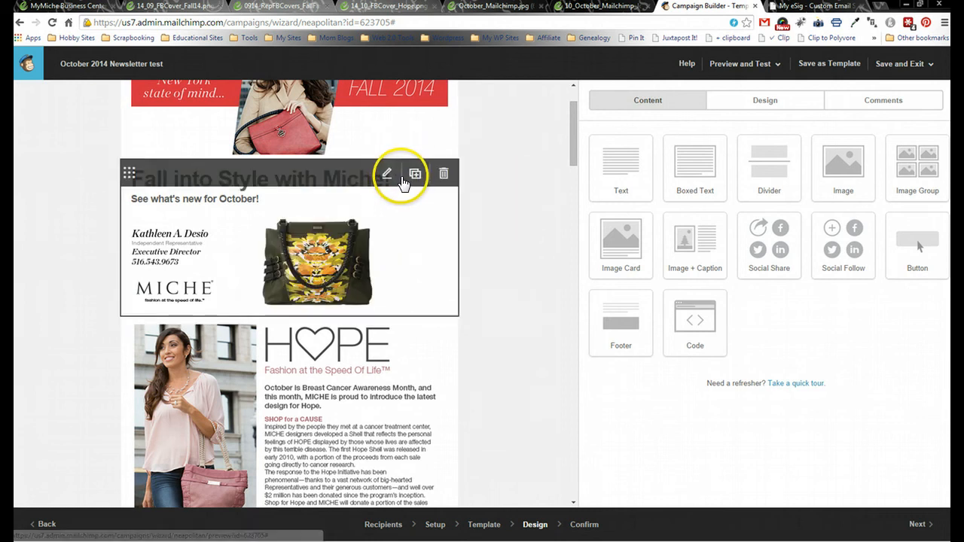
{"action": "left_click_drag", "start_coordinate": [788, 162], "coordinate": [394, 325]}
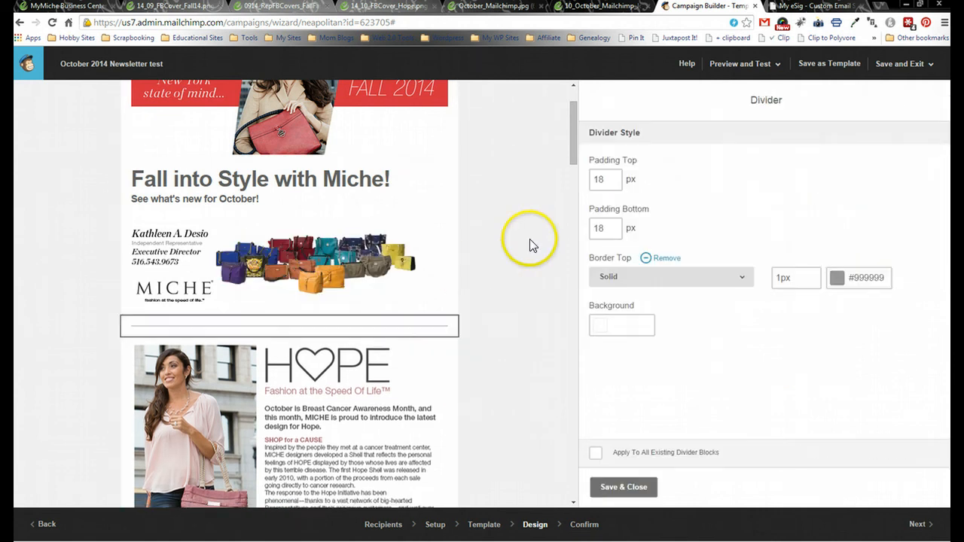
{"action": "left_click", "coordinate": [630, 488]}
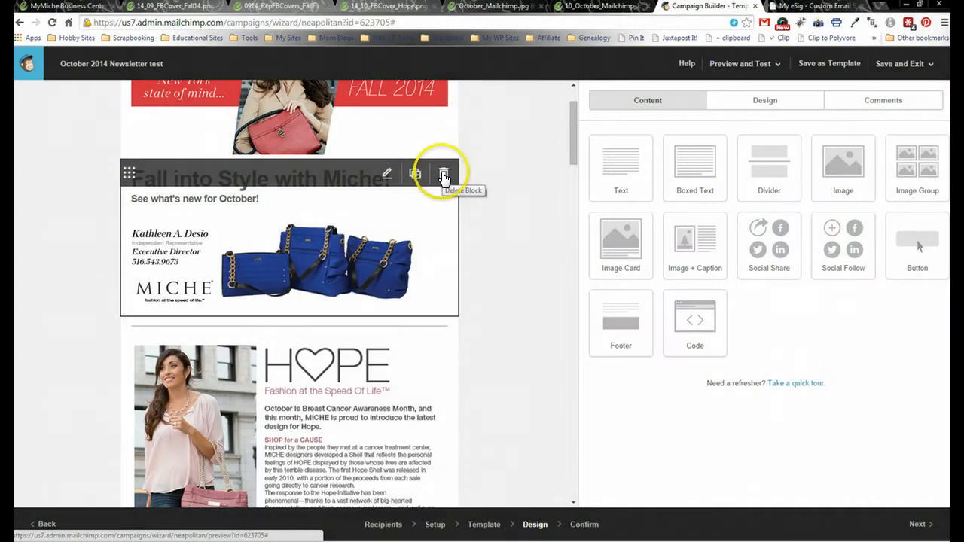
- Delete the Fall into Style intro block and the divider below the Fall 2014 banner
{"action": "left_click", "coordinate": [444, 176]}
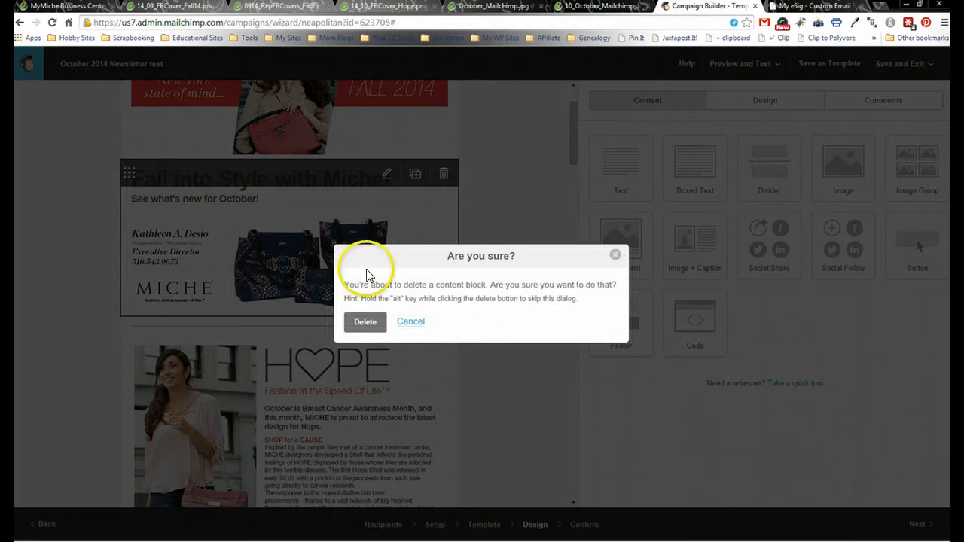
{"action": "left_click", "coordinate": [364, 324]}
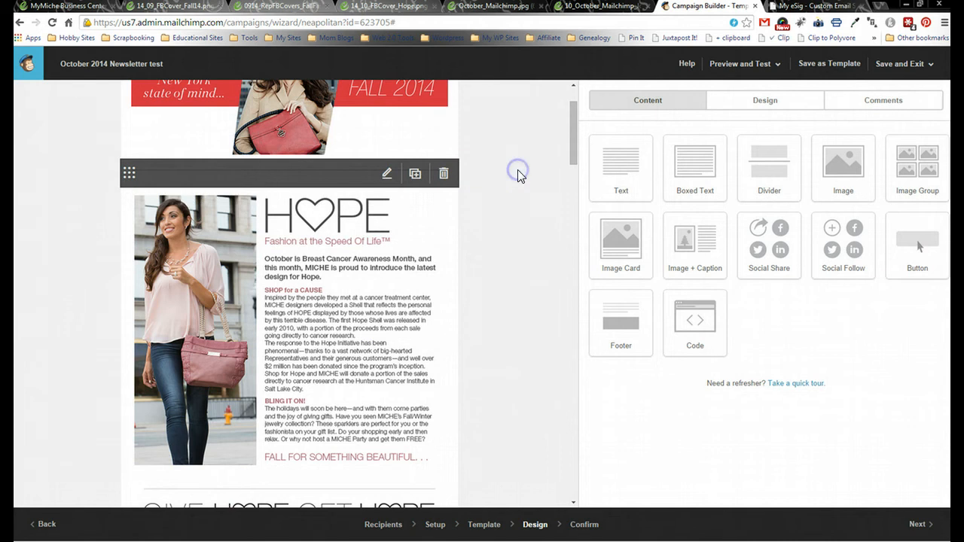
{"action": "left_click", "coordinate": [444, 175]}
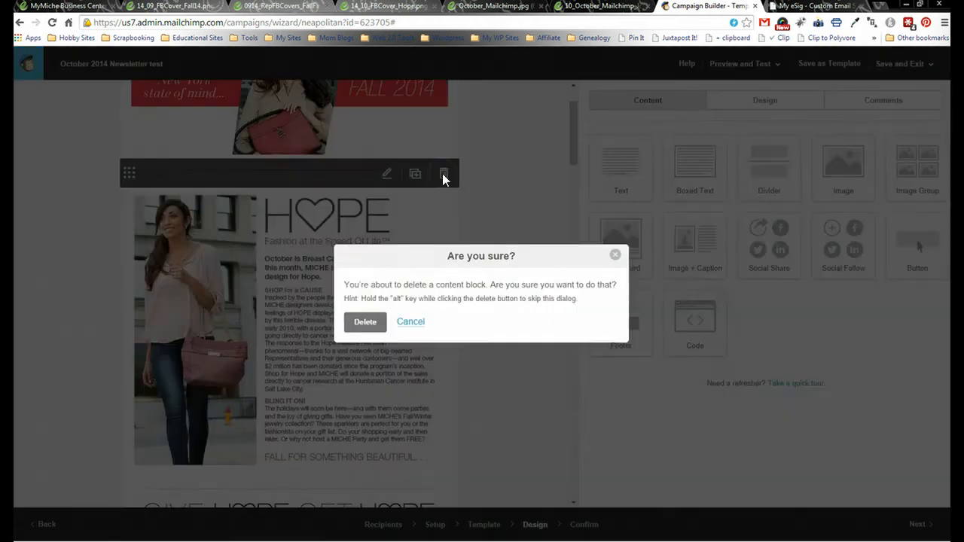
{"action": "left_click", "coordinate": [356, 330]}
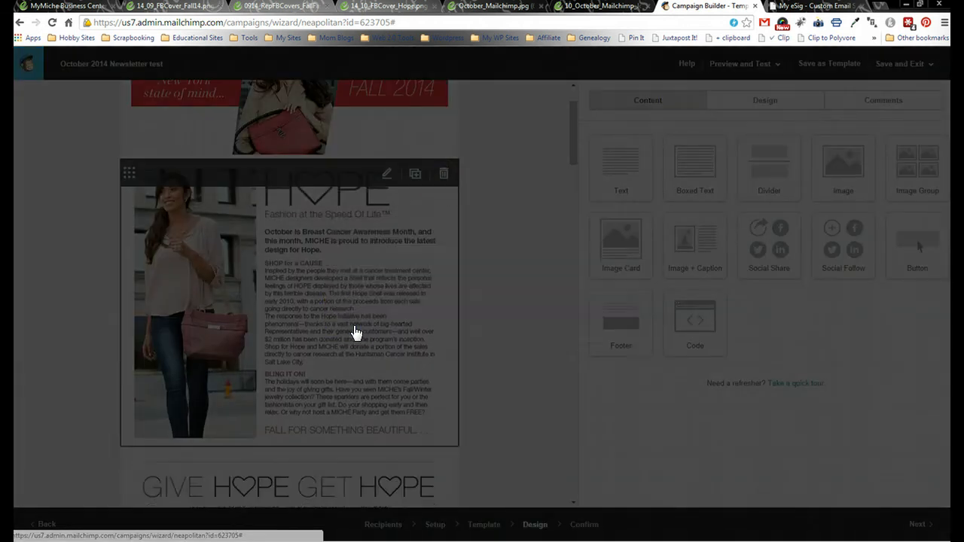
{"action": "left_click", "coordinate": [522, 171]}
{"action": "mouse_move", "coordinate": [577, 108]}
{"action": "left_mouse_down"}
{"action": "mouse_move", "coordinate": [566, 100]}
{"action": "mouse_move", "coordinate": [564, 465]}
{"action": "mouse_move", "coordinate": [566, 95]}
{"action": "left_mouse_up"}
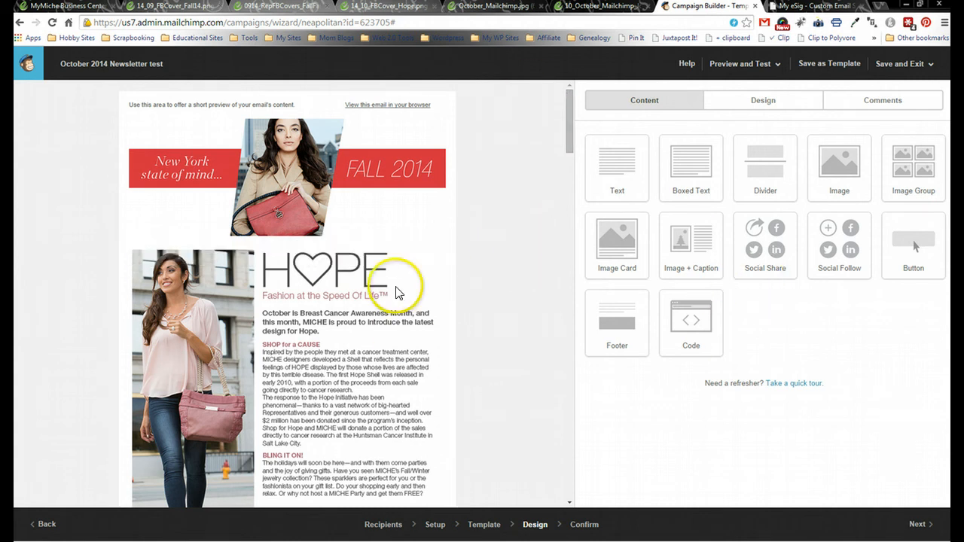
{"action": "mouse_move", "coordinate": [390, 292]}
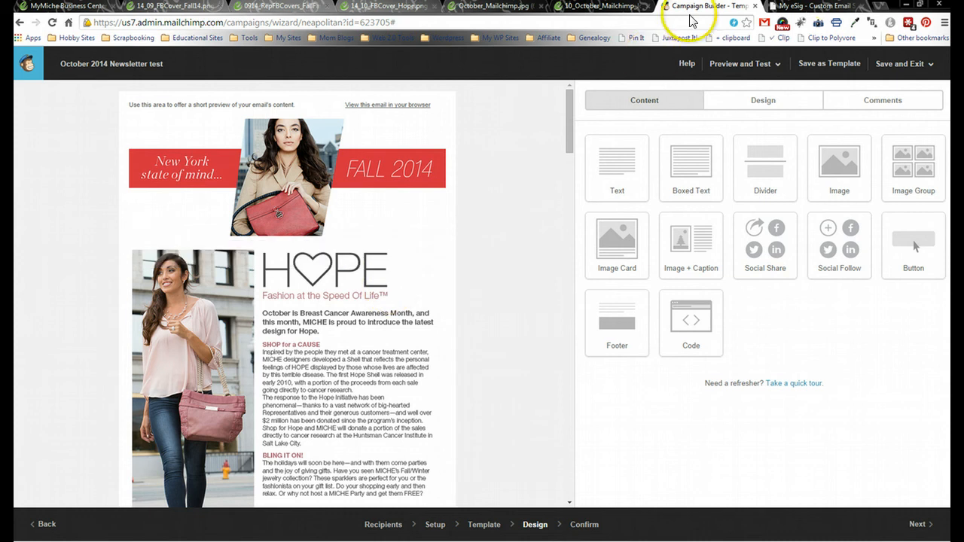
- Close the JOIN MY TEAM, October_Mailchimp.jpg and three Facebook cover image tabs
{"action": "left_click", "coordinate": [599, 6]}
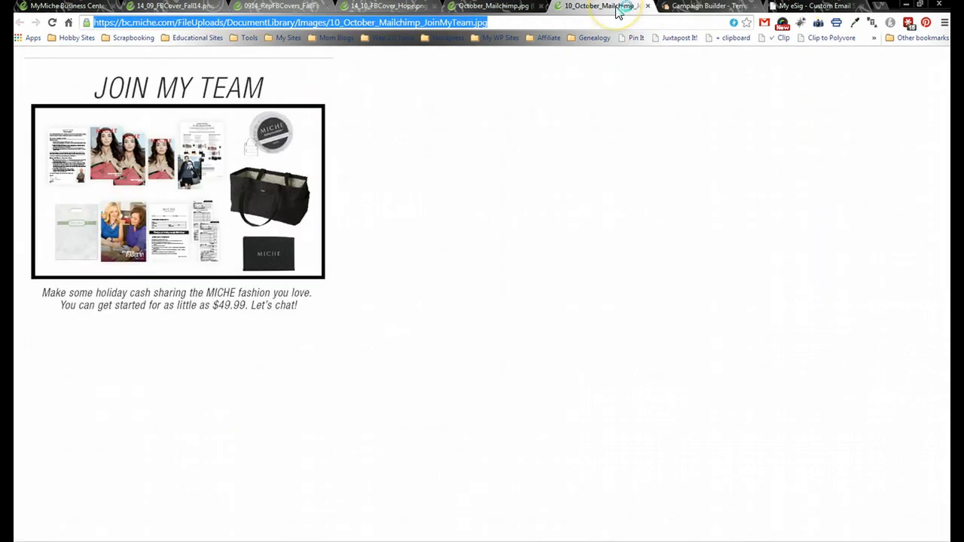
{"action": "left_click", "coordinate": [648, 6]}
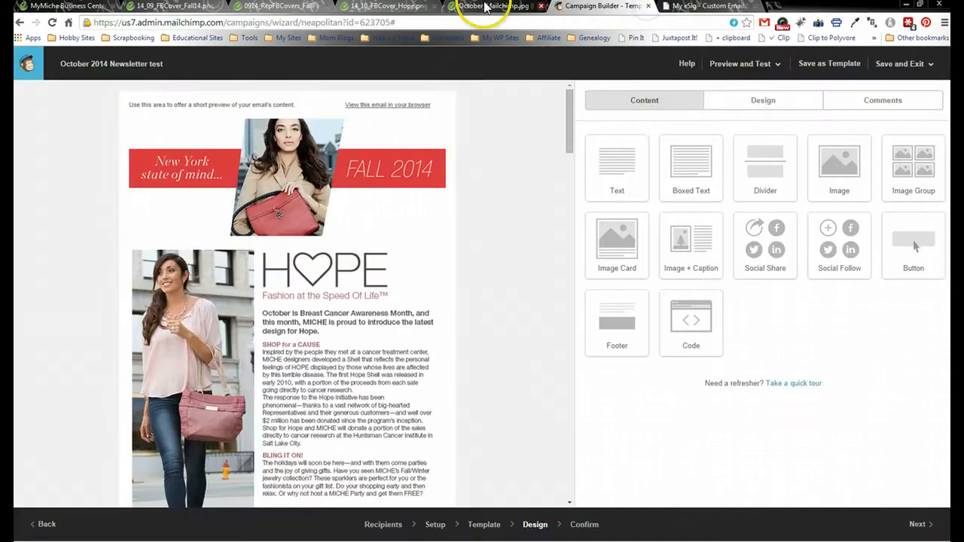
{"action": "left_click", "coordinate": [490, 6]}
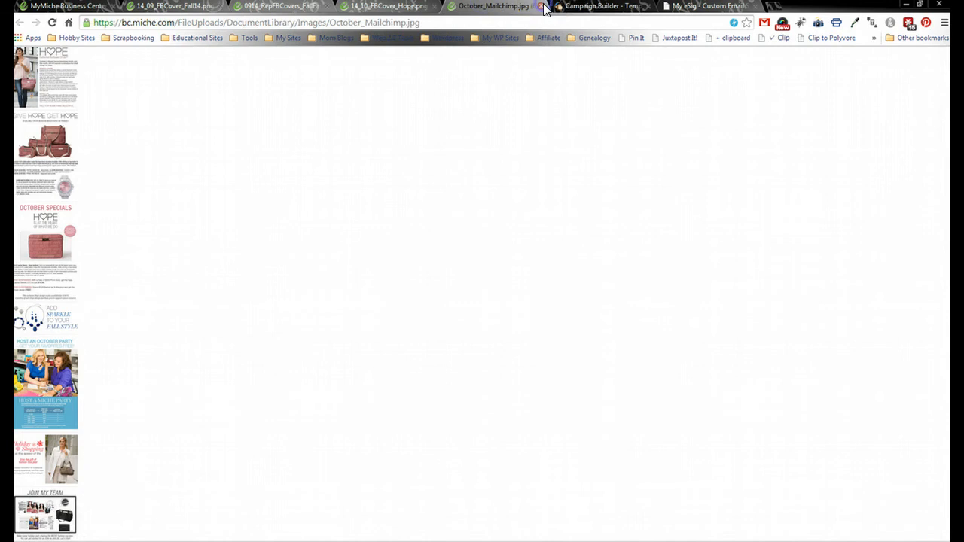
{"action": "left_click", "coordinate": [544, 6]}
{"action": "left_click", "coordinate": [393, 8]}
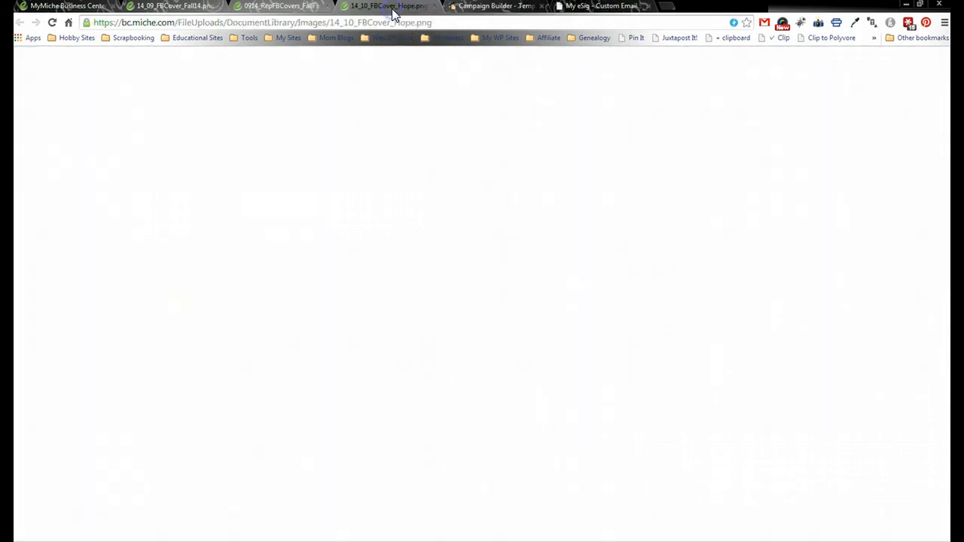
{"action": "left_click", "coordinate": [434, 7]}
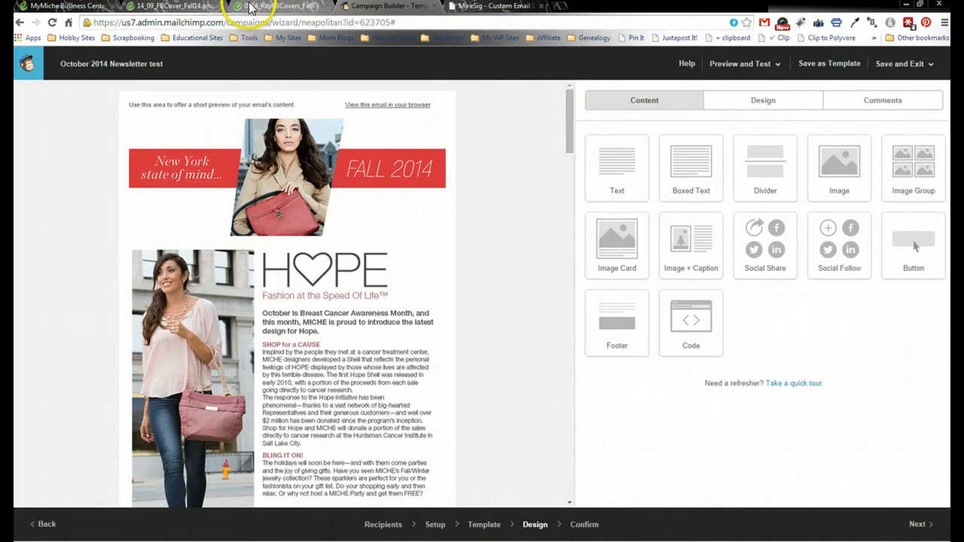
{"action": "left_click", "coordinate": [253, 7]}
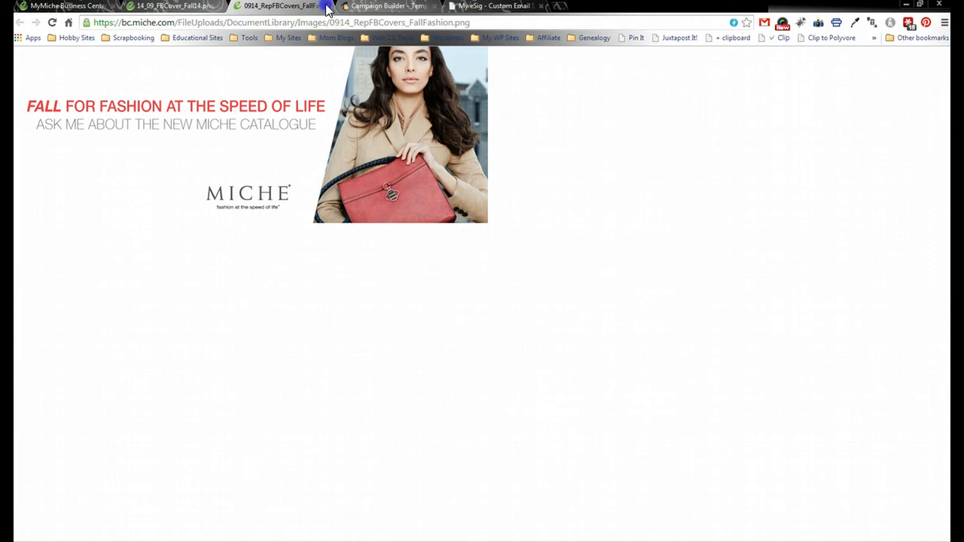
{"action": "left_click", "coordinate": [327, 6]}
{"action": "left_click", "coordinate": [197, 7]}
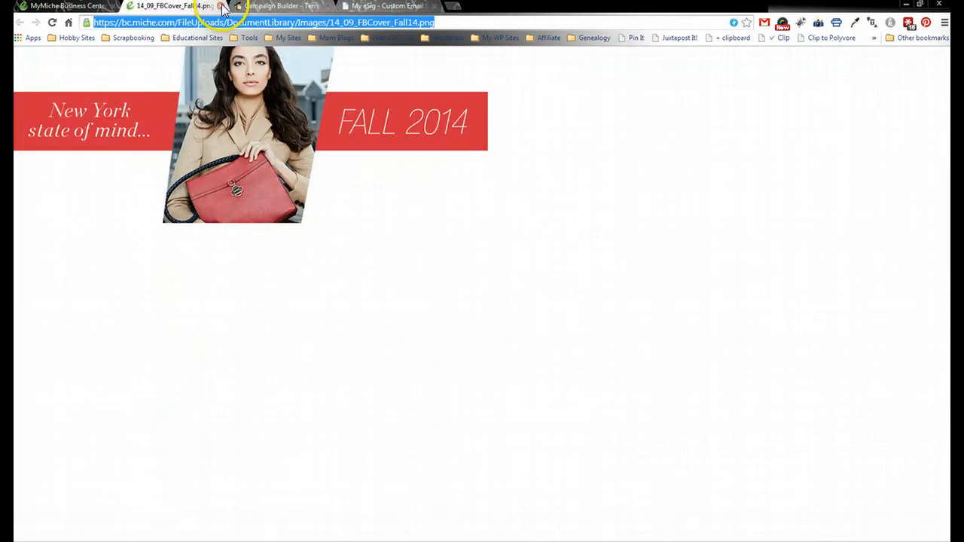
{"action": "left_click", "coordinate": [220, 6]}
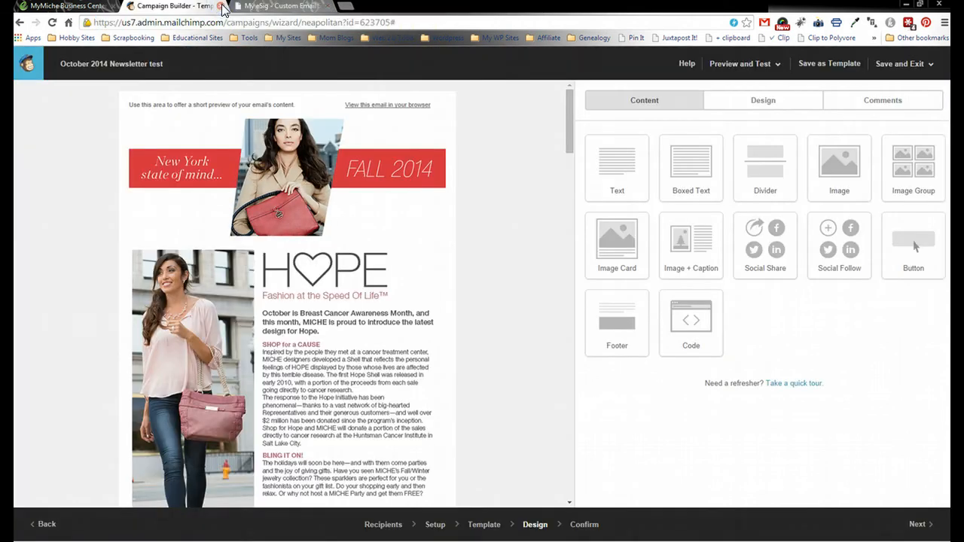
- Replace the My eSig tab with the rep's myMiche home page, then return to MailChimp
{"action": "left_click", "coordinate": [325, 6]}
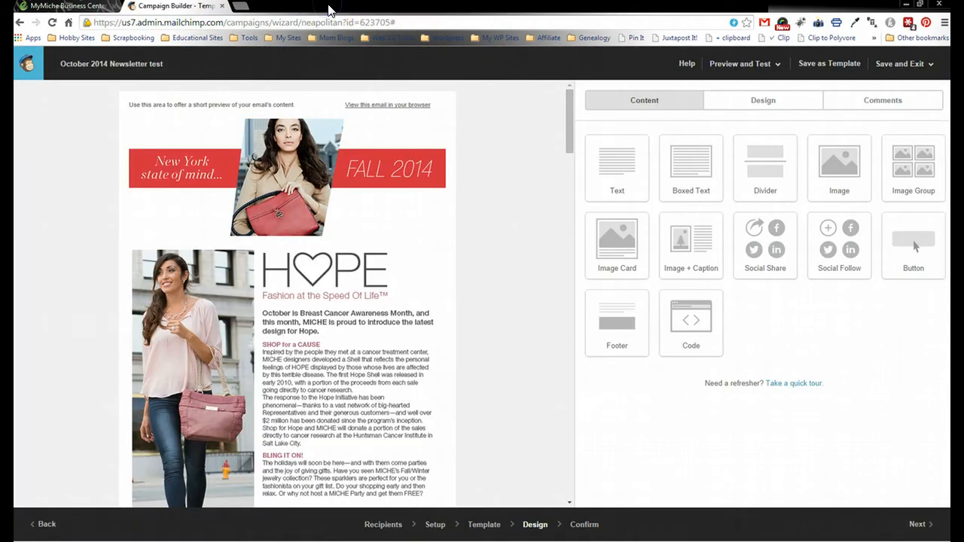
{"action": "left_click", "coordinate": [243, 7]}
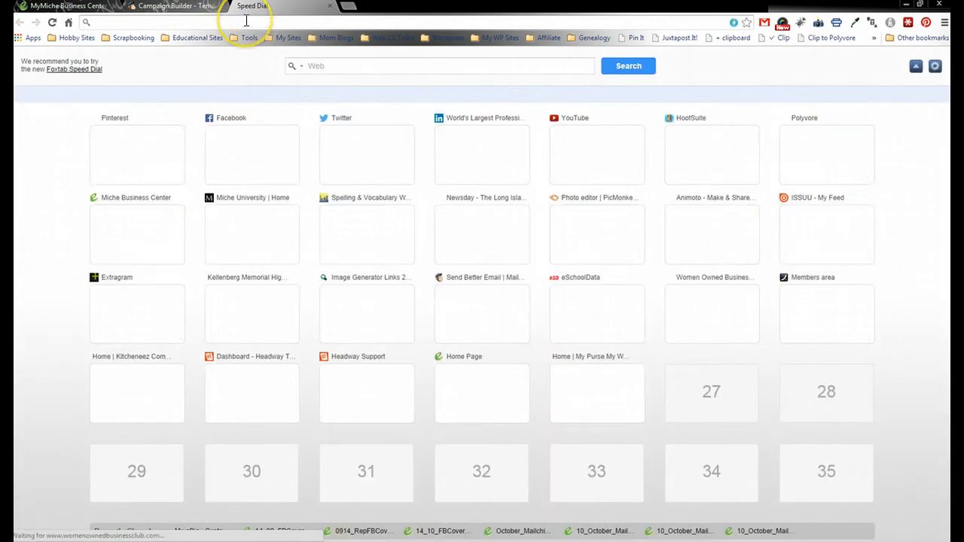
{"action": "type", "text": "handbagsbykathleen.miche.com/Home"}
{"action": "key", "text": "Return"}
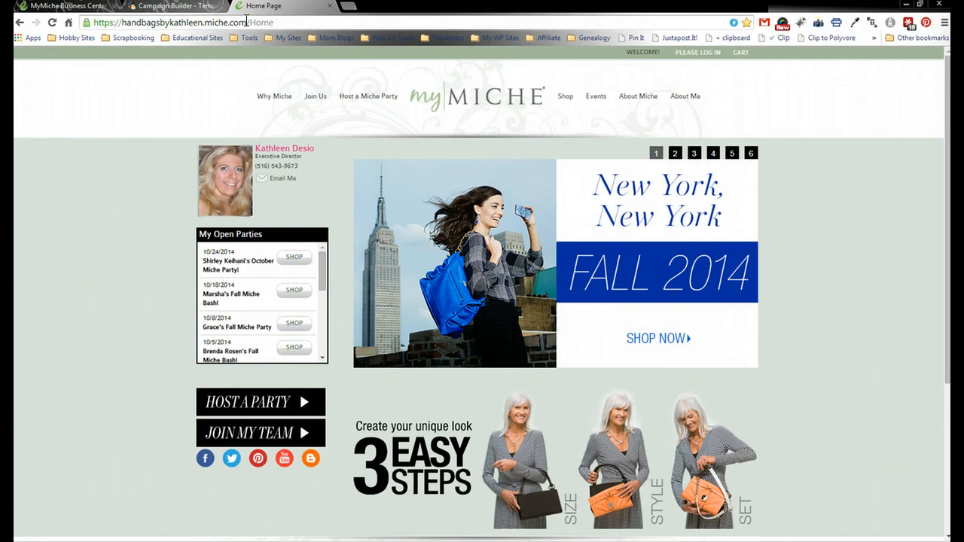
{"action": "left_click", "coordinate": [153, 9]}
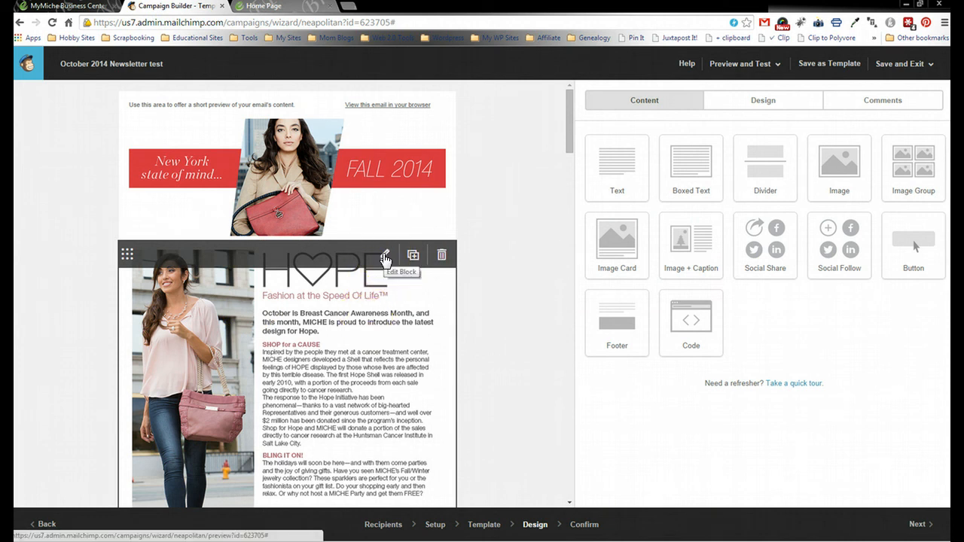
- Open the HOPE image block for editing, then bring up the myMiche home page
{"action": "left_click", "coordinate": [385, 256]}
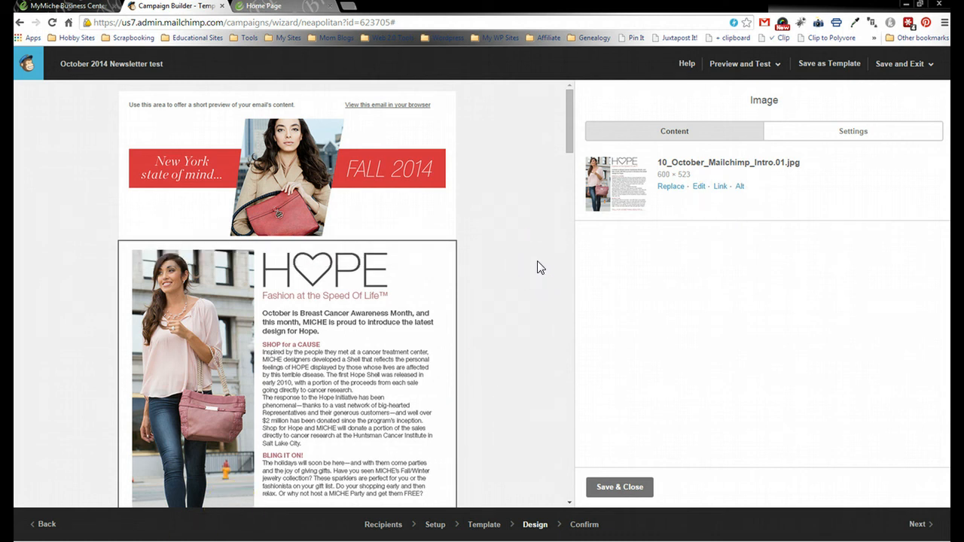
{"action": "left_click", "coordinate": [294, 9]}
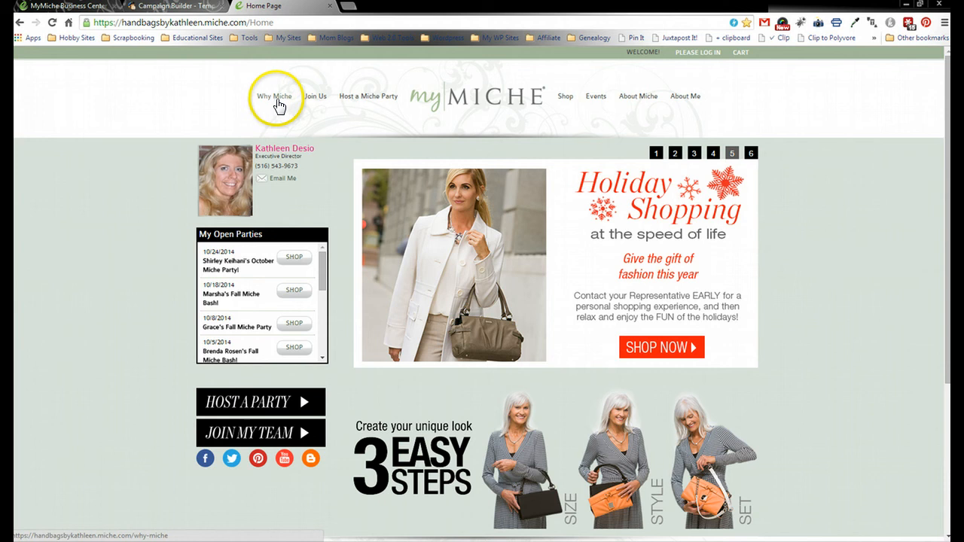
- Copy the address of the myMiche Giving Back page under About Miche
{"action": "mouse_move", "coordinate": [637, 101]}
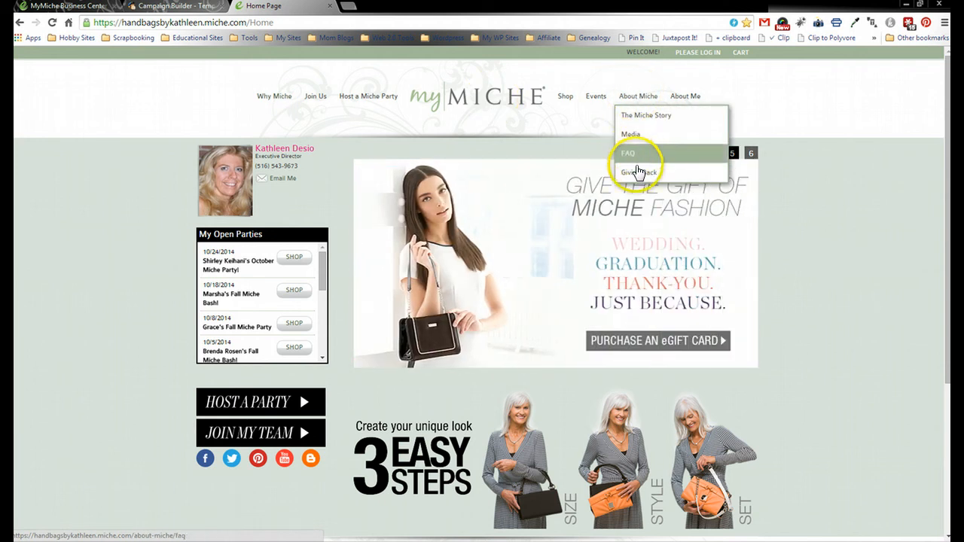
{"action": "left_click", "coordinate": [639, 175]}
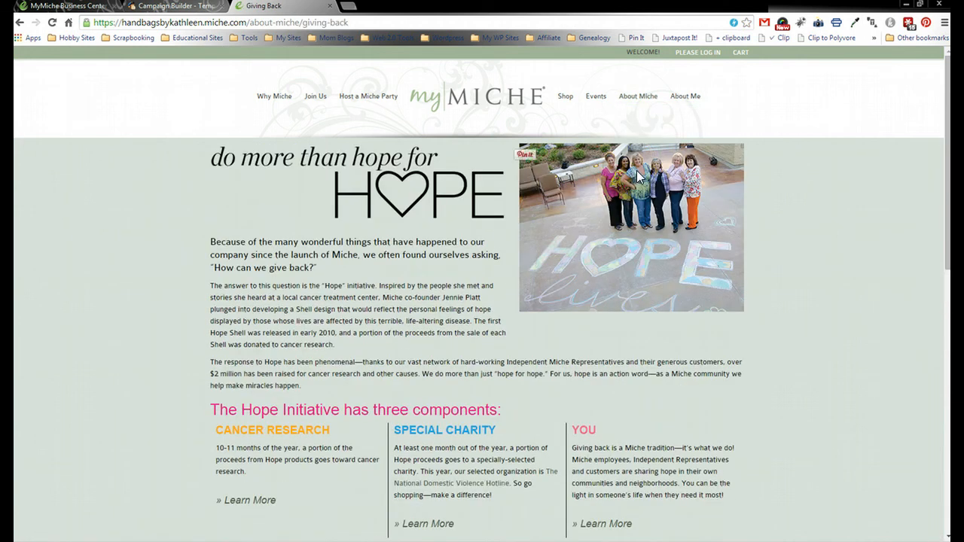
{"action": "left_click", "coordinate": [538, 21]}
{"action": "key", "text": "ctrl+c"}
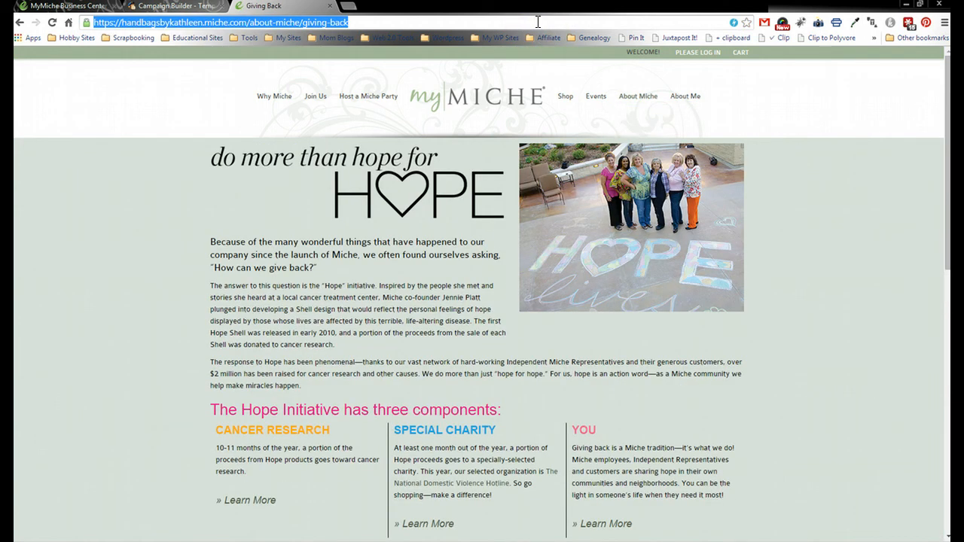
{"action": "left_click", "coordinate": [166, 8]}
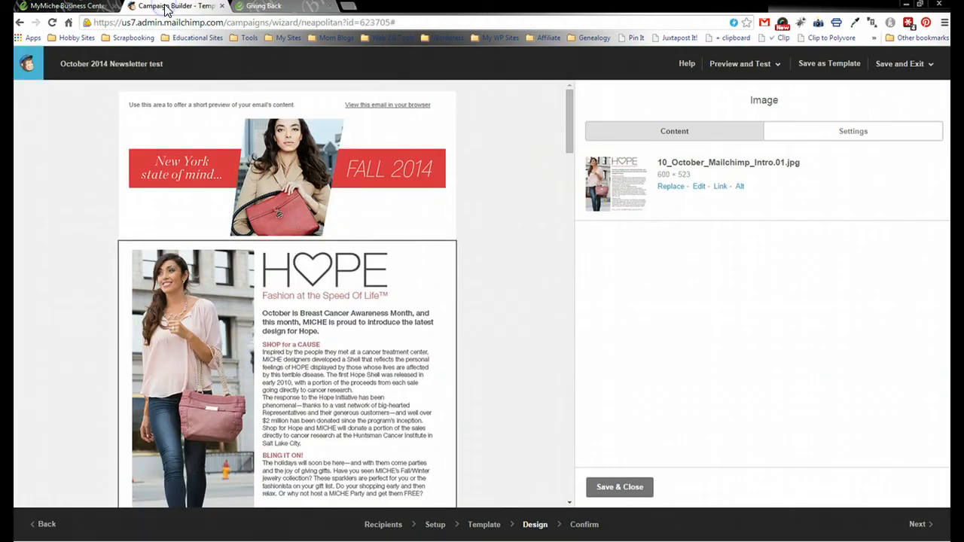
- Link the HOPE intro image to the Giving Back page and save the image
{"action": "left_click", "coordinate": [720, 188]}
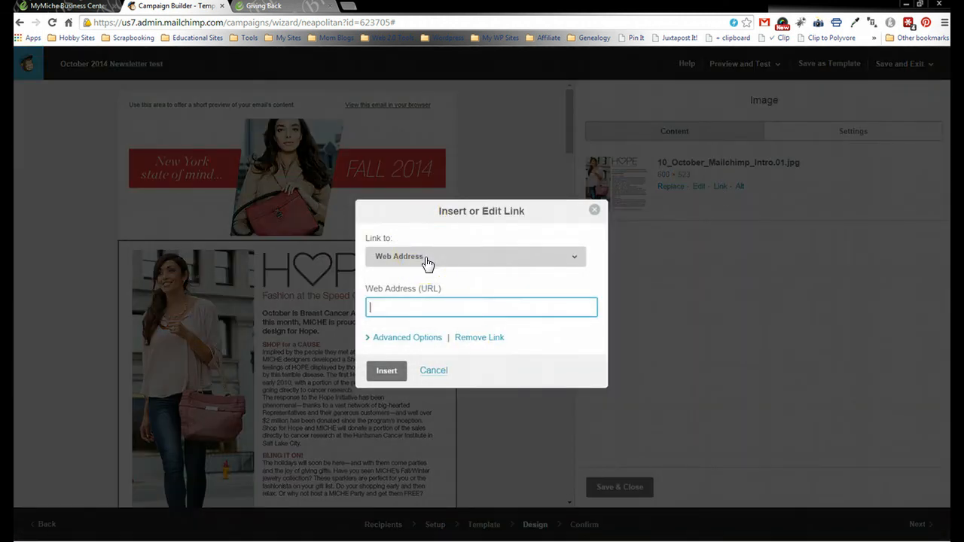
{"action": "left_click", "coordinate": [425, 309]}
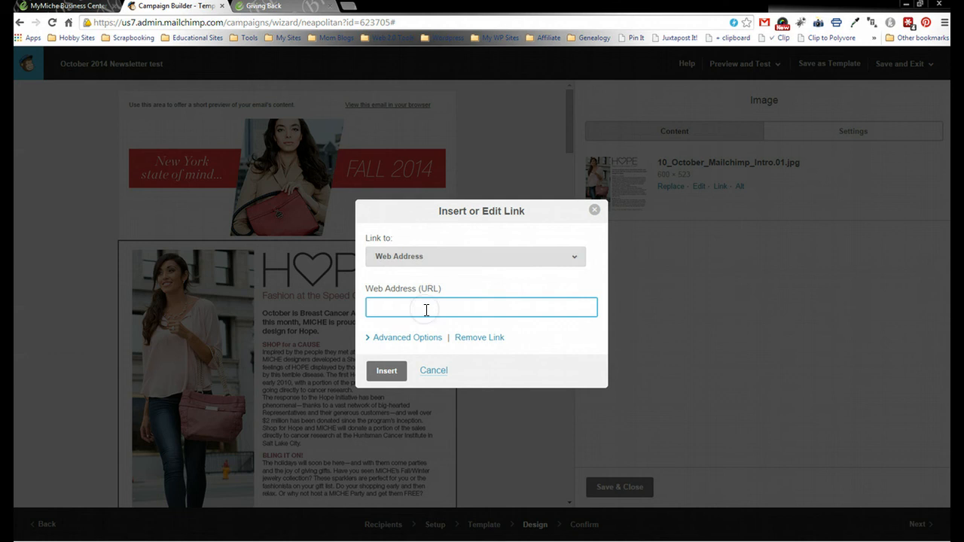
{"action": "key", "text": "ctrl+v"}
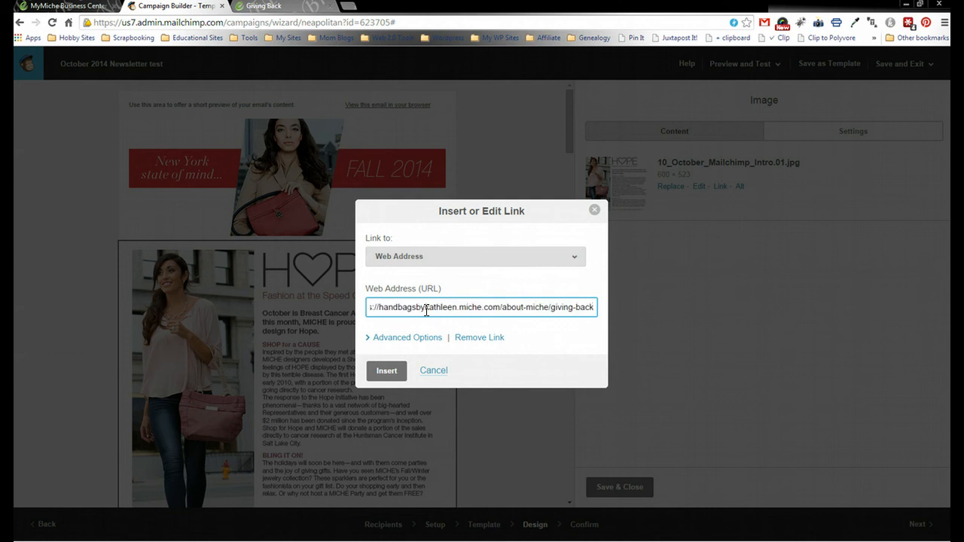
{"action": "left_click", "coordinate": [385, 370]}
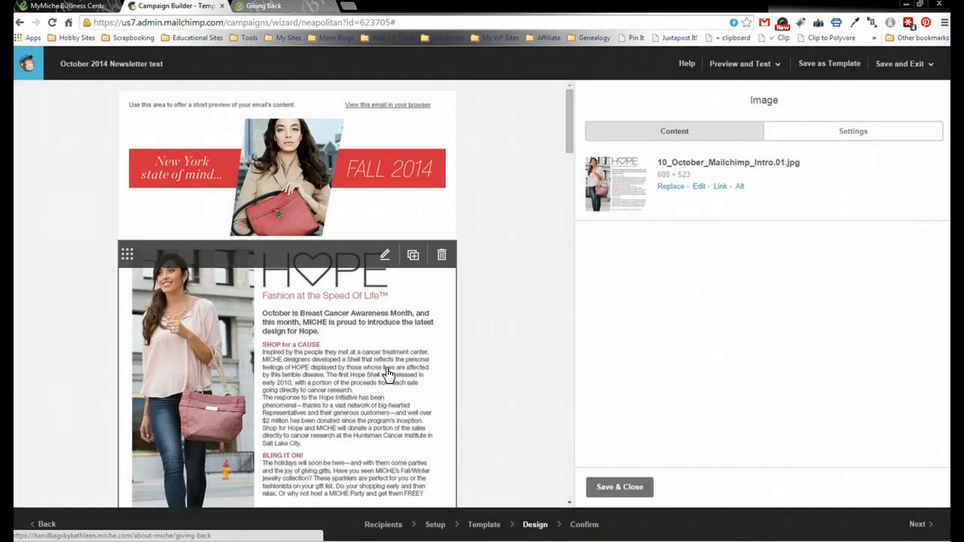
{"action": "left_click", "coordinate": [614, 490]}
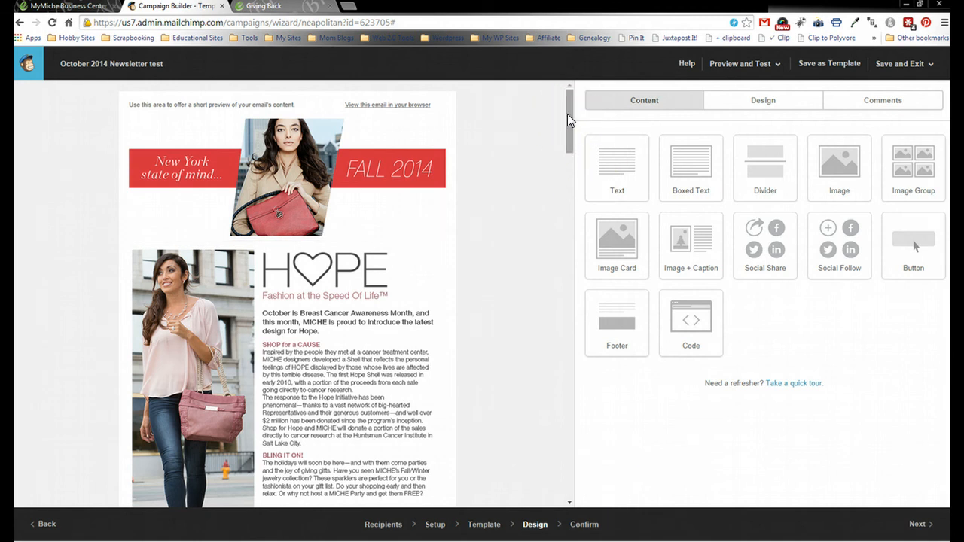
- Open the link dialog for the Give Hope Get Hope image, then return to myMiche
{"action": "left_click_drag", "start_coordinate": [567, 114], "coordinate": [568, 180]}
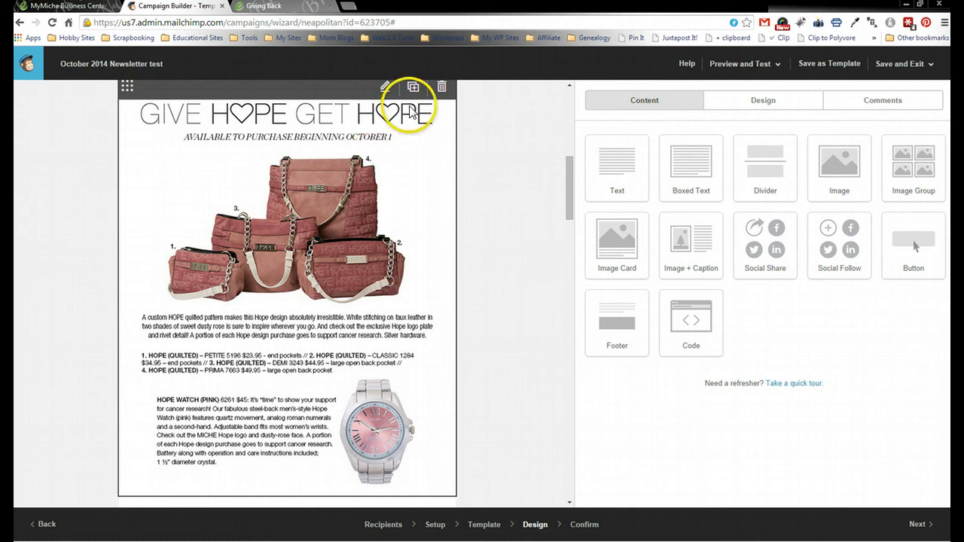
{"action": "left_click", "coordinate": [384, 90]}
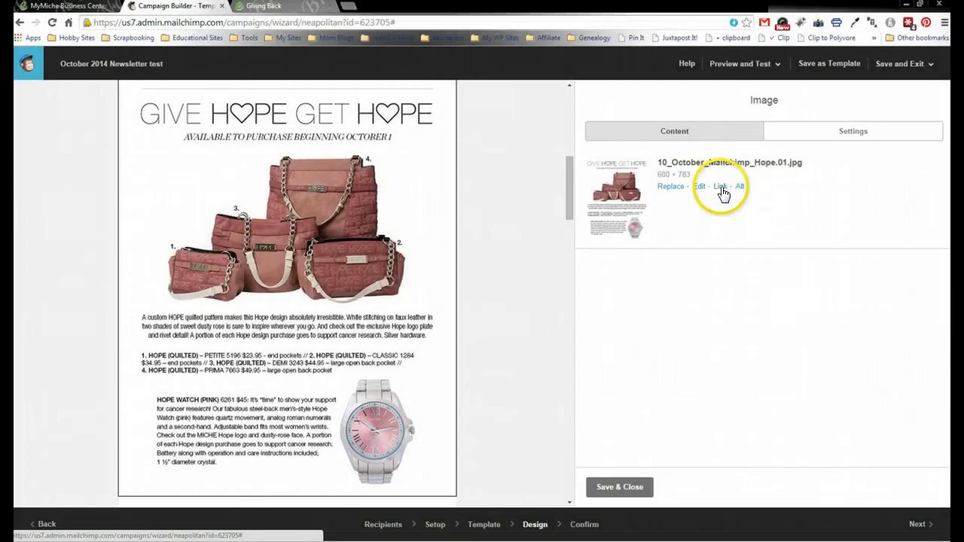
{"action": "left_click", "coordinate": [721, 187]}
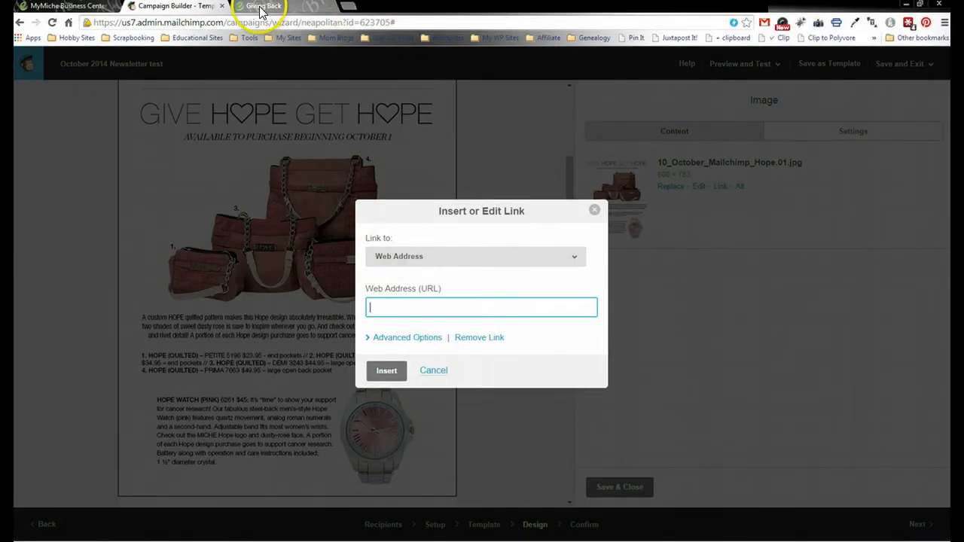
{"action": "left_click", "coordinate": [262, 7]}
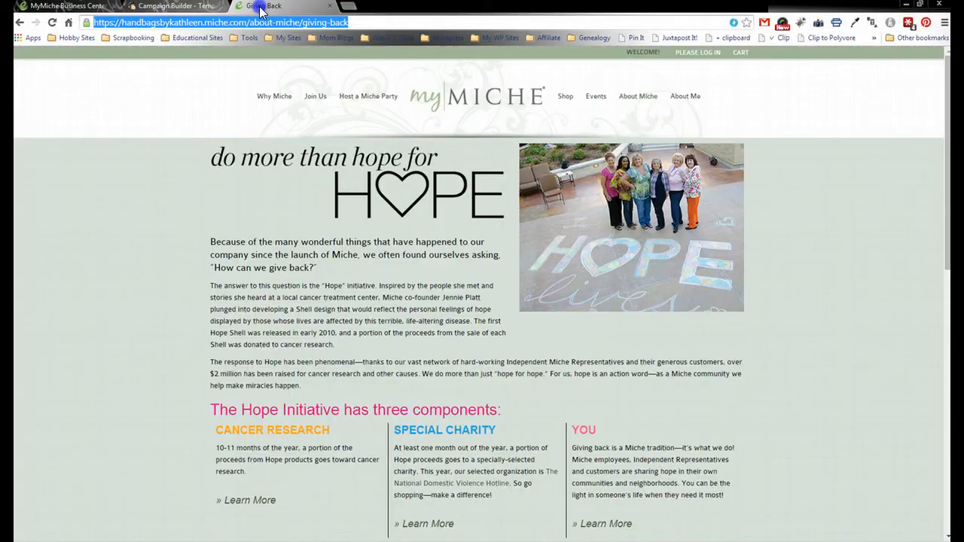
- Paste the myMiche Shop New Releases page address into the Give Hope Get Hope link field
{"action": "left_click", "coordinate": [565, 98]}
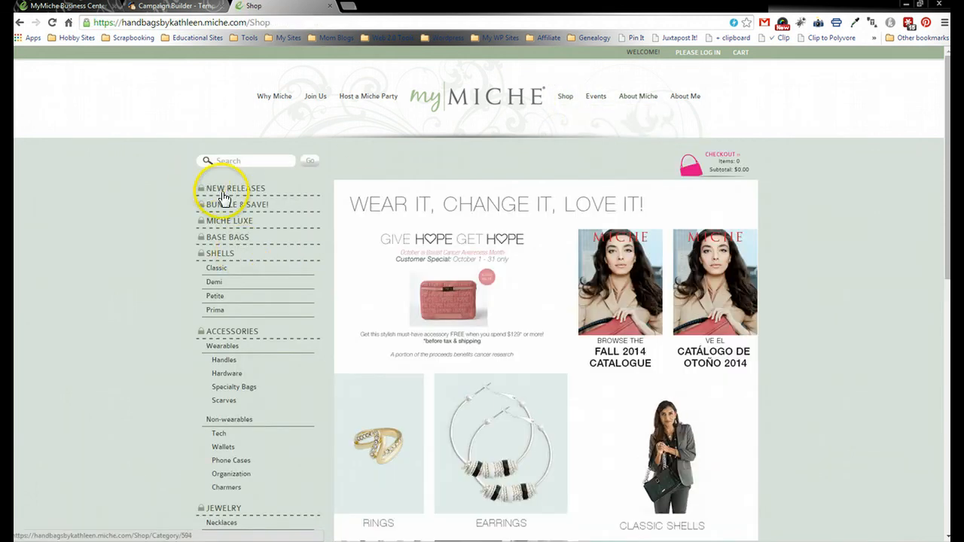
{"action": "left_click", "coordinate": [227, 193]}
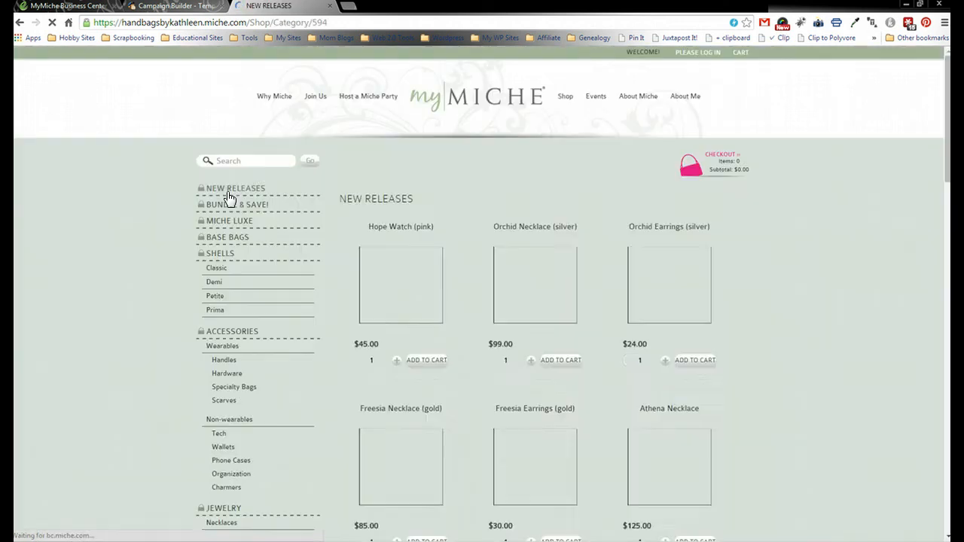
{"action": "left_click", "coordinate": [653, 256]}
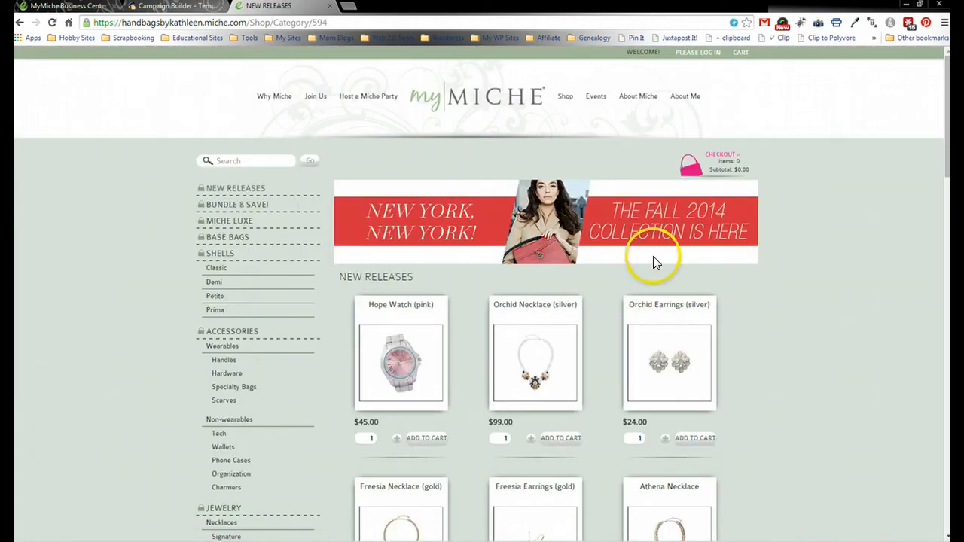
{"action": "left_click_drag", "start_coordinate": [950, 108], "coordinate": [917, 91]}
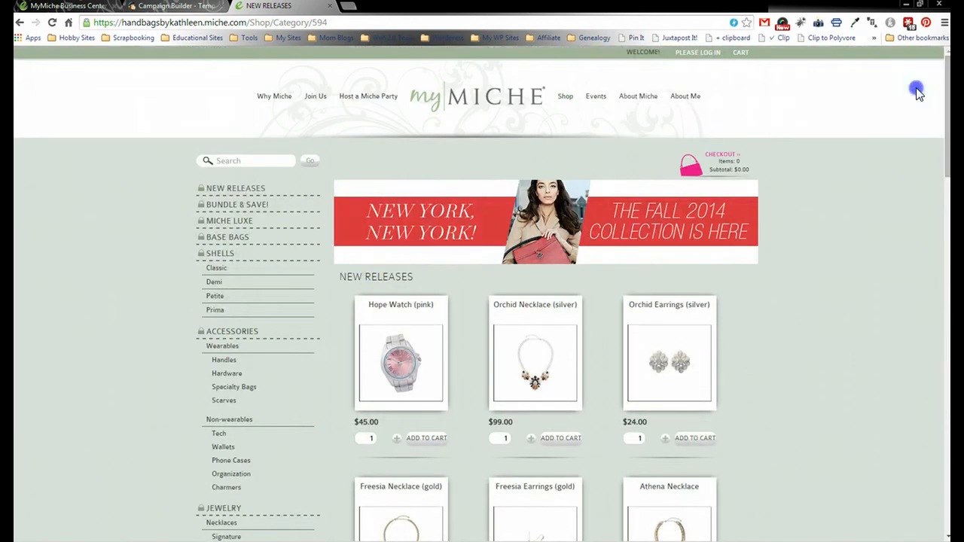
{"action": "left_click", "coordinate": [603, 23]}
{"action": "key", "text": "ctrl+c"}
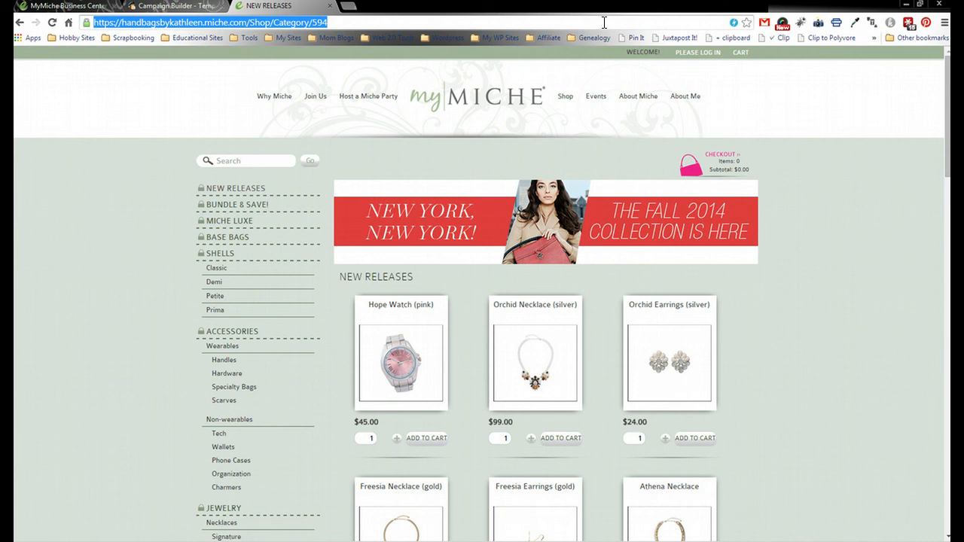
{"action": "left_click", "coordinate": [145, 10]}
{"action": "key", "text": "ctrl+v"}
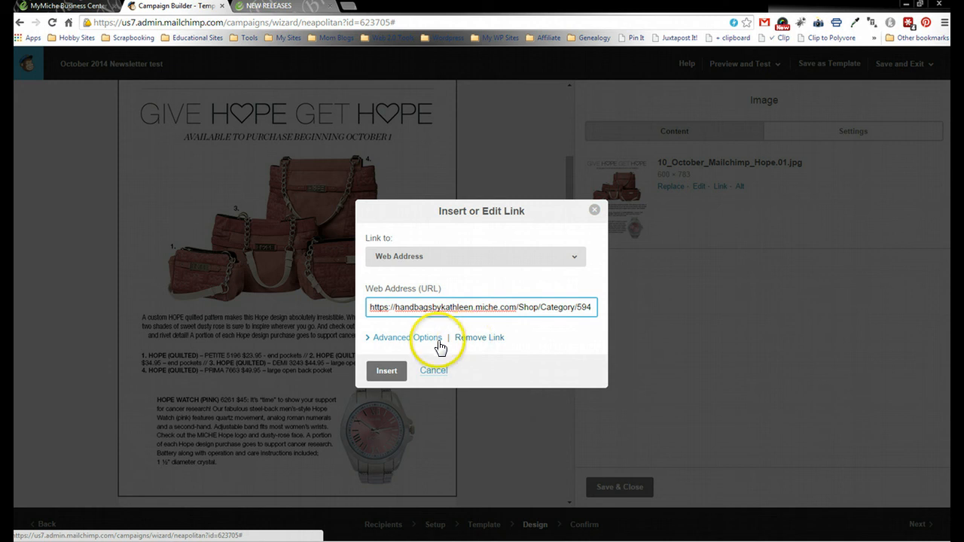
- Save the New Releases link on Give Hope Get Hope, then open October Specials' link dialog
{"action": "left_click", "coordinate": [380, 371]}
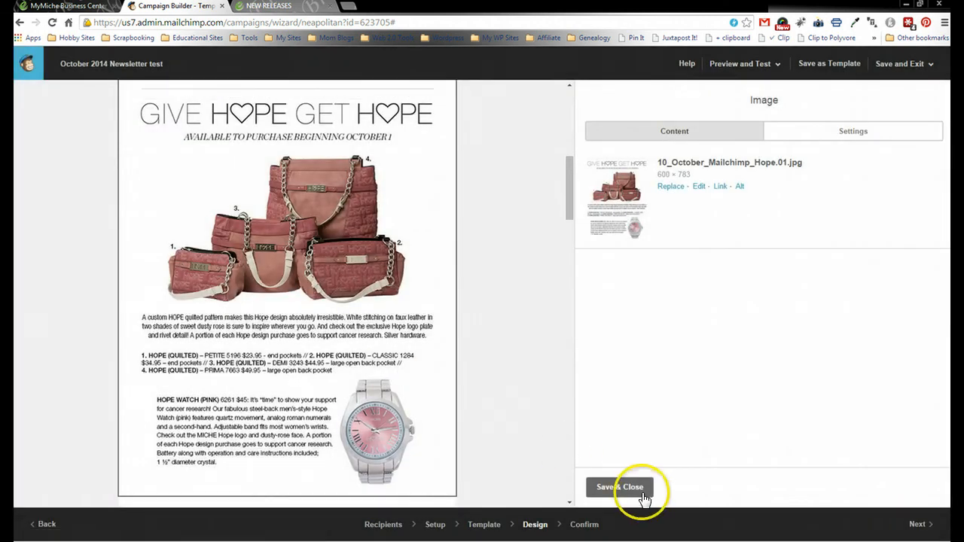
{"action": "left_click", "coordinate": [637, 491]}
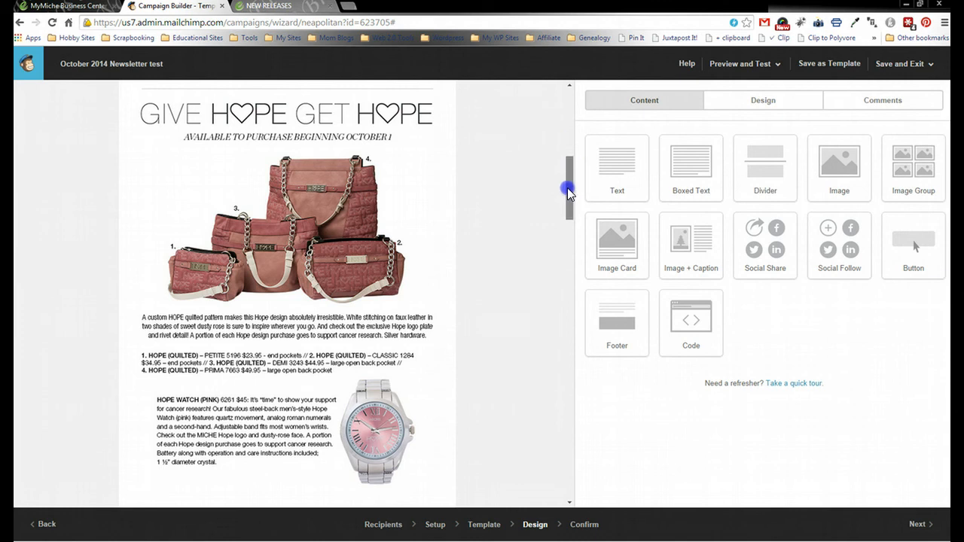
{"action": "left_click_drag", "start_coordinate": [568, 189], "coordinate": [566, 226]}
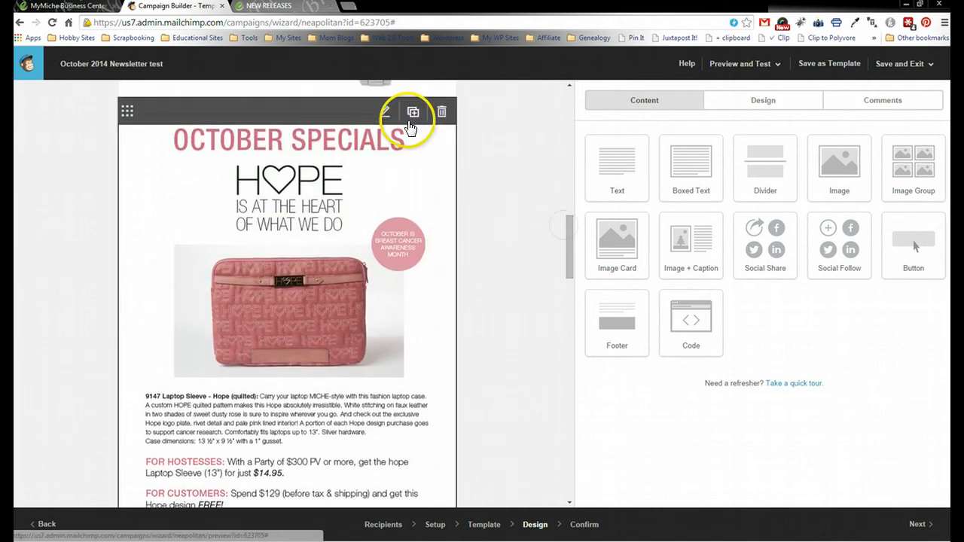
{"action": "left_click", "coordinate": [384, 113]}
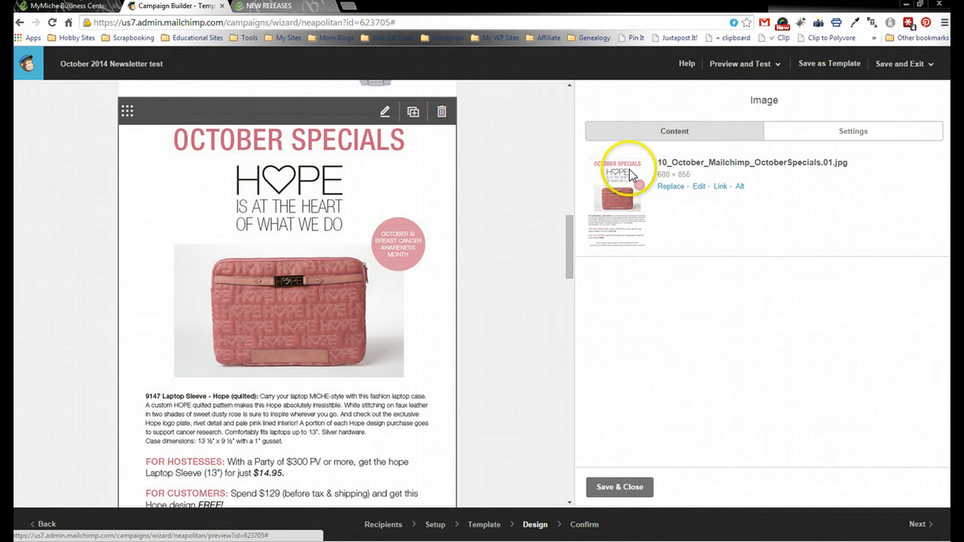
{"action": "left_click", "coordinate": [720, 187]}
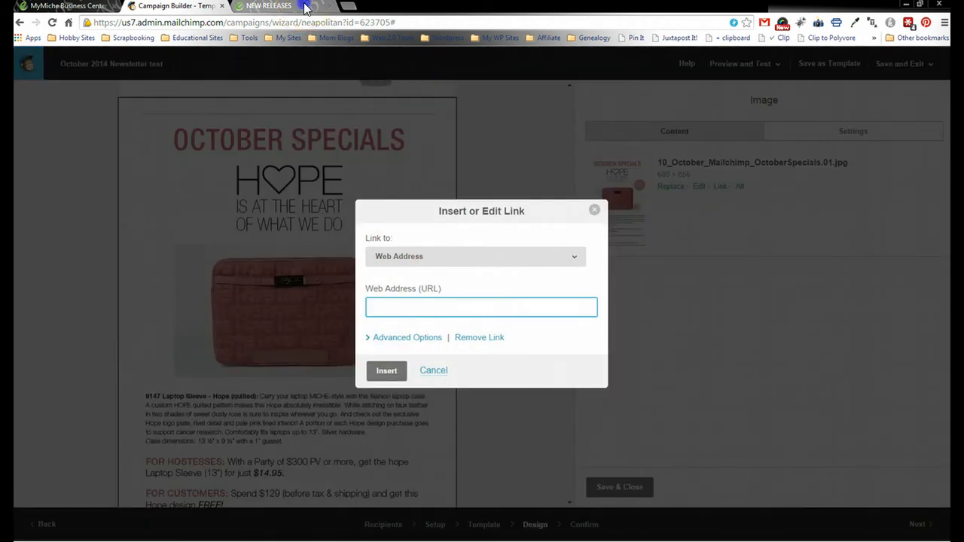
{"action": "left_click", "coordinate": [301, 6]}
{"action": "mouse_move", "coordinate": [346, 104]}
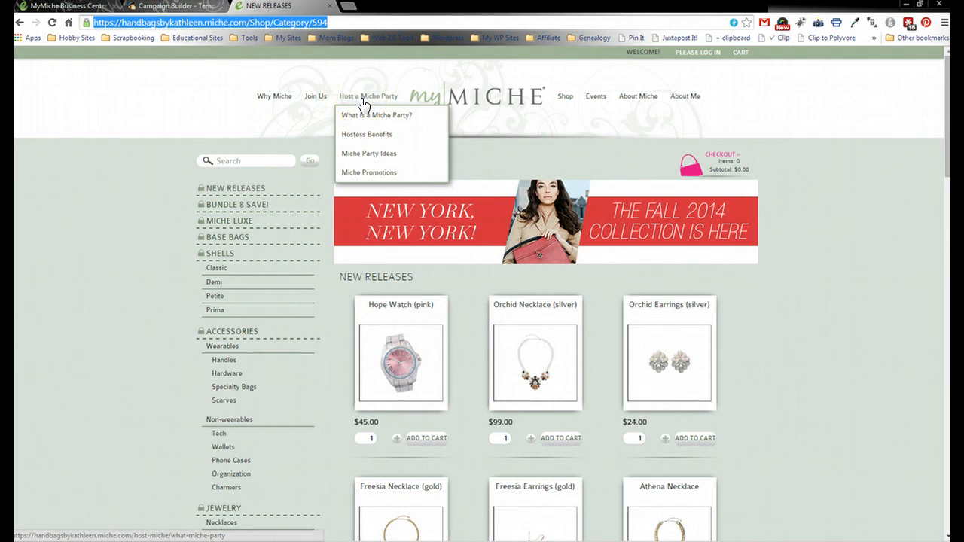
- Paste the Miche Promotions page address into the October Specials image's link field
{"action": "left_click", "coordinate": [367, 173]}
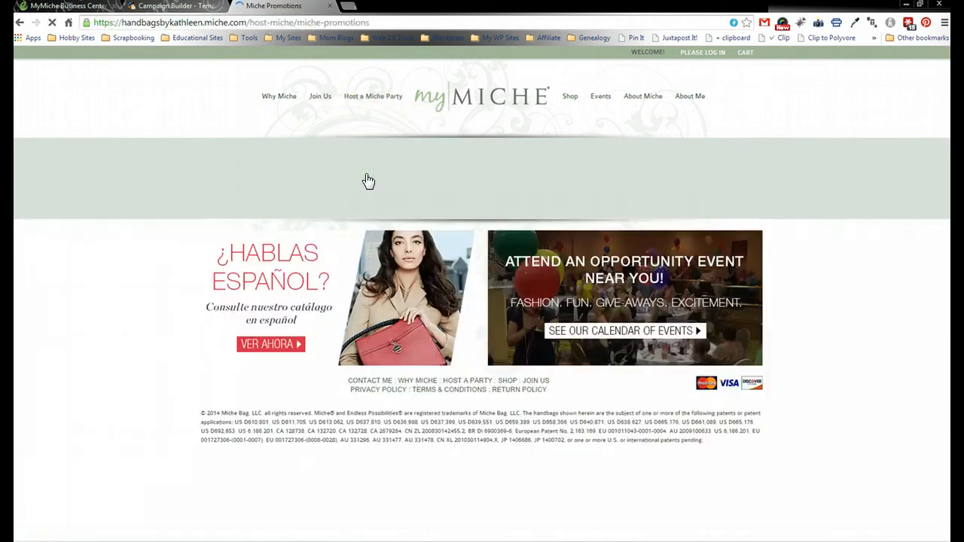
{"action": "left_click", "coordinate": [403, 23]}
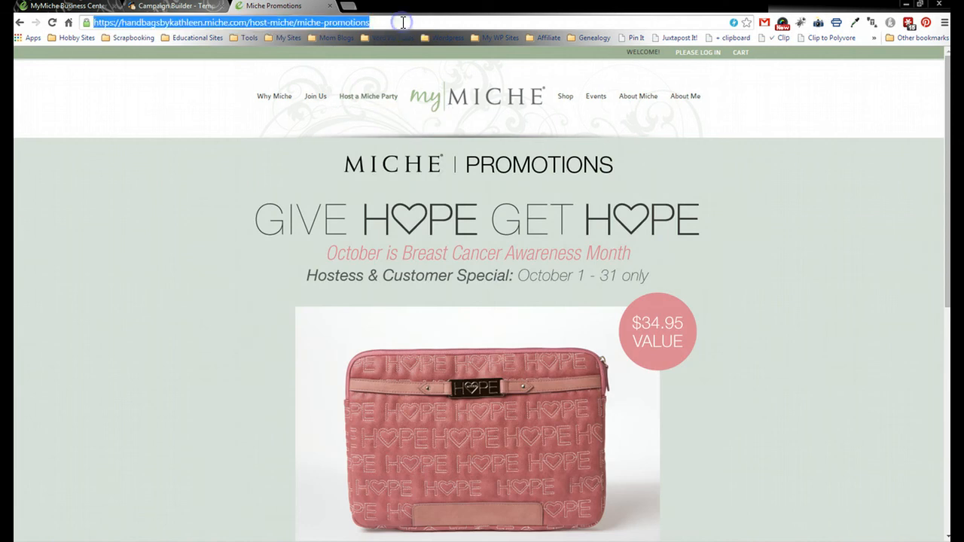
{"action": "left_click", "coordinate": [145, 7]}
{"action": "key", "text": "ctrl+v"}
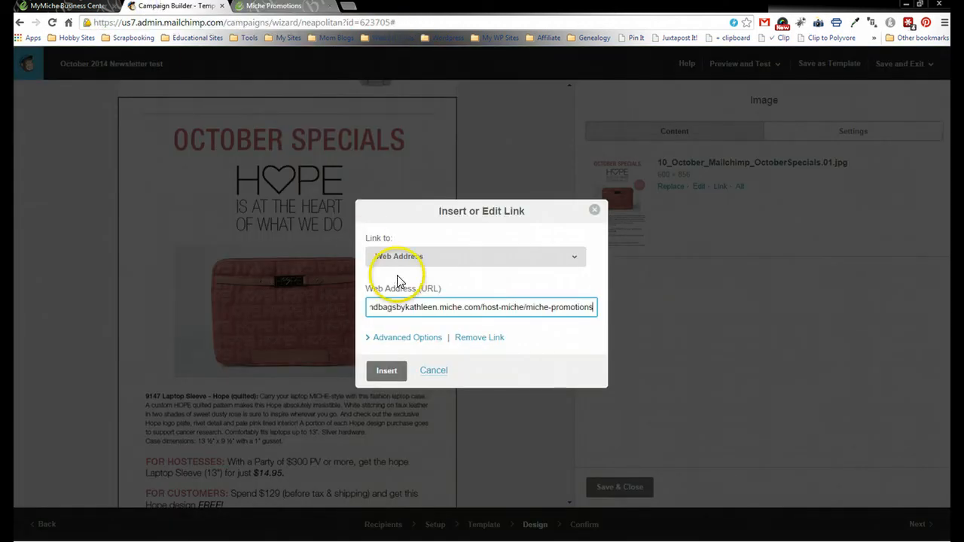
- Save the Miche Promotions link on October Specials, then open the Add Sparkle image's link dialog
{"action": "left_click", "coordinate": [385, 371]}
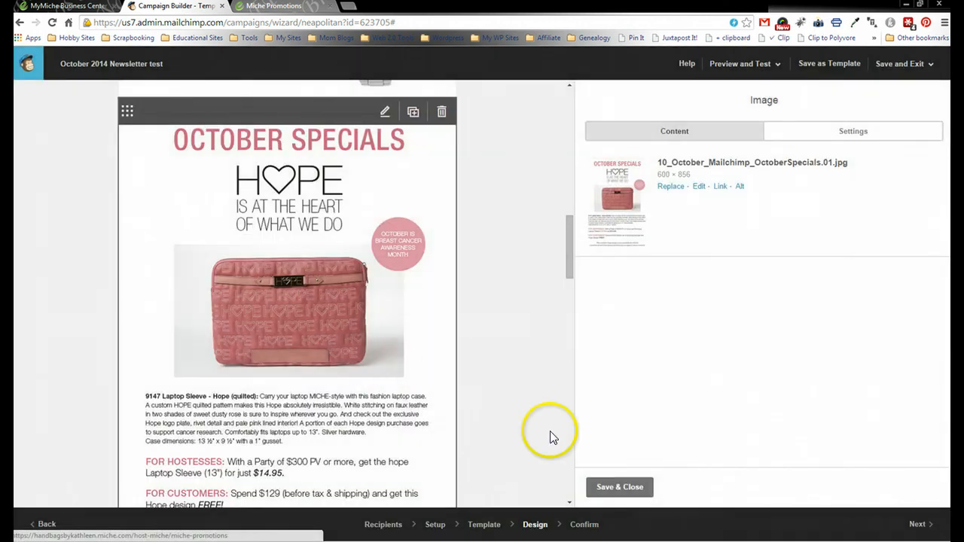
{"action": "left_click", "coordinate": [617, 487]}
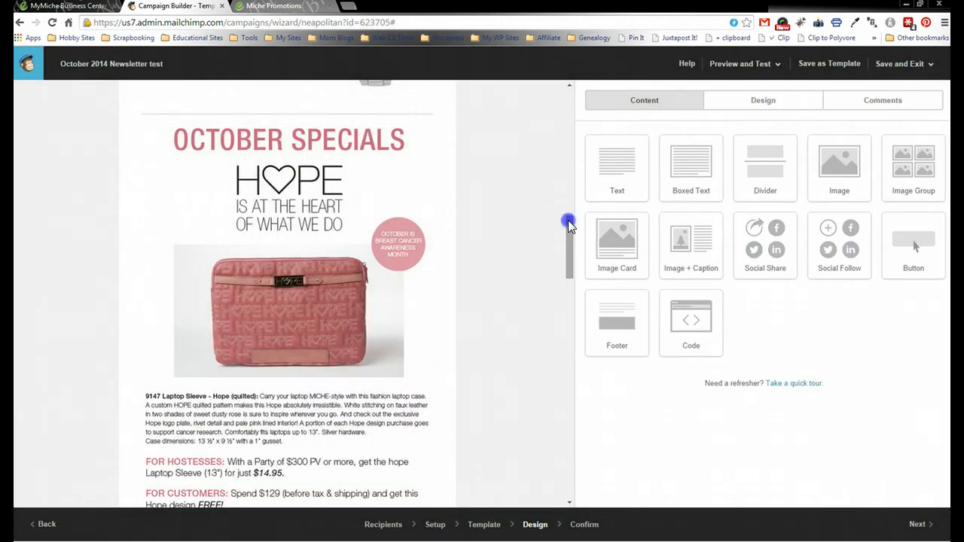
{"action": "left_click_drag", "start_coordinate": [568, 220], "coordinate": [569, 305]}
{"action": "mouse_move", "coordinate": [409, 173]}
{"action": "left_click", "coordinate": [384, 149]}
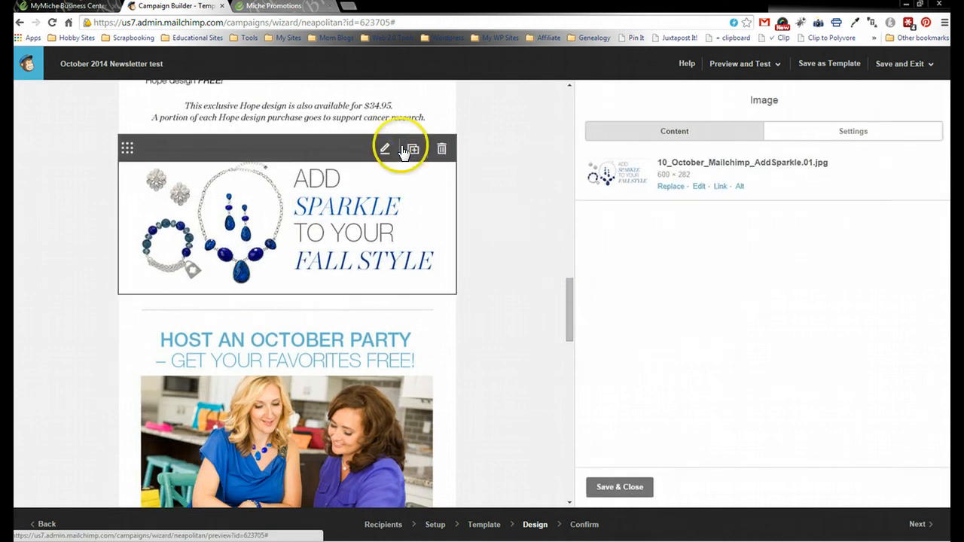
{"action": "left_click", "coordinate": [720, 187]}
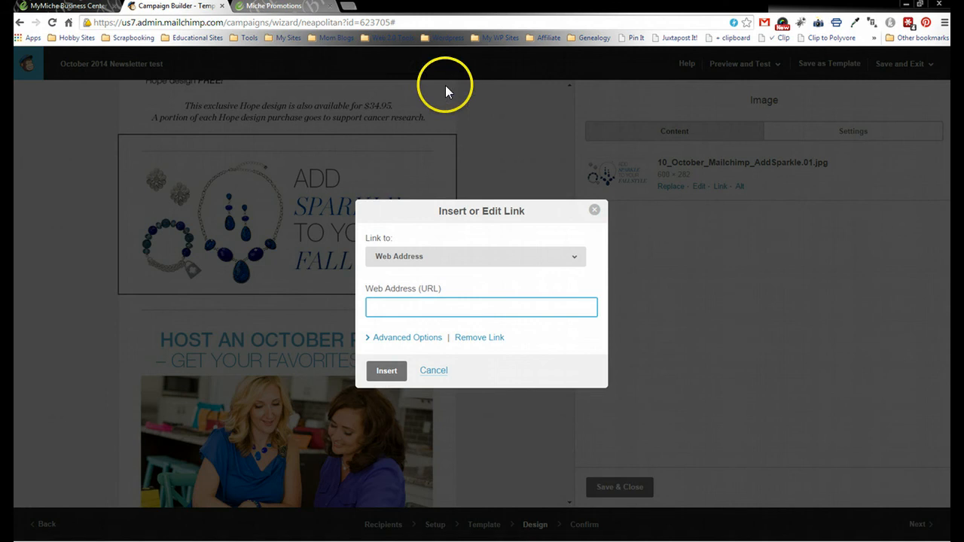
{"action": "left_click", "coordinate": [304, 8]}
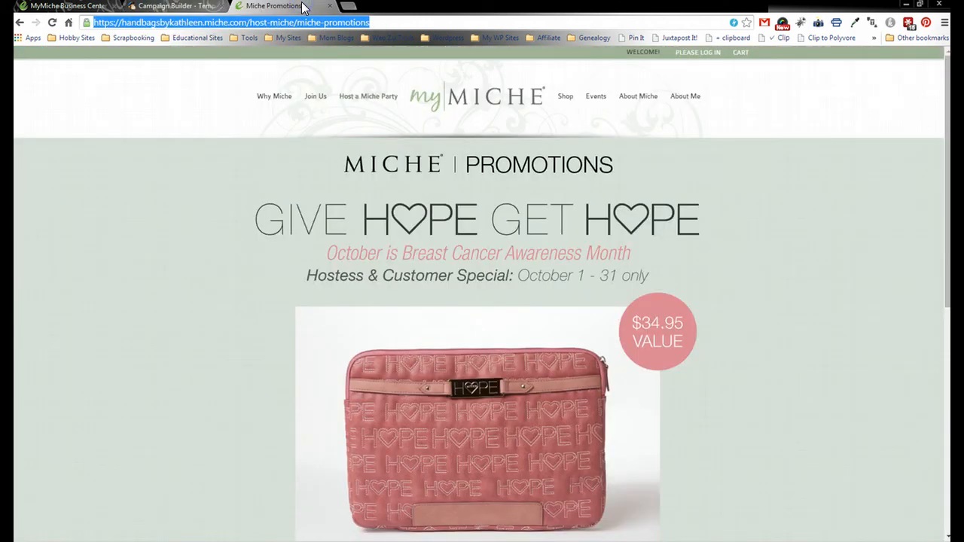
- Browse the myMiche shop through Jewelry to the New Releases page
{"action": "left_click", "coordinate": [564, 97]}
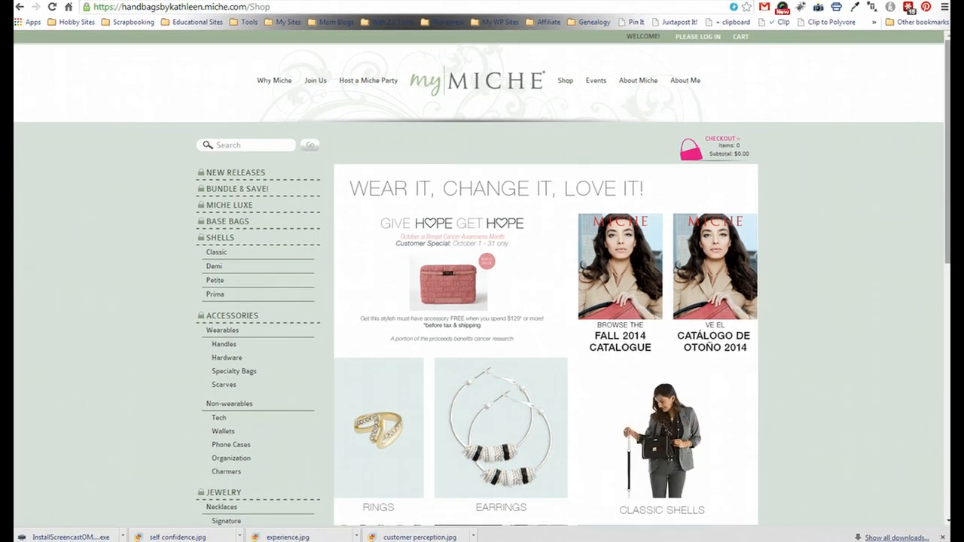
{"action": "left_click_drag", "start_coordinate": [944, 75], "coordinate": [947, 105]}
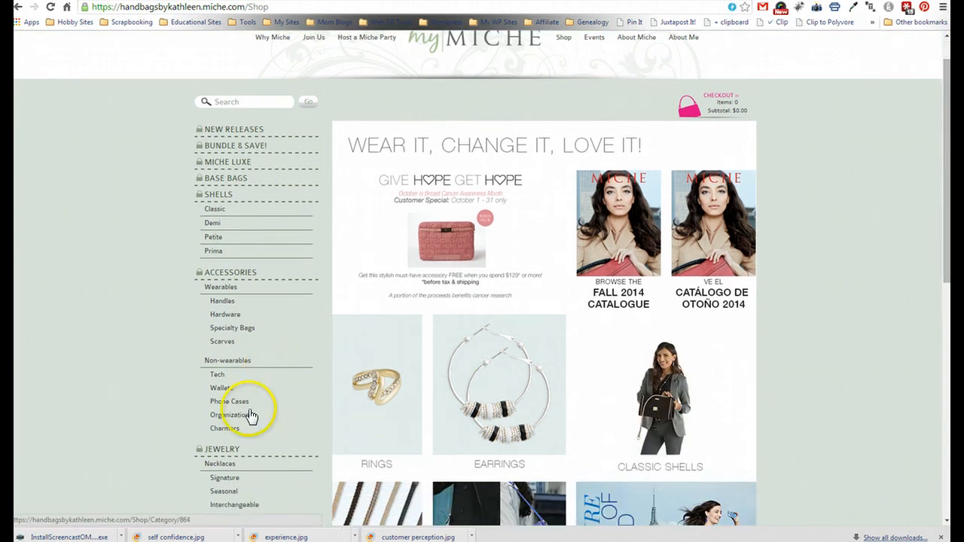
{"action": "left_click", "coordinate": [231, 452]}
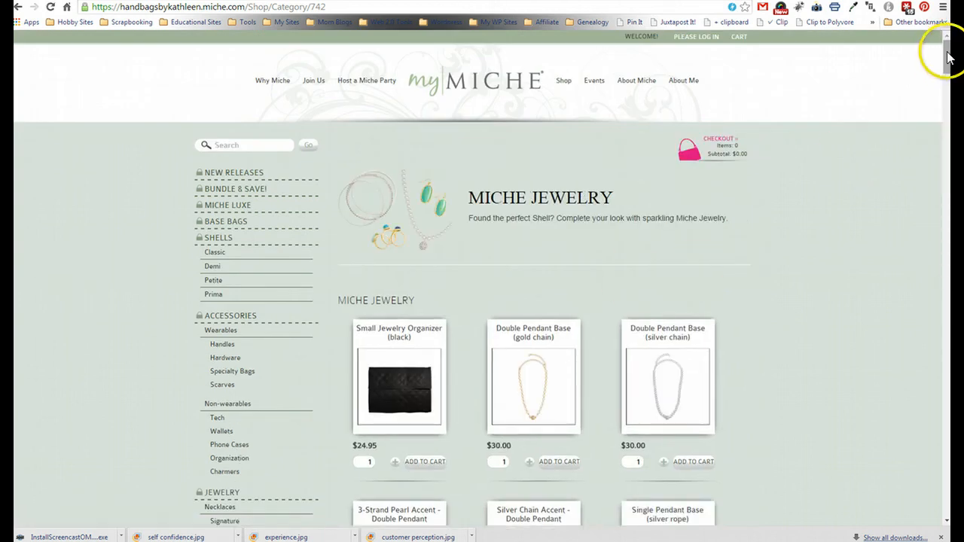
{"action": "mouse_move", "coordinate": [948, 52]}
{"action": "left_mouse_down"}
{"action": "mouse_move", "coordinate": [945, 215]}
{"action": "mouse_move", "coordinate": [941, 38]}
{"action": "left_mouse_up"}
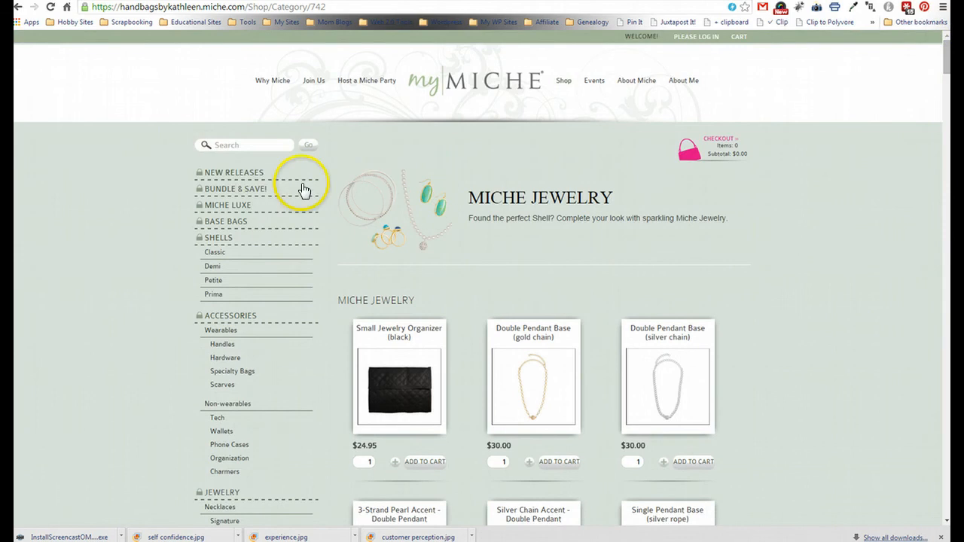
{"action": "left_click", "coordinate": [242, 179]}
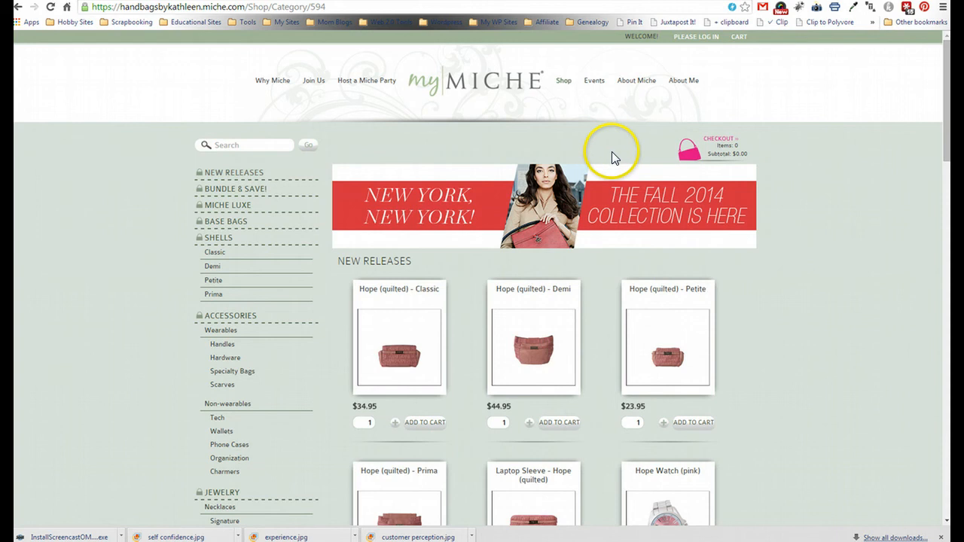
{"action": "left_click_drag", "start_coordinate": [945, 70], "coordinate": [934, 51]}
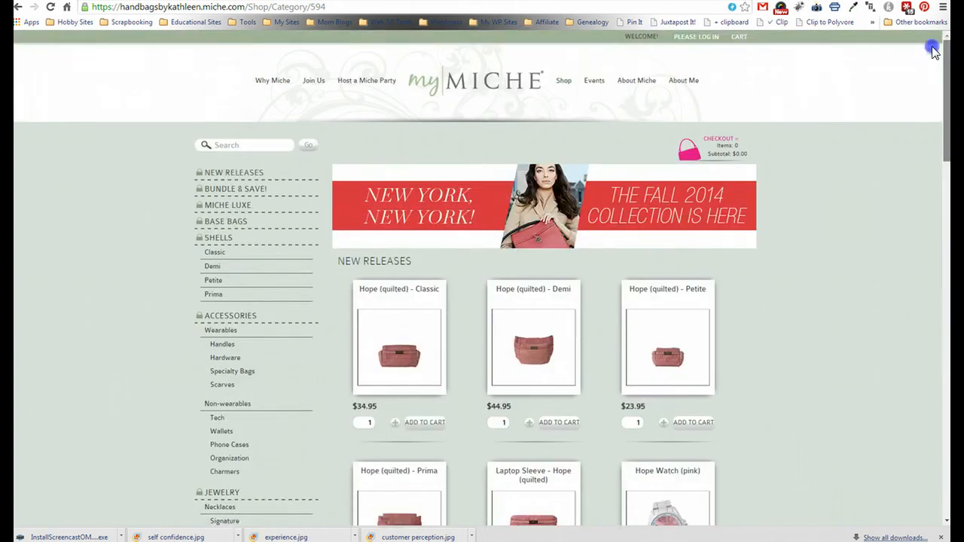
- Link the Add Sparkle image to the New Releases page address and save the block
{"action": "left_click", "coordinate": [578, 7]}
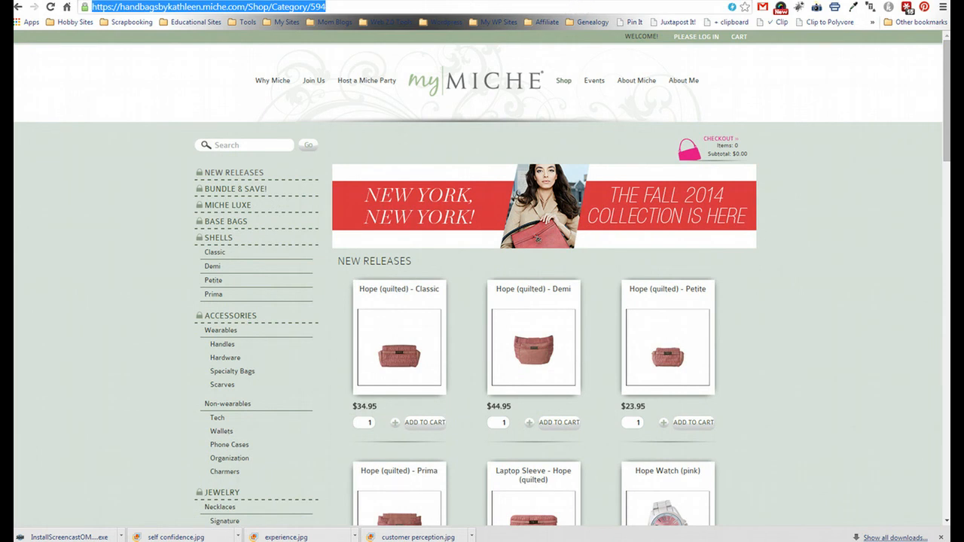
{"action": "left_click", "coordinate": [339, 1]}
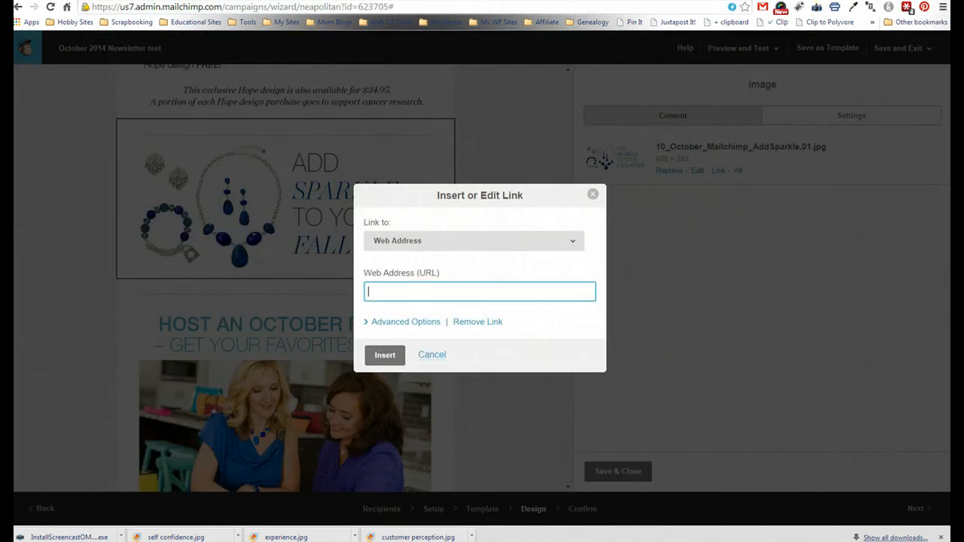
{"action": "right_click", "coordinate": [429, 292]}
{"action": "key", "text": "ctrl+v"}
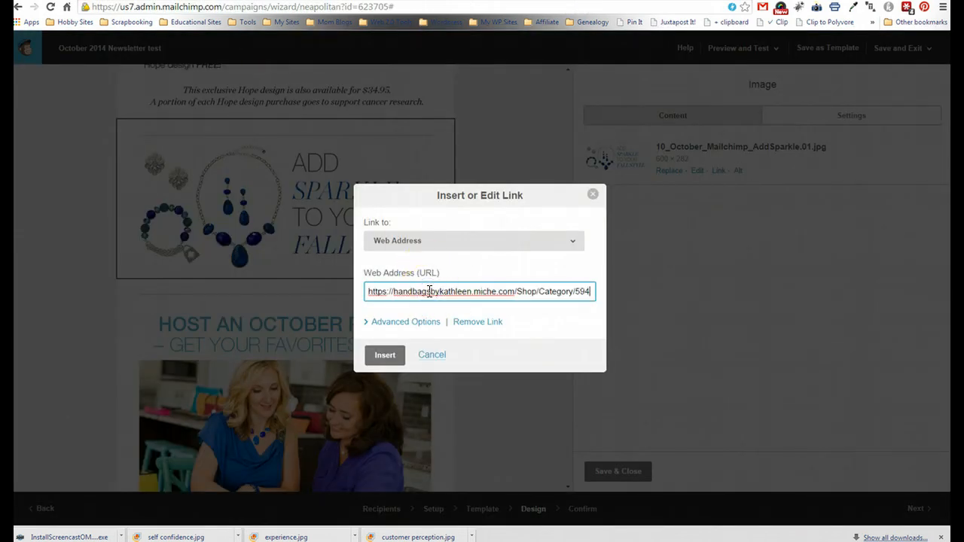
{"action": "left_click", "coordinate": [387, 354]}
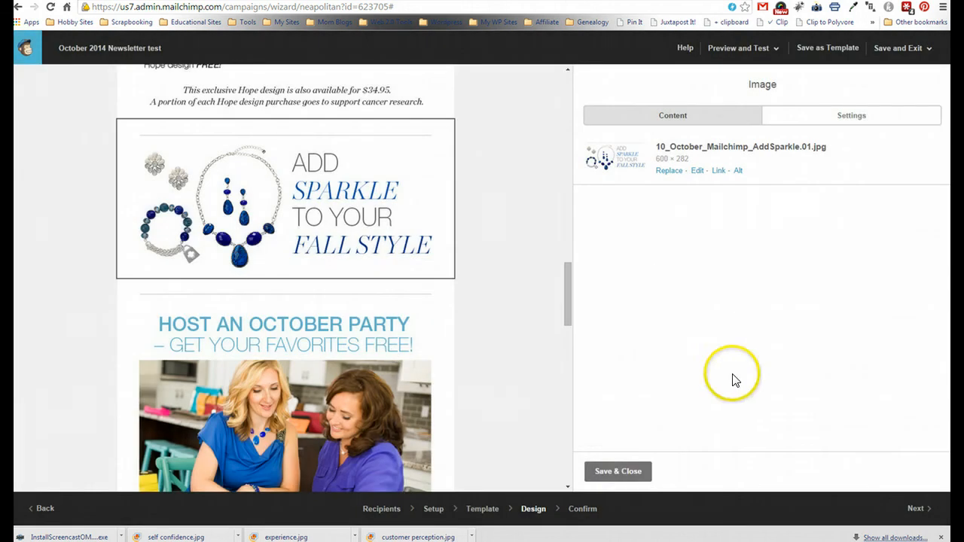
{"action": "left_click", "coordinate": [613, 472]}
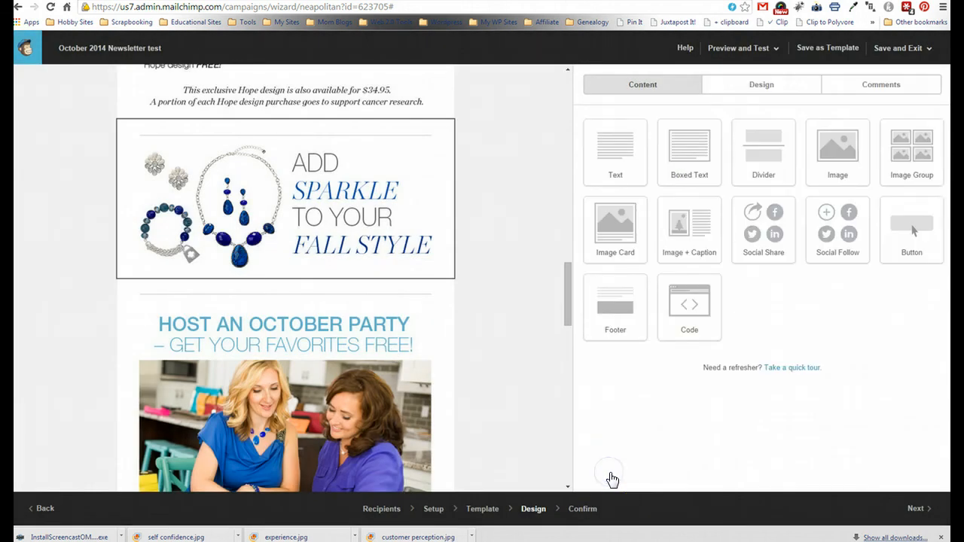
- Open the Host an October Party image's link dialog and pull up the 'What is a Miche Party?' page
{"action": "left_click_drag", "start_coordinate": [566, 271], "coordinate": [566, 306]}
{"action": "mouse_move", "coordinate": [394, 71]}
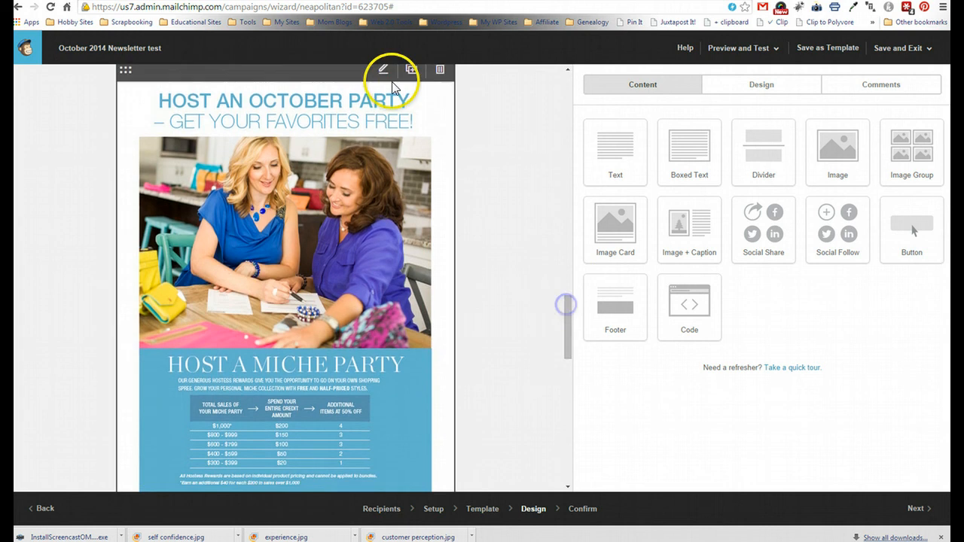
{"action": "left_click", "coordinate": [383, 72]}
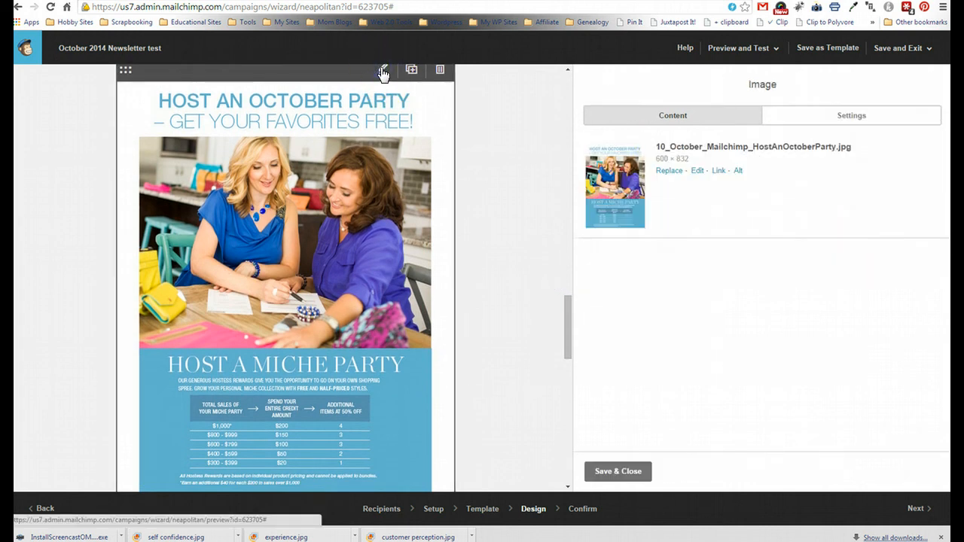
{"action": "left_click", "coordinate": [718, 171]}
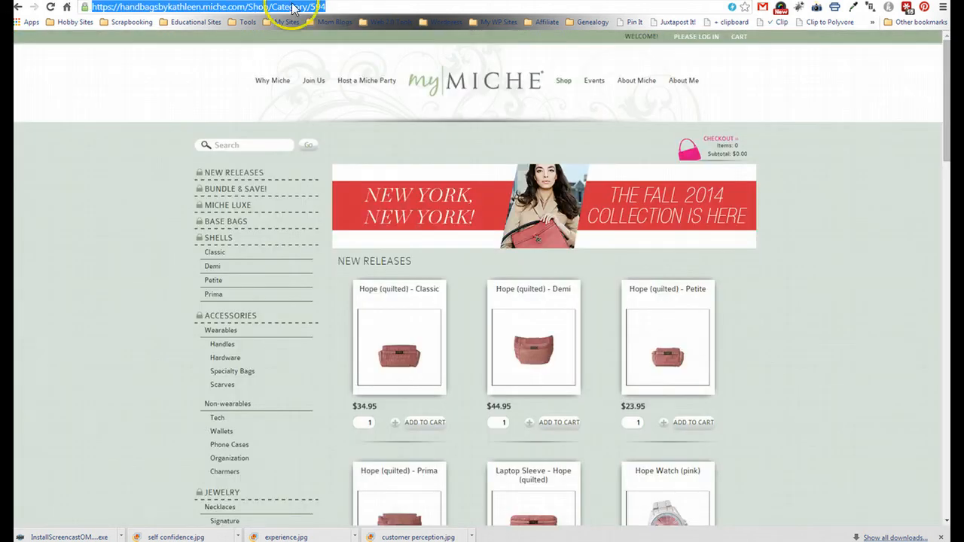
{"action": "mouse_move", "coordinate": [363, 84]}
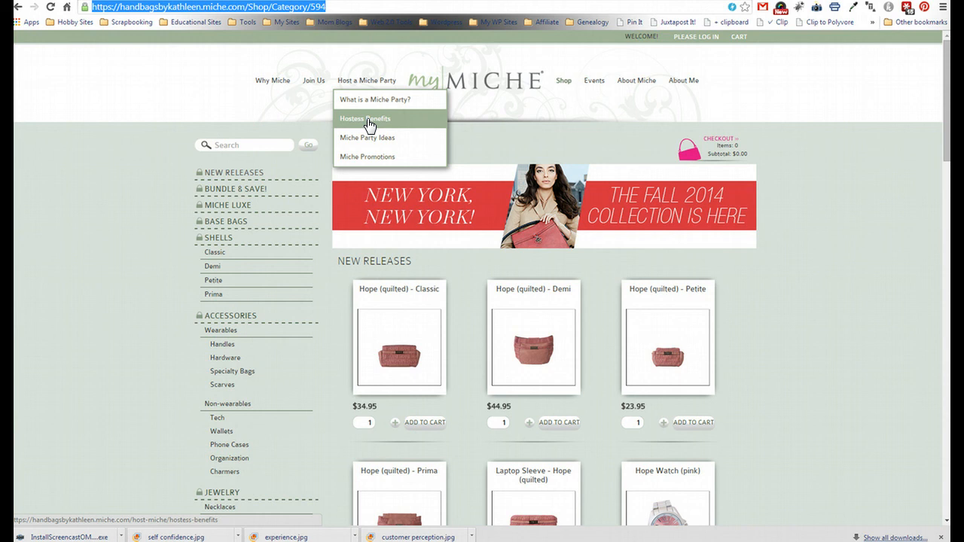
{"action": "left_click", "coordinate": [364, 103]}
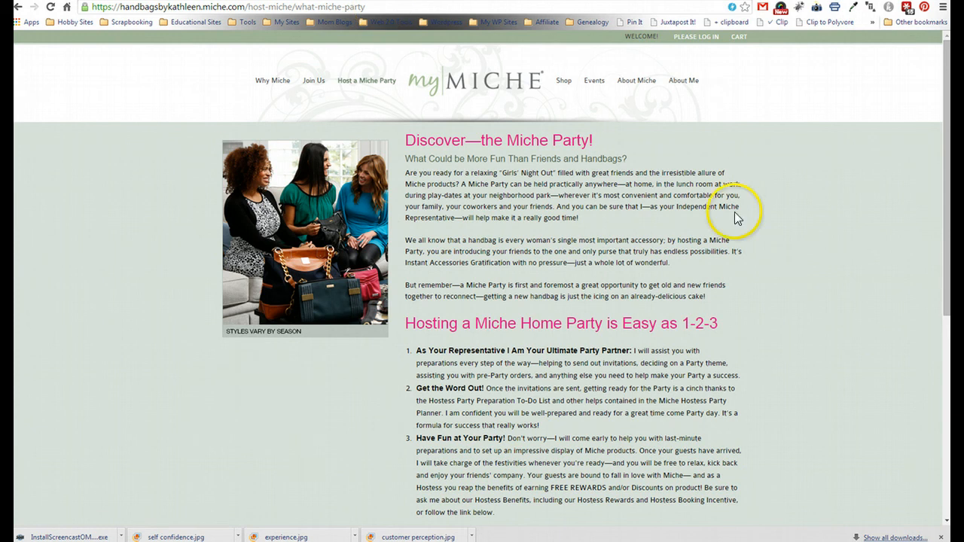
- Link the Host an October Party image to the representative's email with subject 'I want more info on hosting a Miche Party!'
{"action": "left_click", "coordinate": [362, 0]}
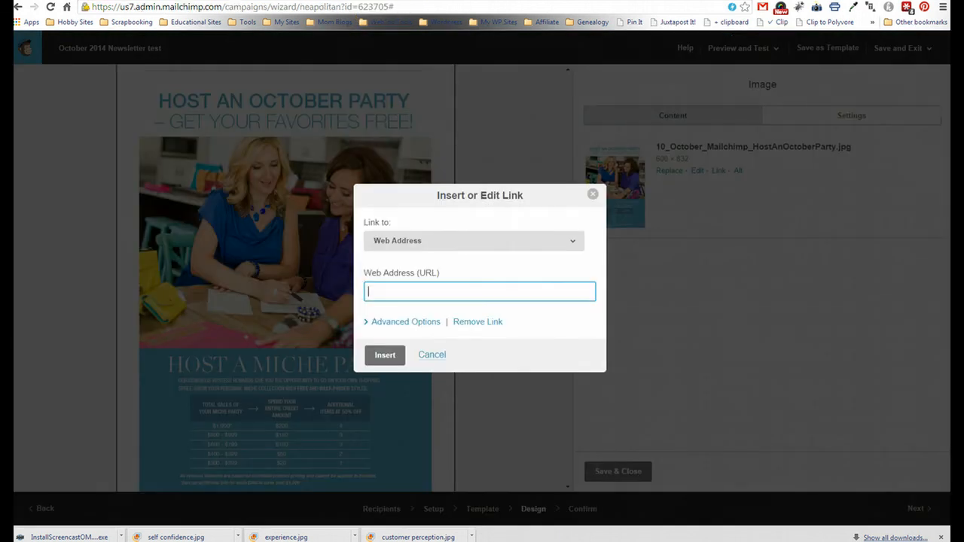
{"action": "left_click", "coordinate": [574, 242]}
{"action": "left_click", "coordinate": [519, 295]}
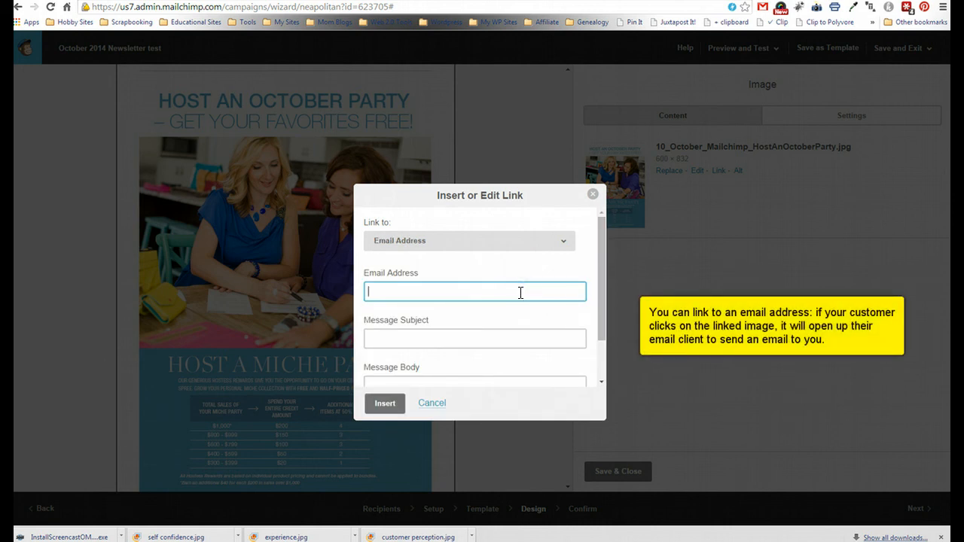
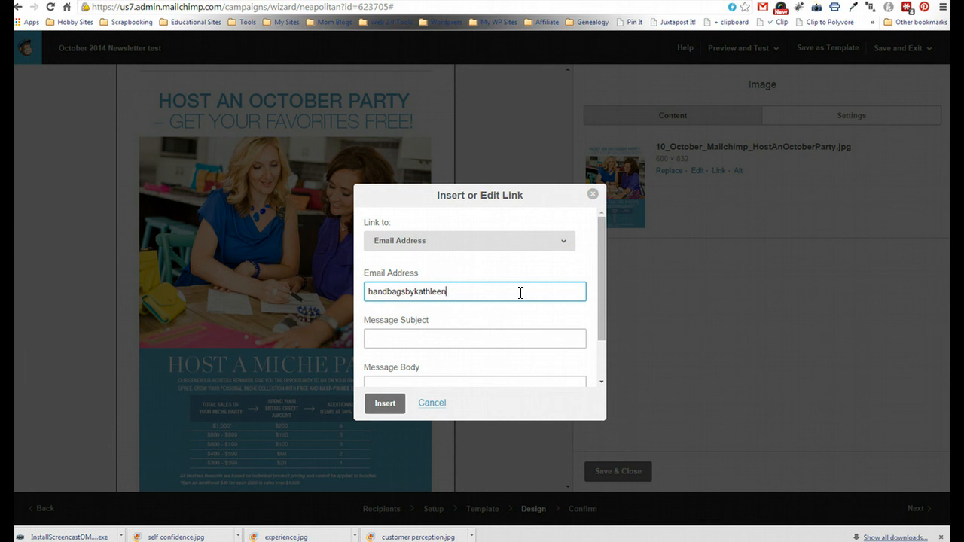
{"action": "key", "text": "Tab"}
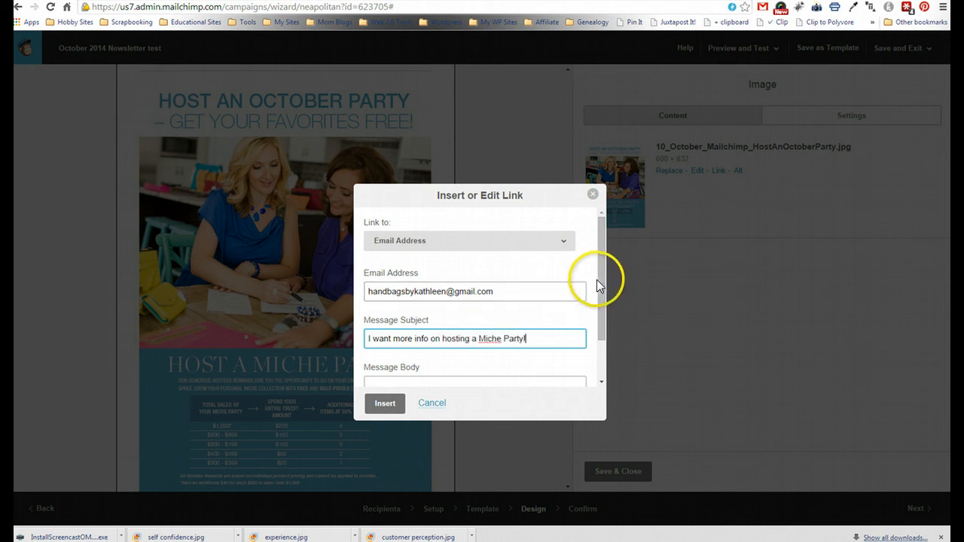
{"action": "mouse_move", "coordinate": [601, 279]}
{"action": "left_mouse_down"}
{"action": "mouse_move", "coordinate": [603, 362]}
{"action": "mouse_move", "coordinate": [602, 276]}
{"action": "mouse_move", "coordinate": [601, 294]}
{"action": "left_mouse_up"}
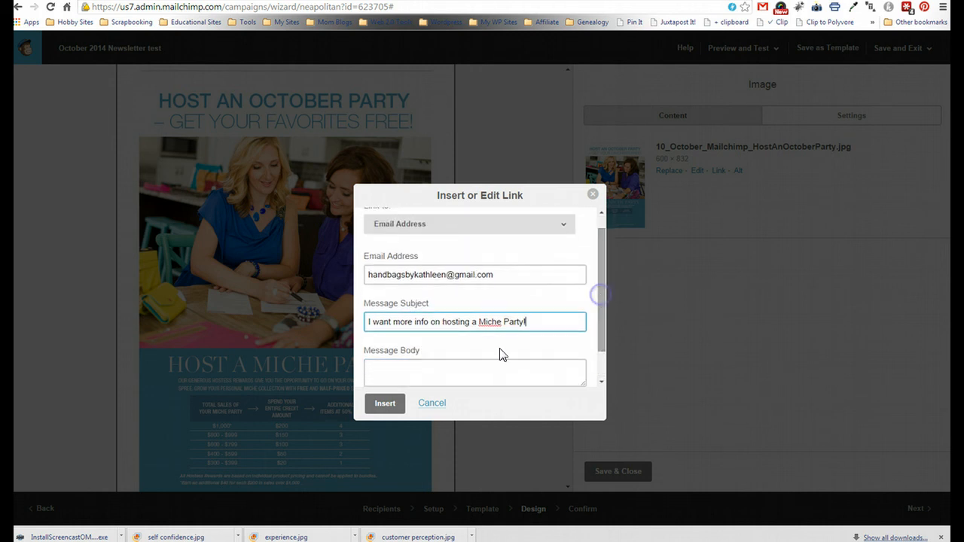
{"action": "left_click", "coordinate": [385, 406]}
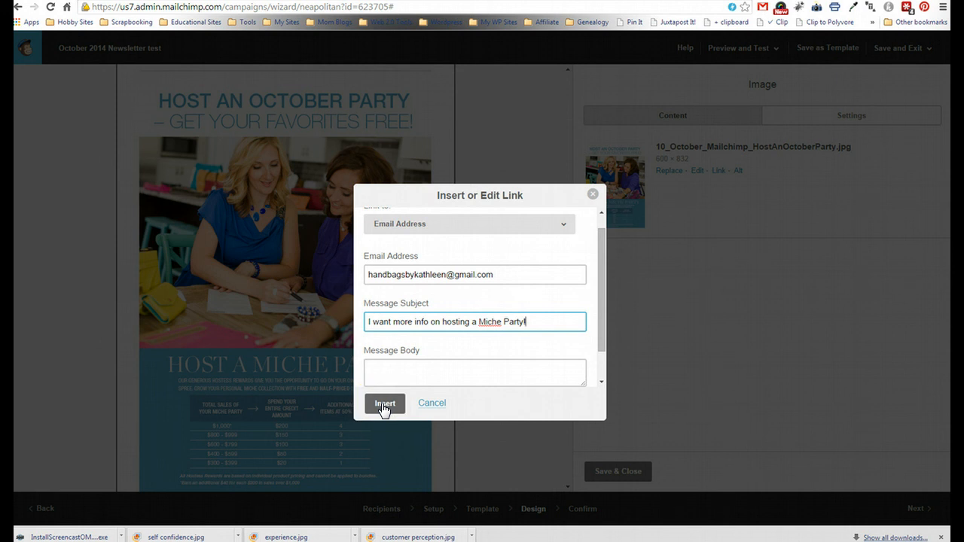
{"action": "left_click", "coordinate": [385, 405]}
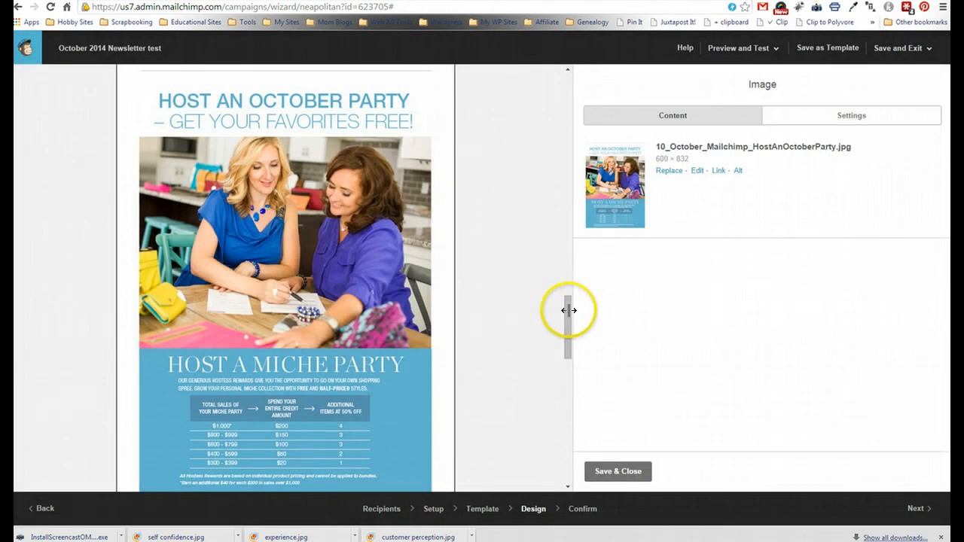
- Save the Host an October Party block and open the Holiday Shopping image's link settings
{"action": "left_click", "coordinate": [621, 472]}
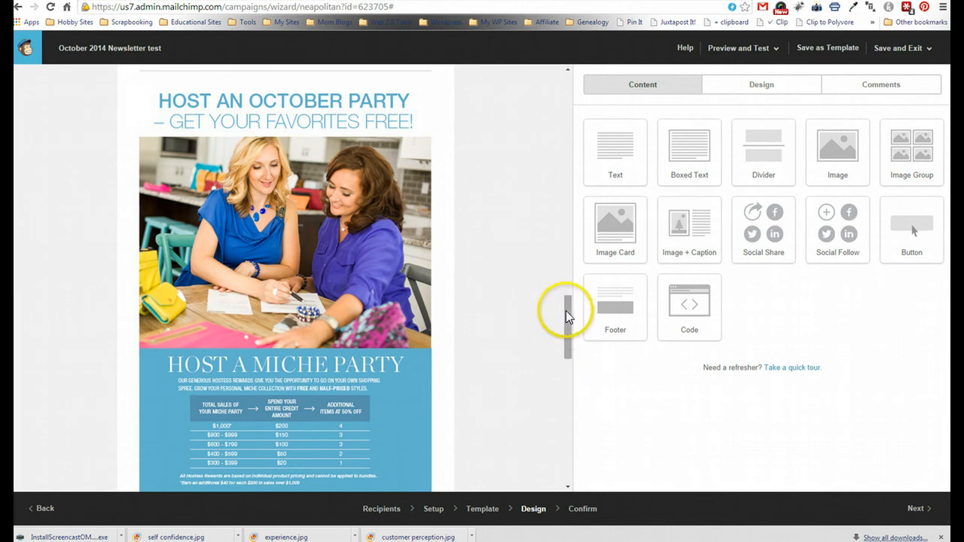
{"action": "left_click_drag", "start_coordinate": [564, 308], "coordinate": [566, 367]}
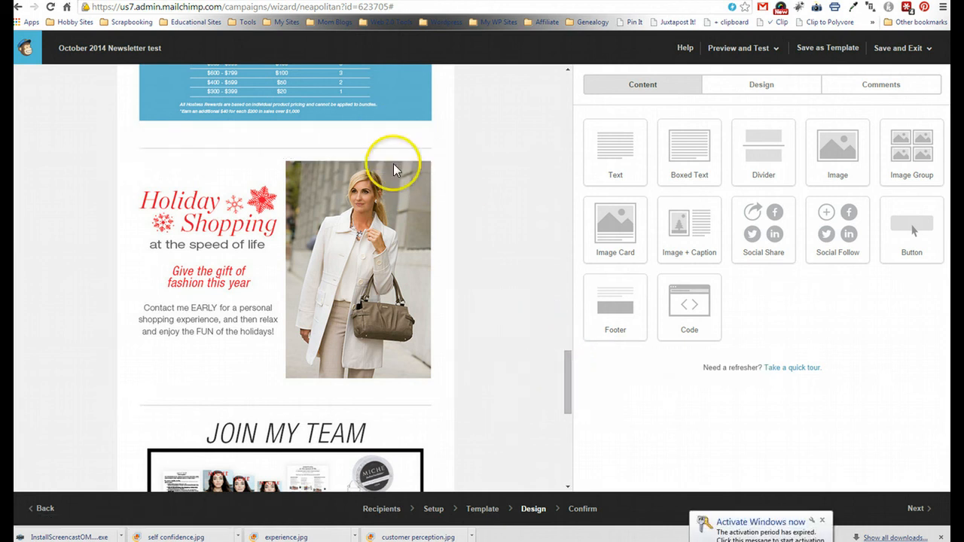
{"action": "mouse_move", "coordinate": [383, 156]}
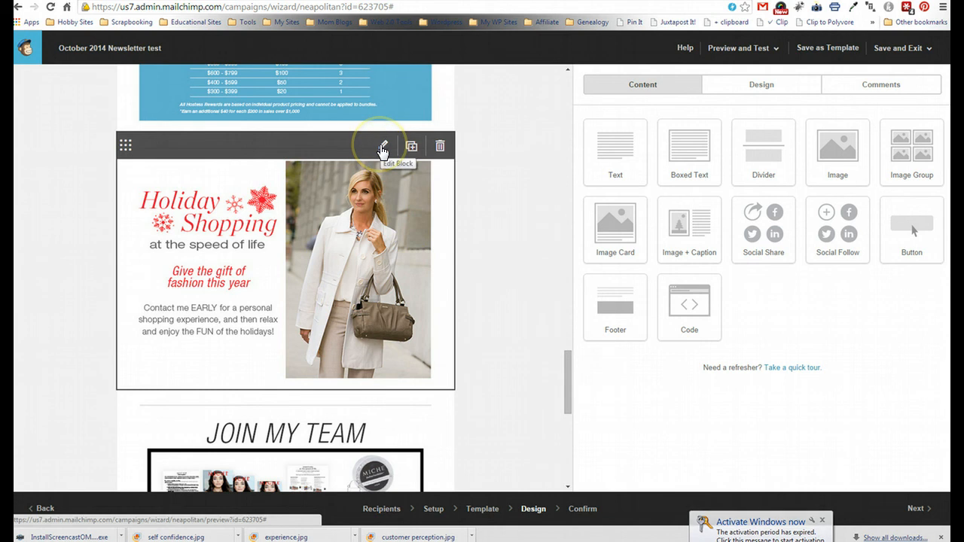
{"action": "left_click", "coordinate": [382, 147]}
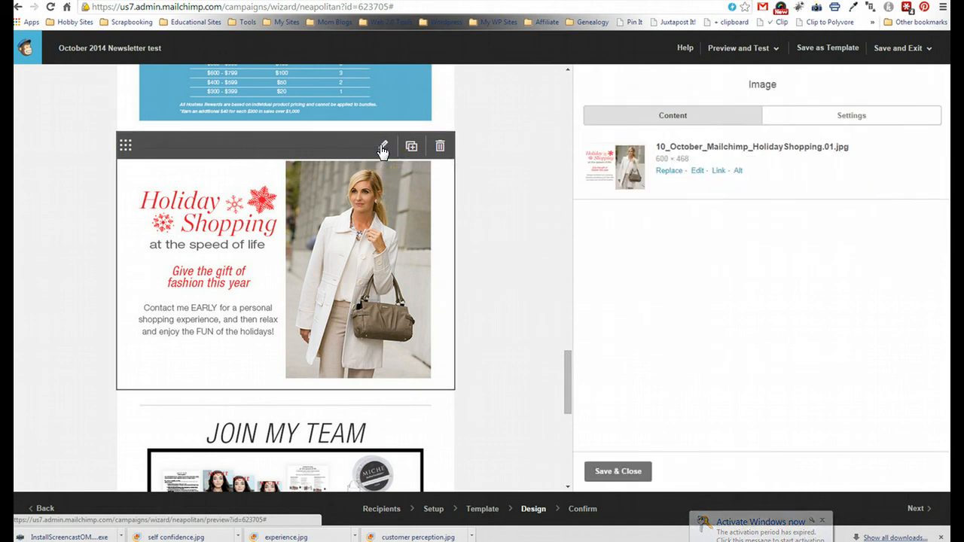
{"action": "left_click", "coordinate": [719, 172]}
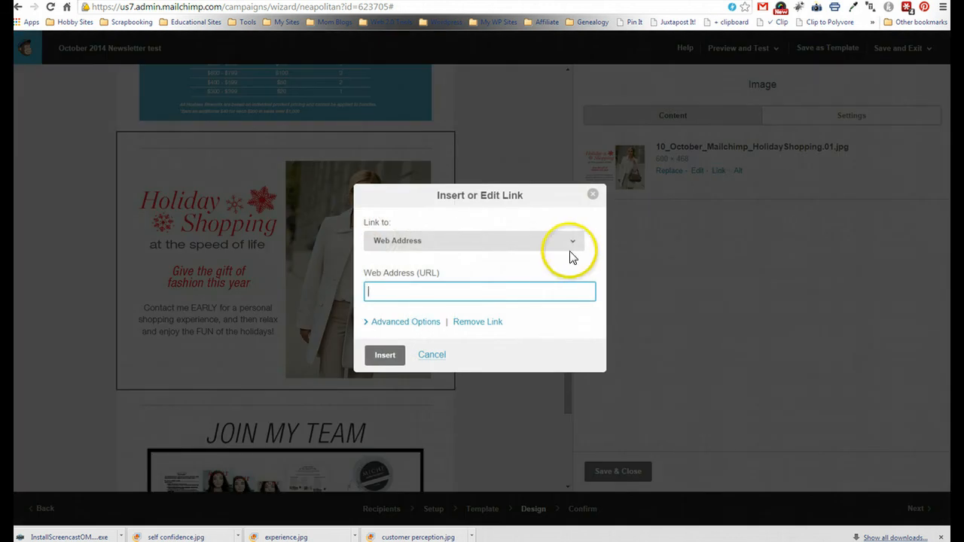
- Link the Holiday Shopping image to the representative's email with a subject beginning 'I want to Shop Mich'
{"action": "left_click", "coordinate": [576, 242]}
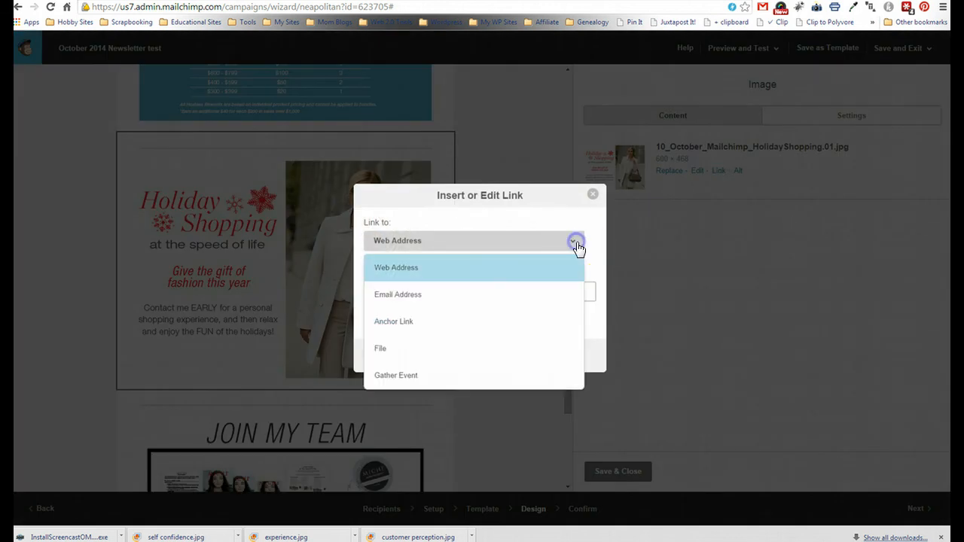
{"action": "left_click", "coordinate": [538, 296]}
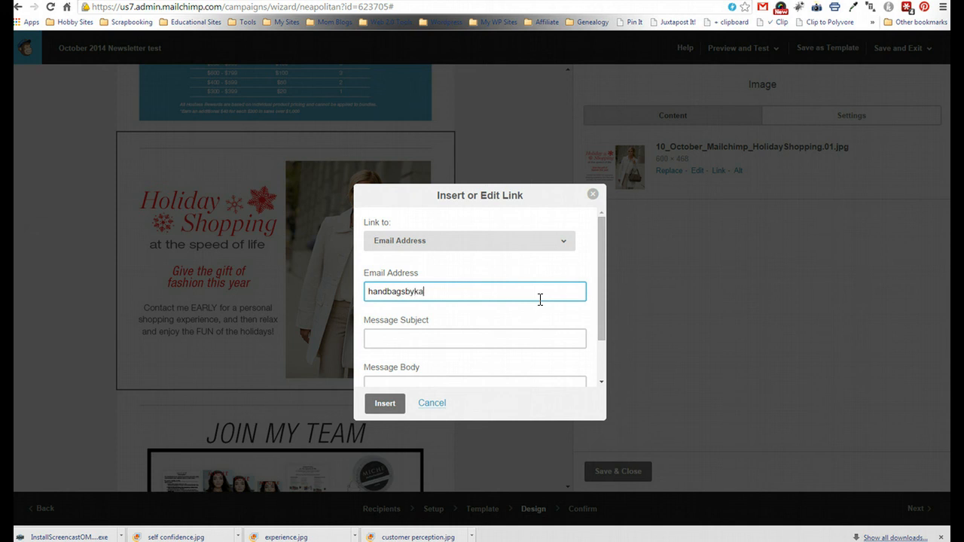
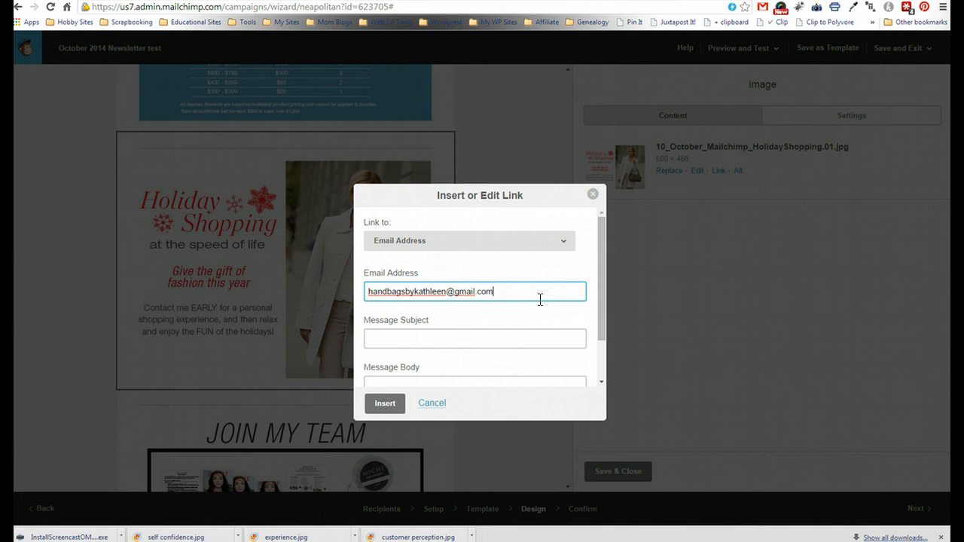
{"action": "key", "text": "Tab"}
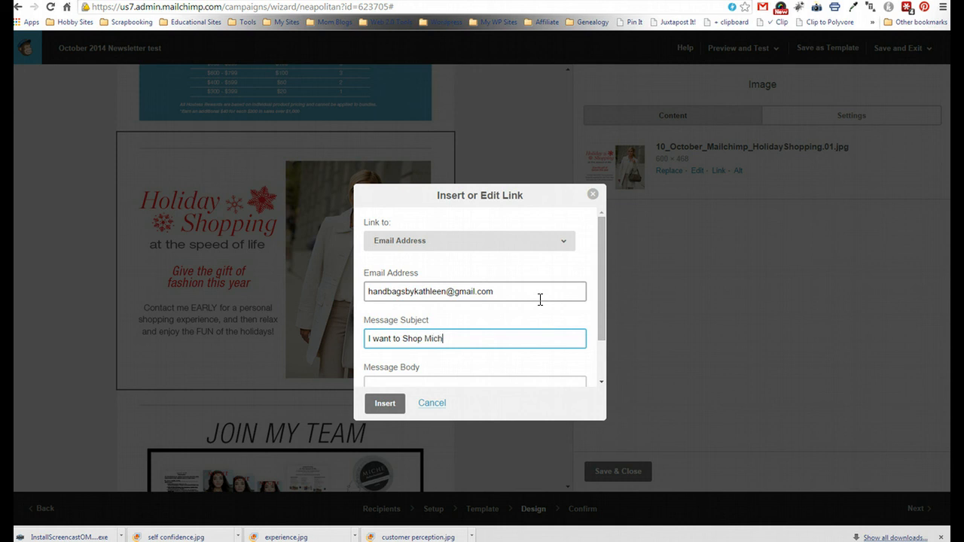
{"action": "left_click", "coordinate": [385, 403]}
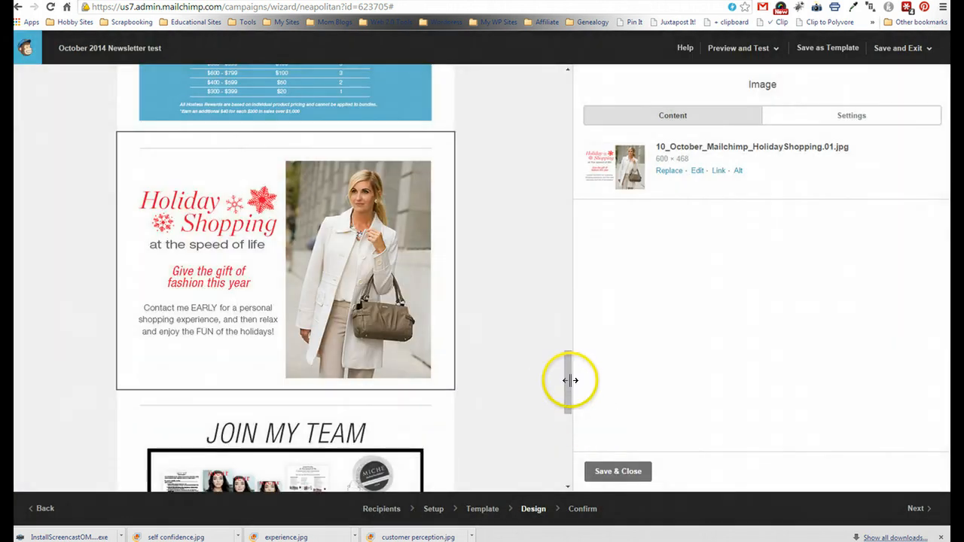
{"action": "left_click_drag", "start_coordinate": [571, 379], "coordinate": [562, 299]}
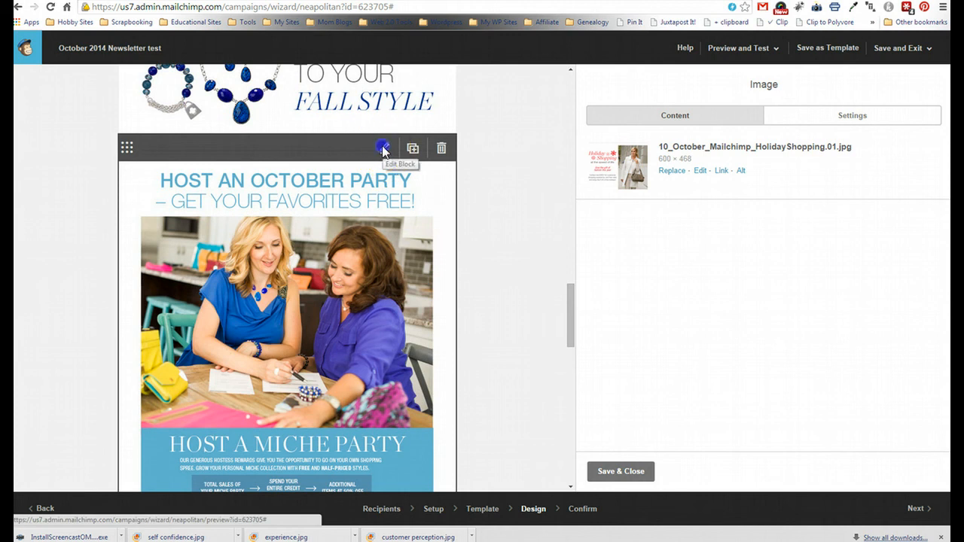
- Switch the Host an October Party image's link type from email to web address
{"action": "left_click", "coordinate": [384, 149]}
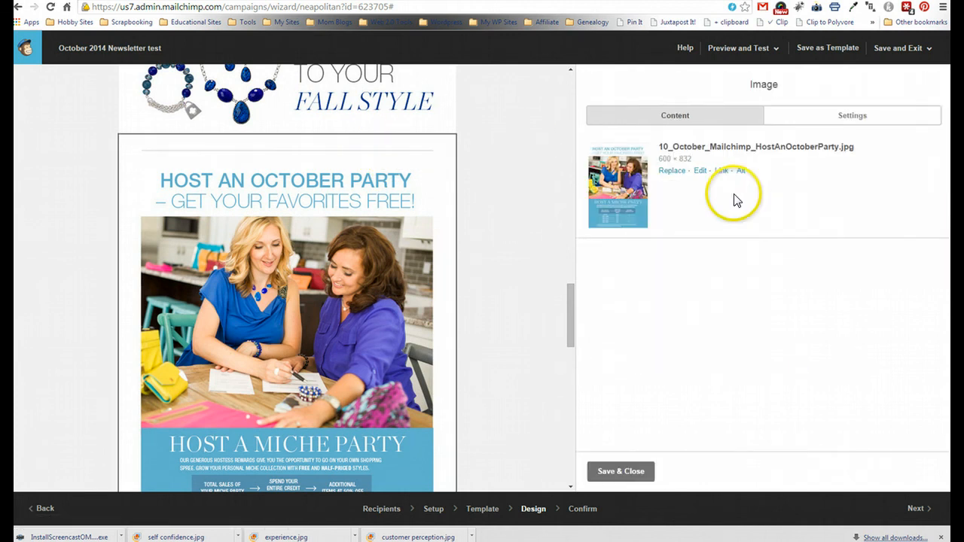
{"action": "left_click", "coordinate": [721, 171]}
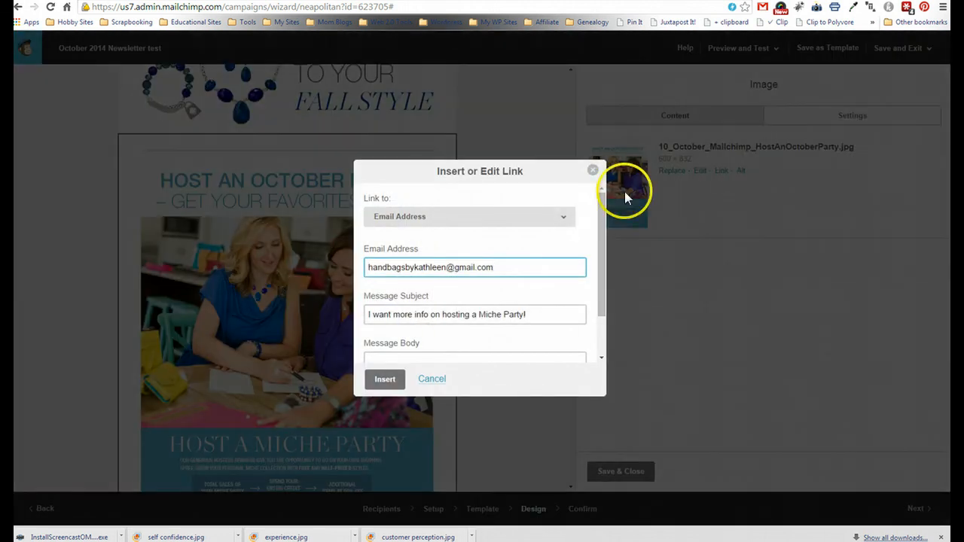
{"action": "left_click", "coordinate": [565, 225]}
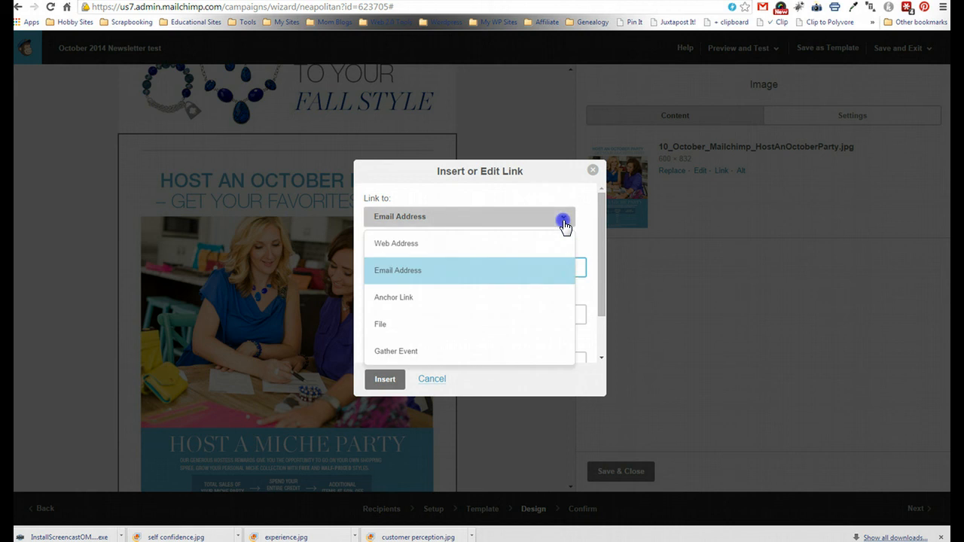
{"action": "left_click", "coordinate": [522, 244]}
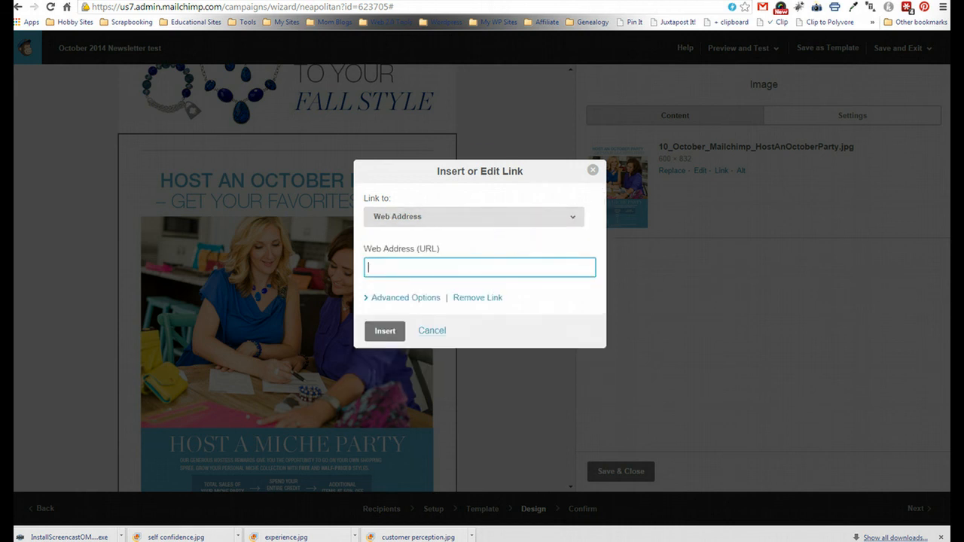
- Paste the What is a Miche Party page address as the image link and save the block
{"action": "left_click", "coordinate": [327, 0]}
{"action": "mouse_move", "coordinate": [372, 83]}
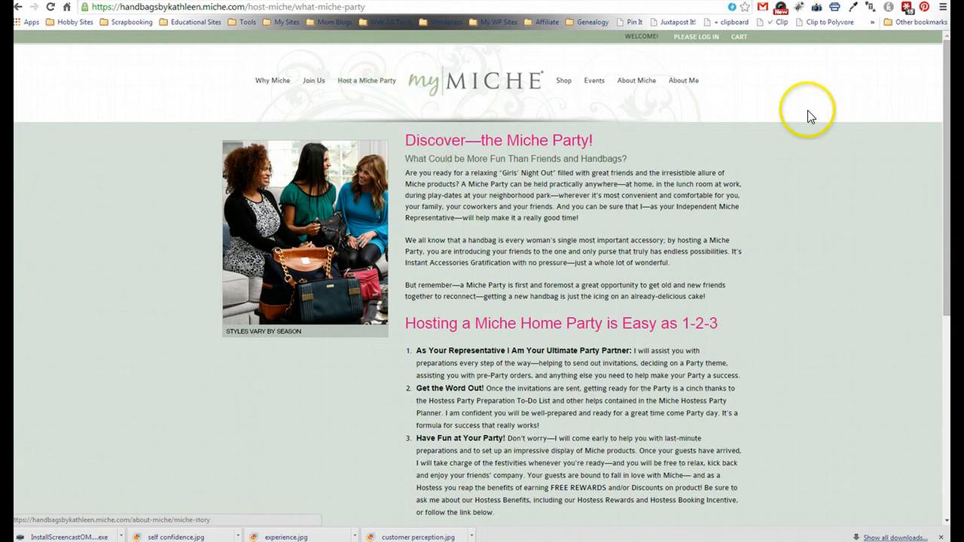
{"action": "left_click", "coordinate": [354, 9]}
{"action": "key", "text": "ctrl+c"}
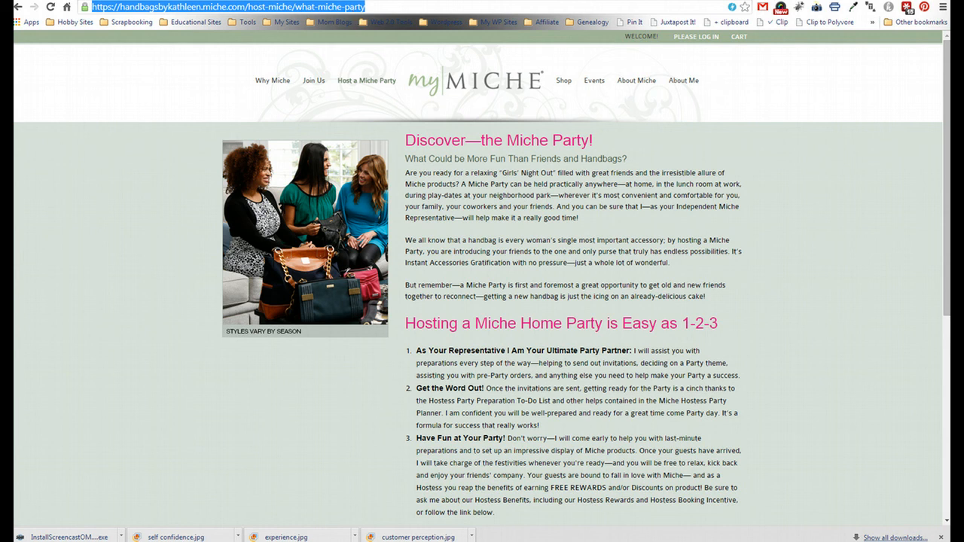
{"action": "left_click", "coordinate": [151, 0]}
{"action": "key", "text": "ctrl+v"}
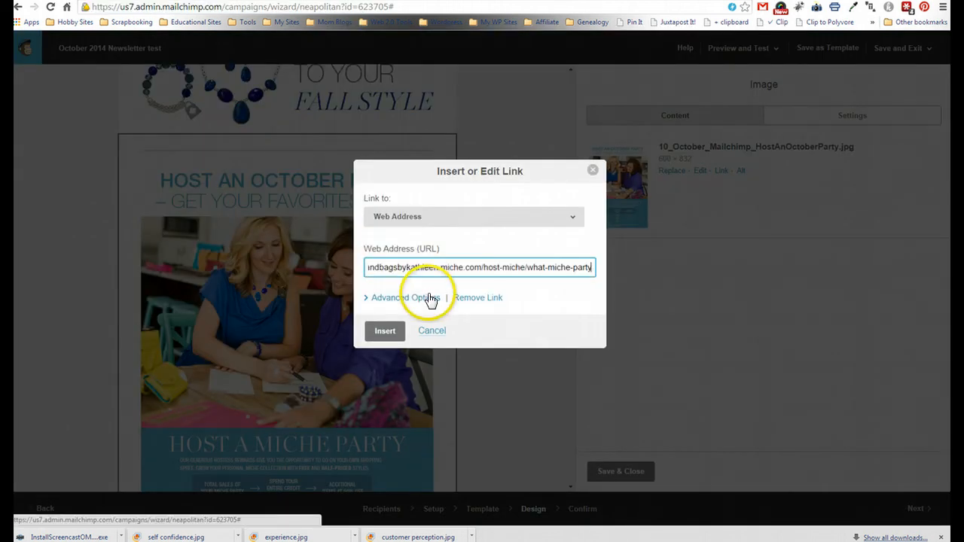
{"action": "left_click", "coordinate": [388, 331]}
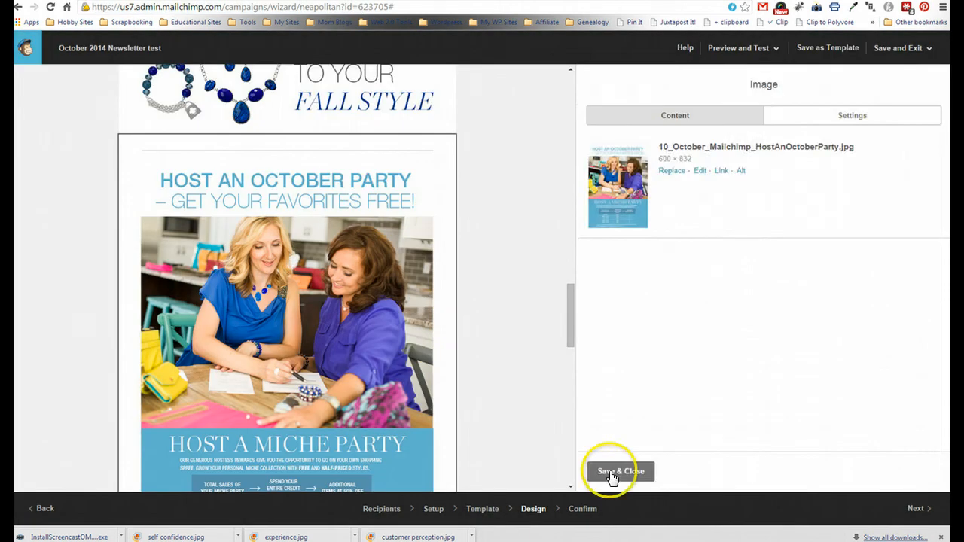
{"action": "left_click", "coordinate": [614, 471]}
{"action": "left_click", "coordinate": [565, 303]}
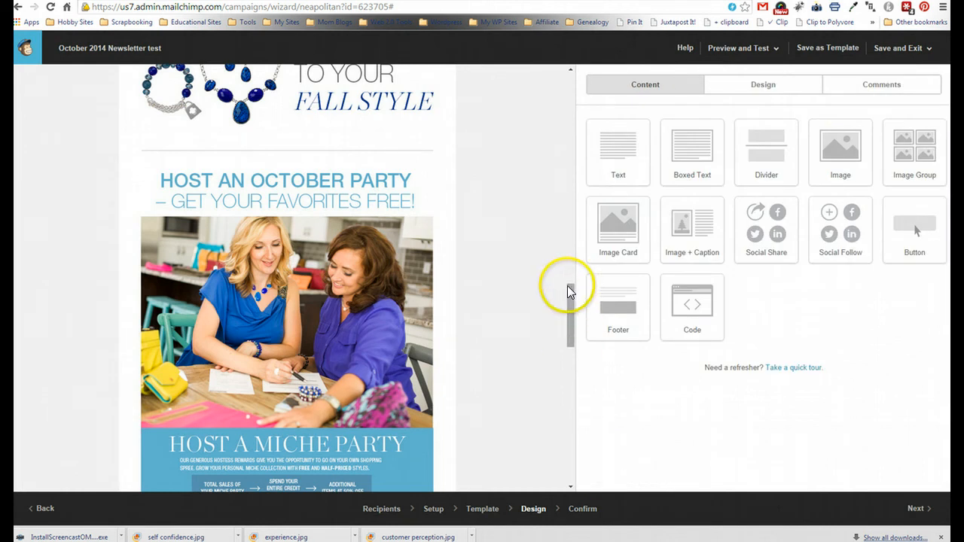
- Return to the campaign editor and open the JOIN MY TEAM image's link settings
{"action": "left_click_drag", "start_coordinate": [567, 285], "coordinate": [566, 342]}
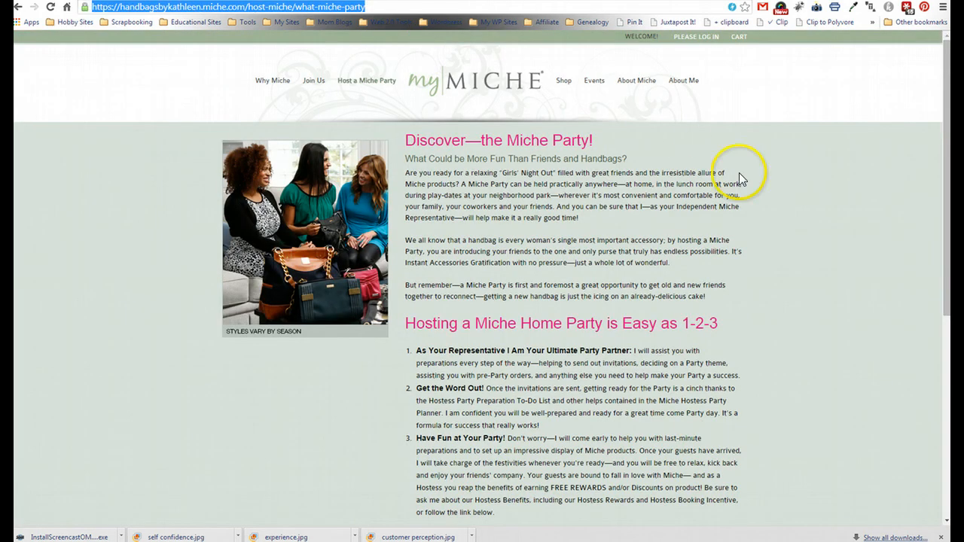
{"action": "left_click_drag", "start_coordinate": [947, 86], "coordinate": [929, 172]}
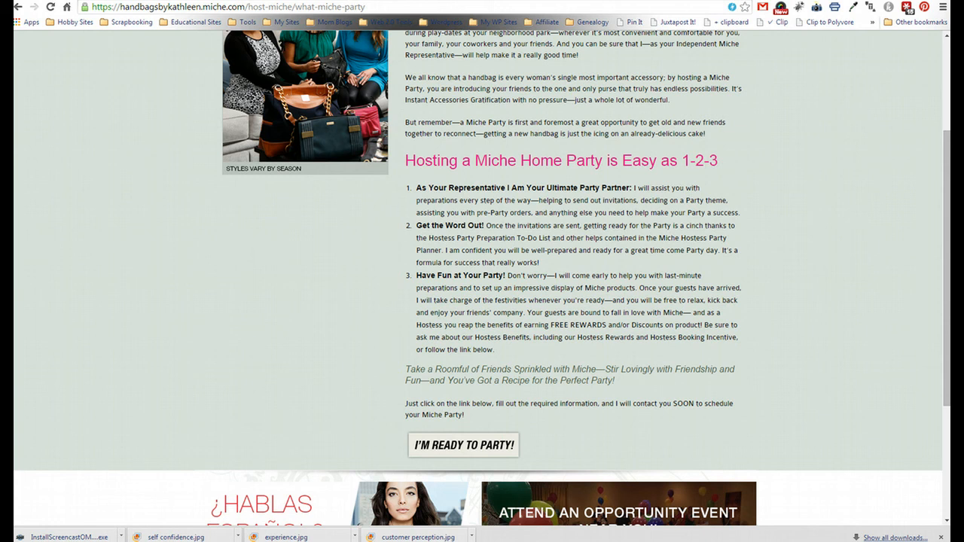
{"action": "left_click", "coordinate": [343, 2]}
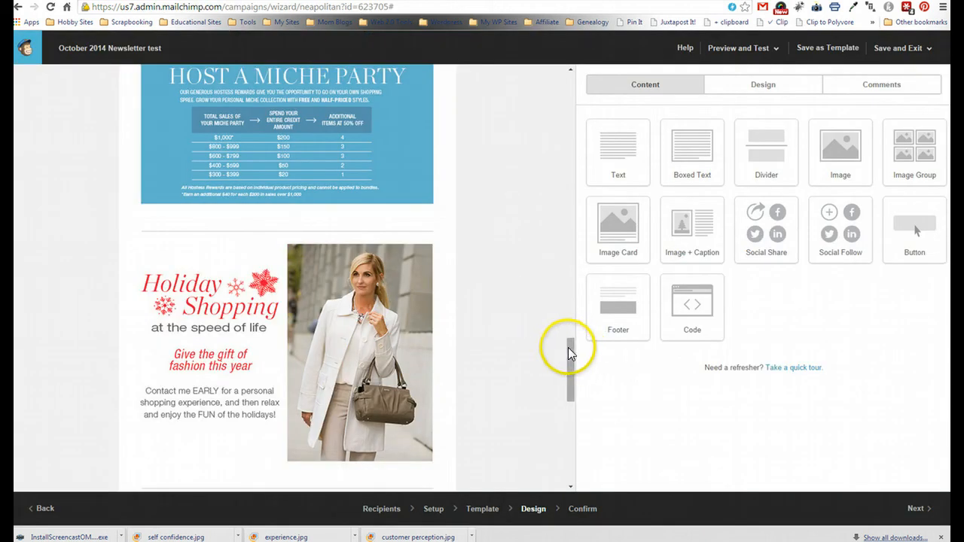
{"action": "left_click_drag", "start_coordinate": [568, 348], "coordinate": [563, 385]}
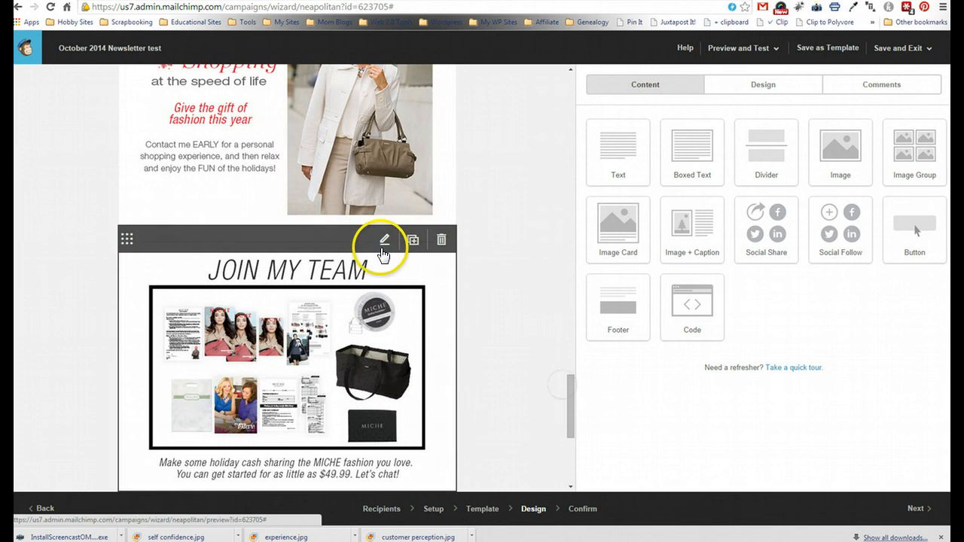
{"action": "left_click", "coordinate": [384, 239]}
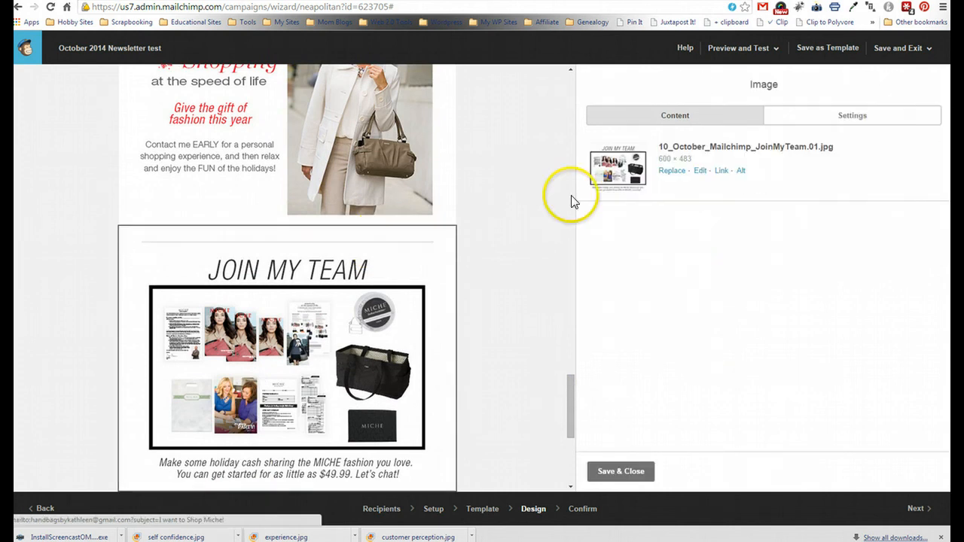
{"action": "left_click", "coordinate": [721, 171]}
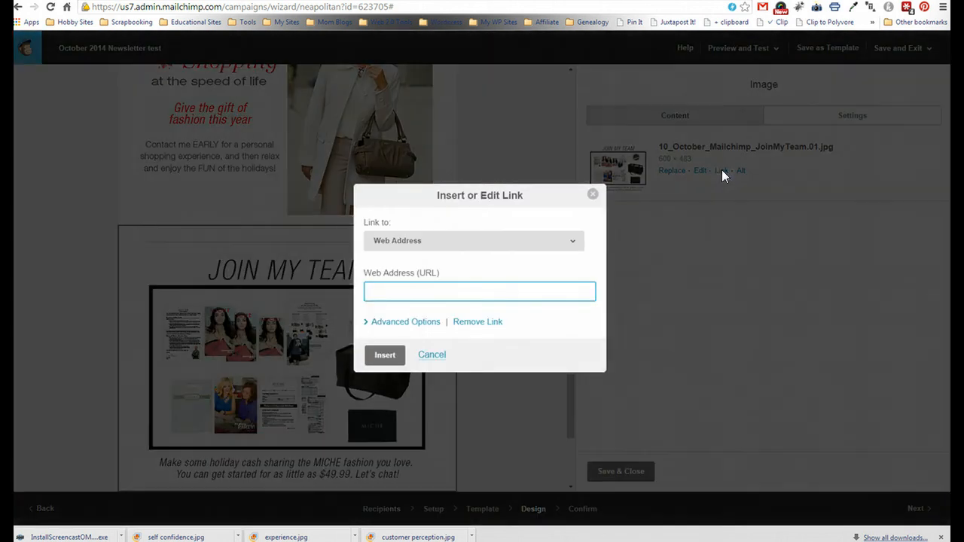
- Link the JOIN MY TEAM image to The Miche LifeStyle page address and save the block
{"action": "left_click", "coordinate": [308, 1]}
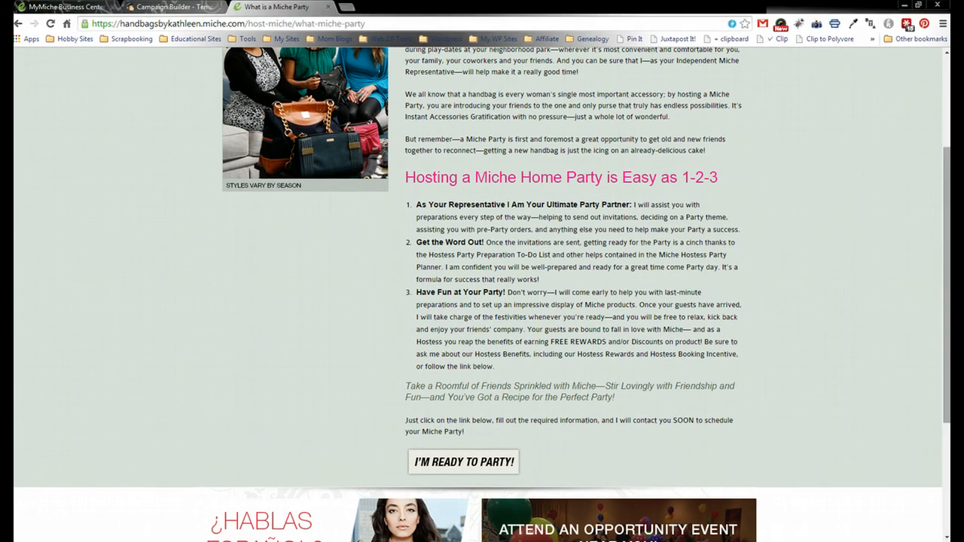
{"action": "left_click_drag", "start_coordinate": [947, 161], "coordinate": [946, 73]}
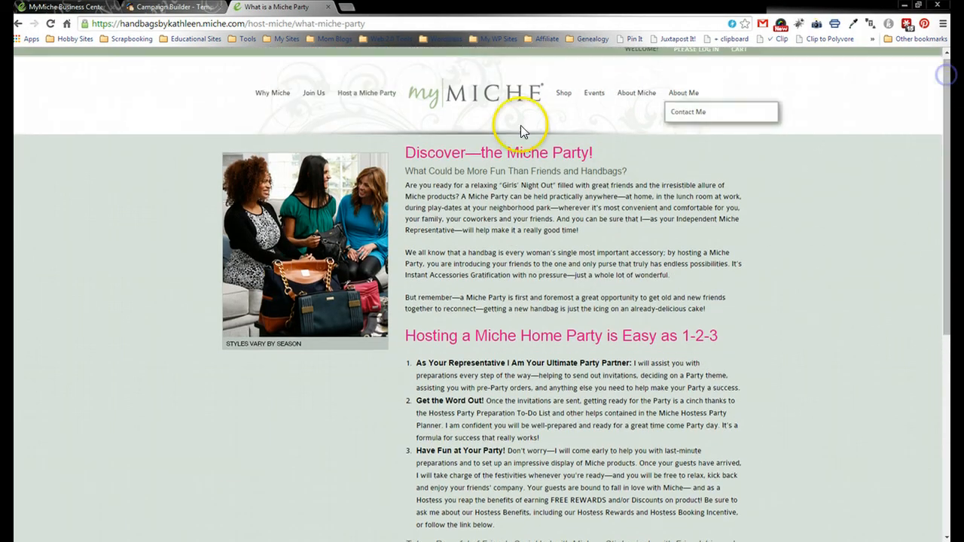
{"action": "mouse_move", "coordinate": [311, 97]}
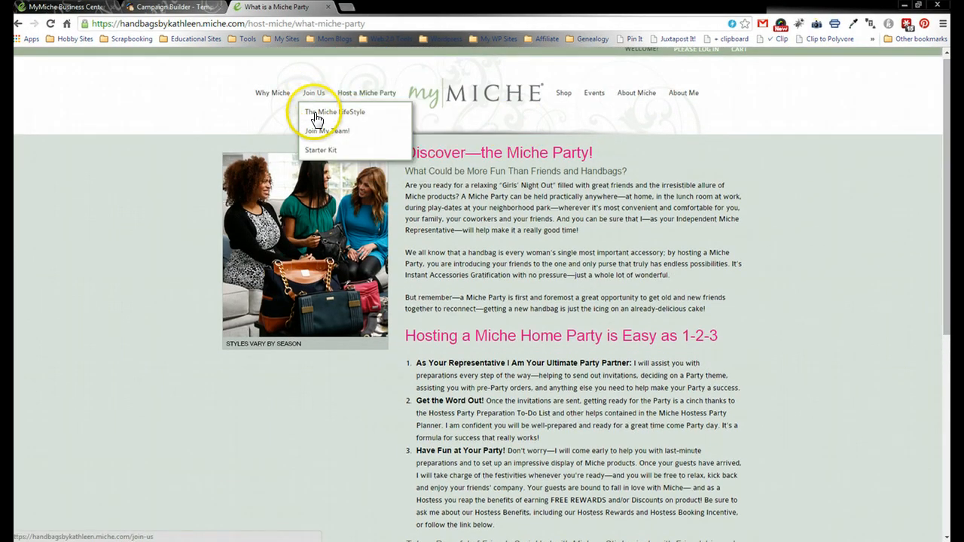
{"action": "left_click", "coordinate": [317, 119]}
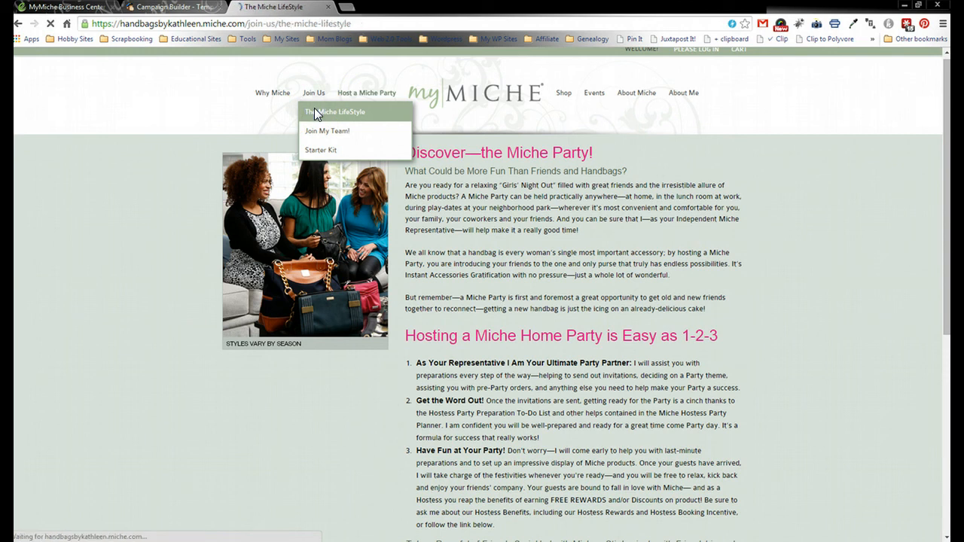
{"action": "left_click", "coordinate": [302, 25]}
{"action": "key", "text": "ctrl+c"}
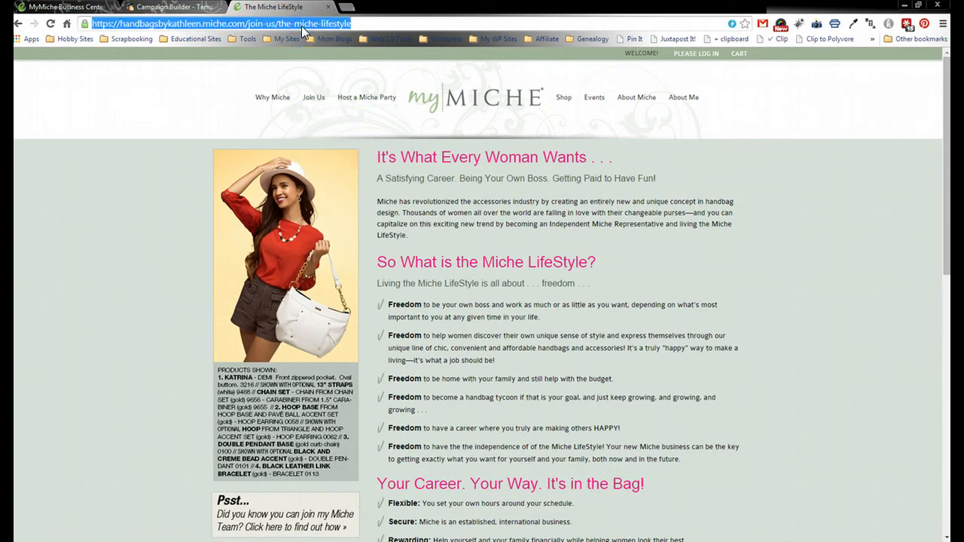
{"action": "left_click", "coordinate": [174, 7]}
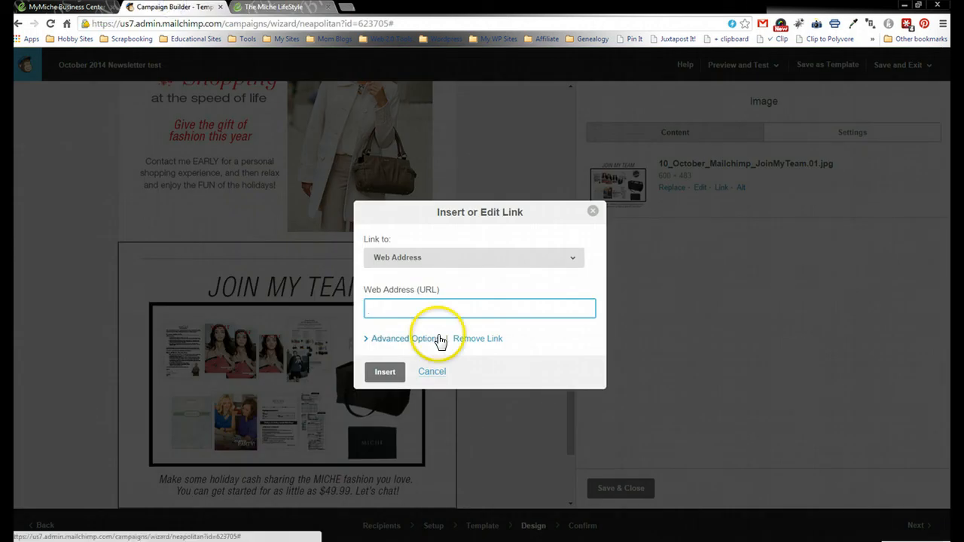
{"action": "key", "text": "ctrl+v"}
{"action": "left_click", "coordinate": [388, 375]}
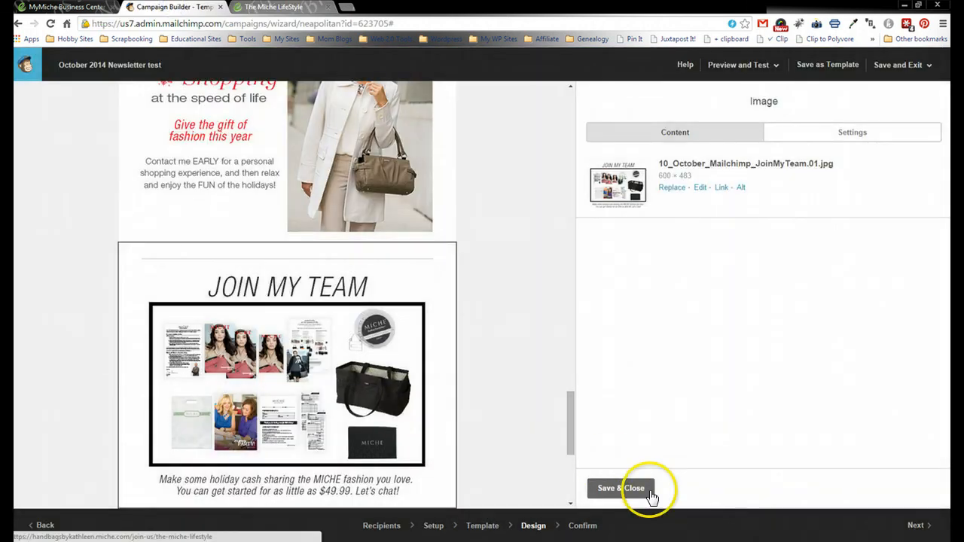
{"action": "left_click", "coordinate": [650, 491]}
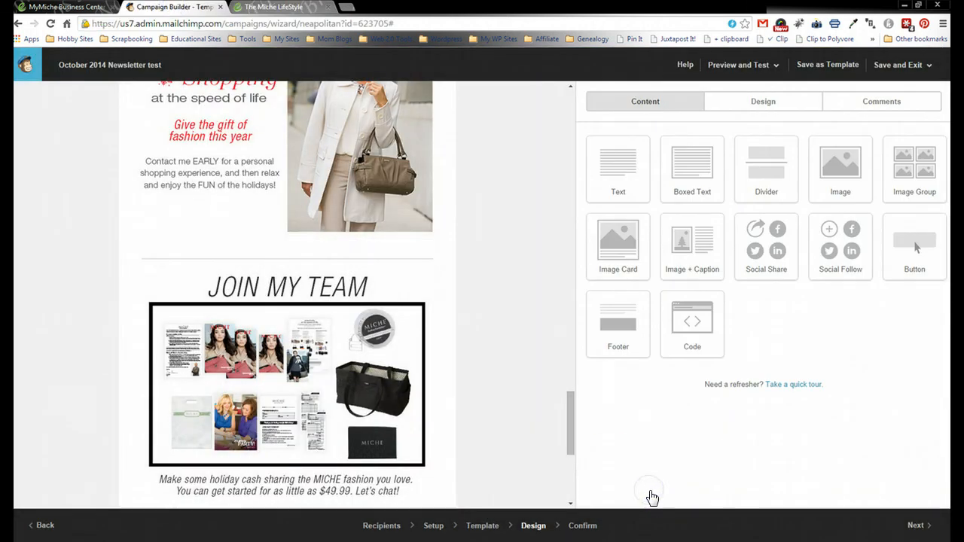
- Replace the placeholder preheader text with 'Fall into style with Miche!' and save the block
{"action": "left_click_drag", "start_coordinate": [569, 403], "coordinate": [560, 85]}
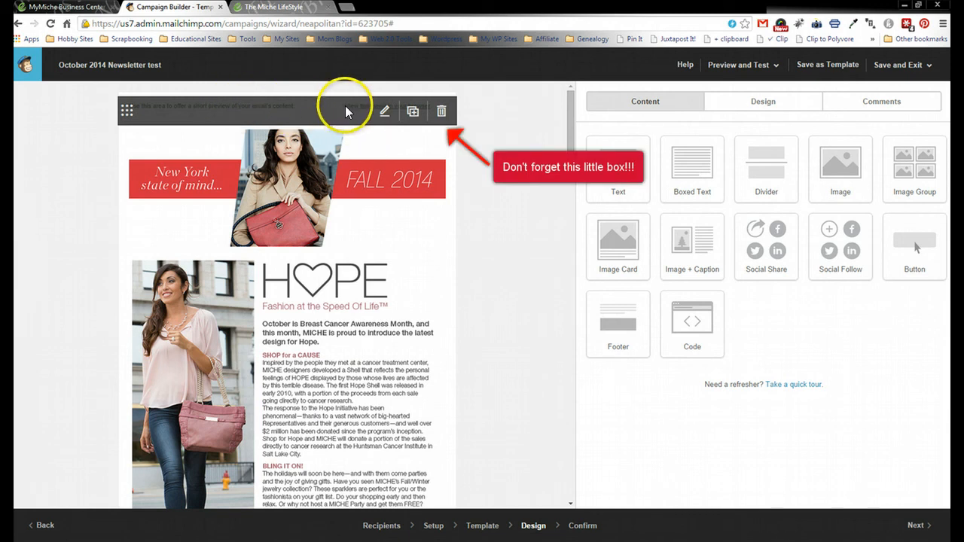
{"action": "left_click", "coordinate": [384, 112]}
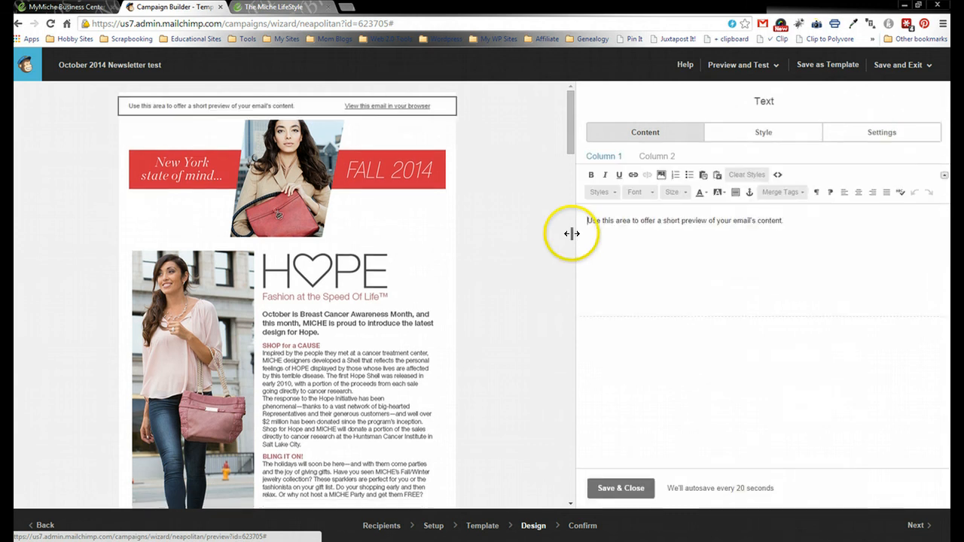
{"action": "key", "text": "ctrl+a"}
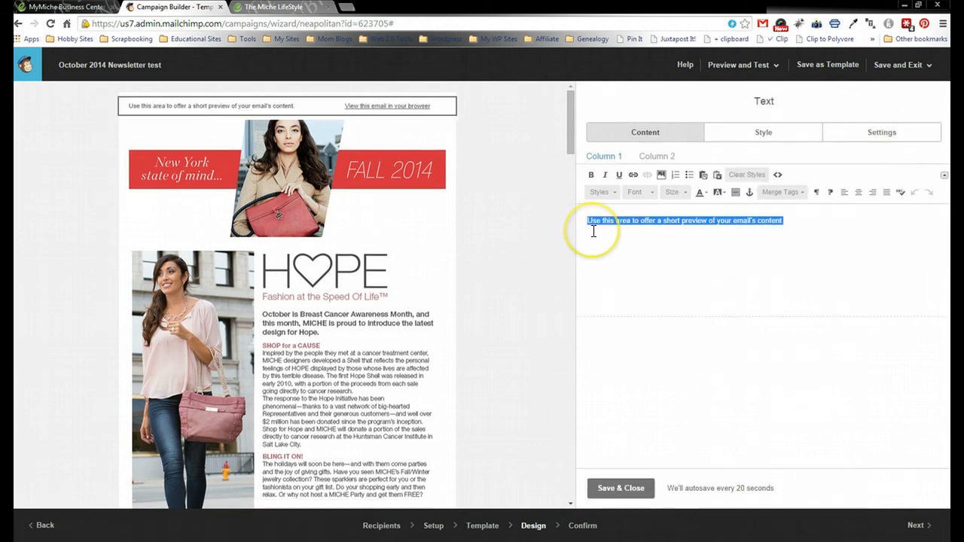
{"action": "key", "text": "BackSpace"}
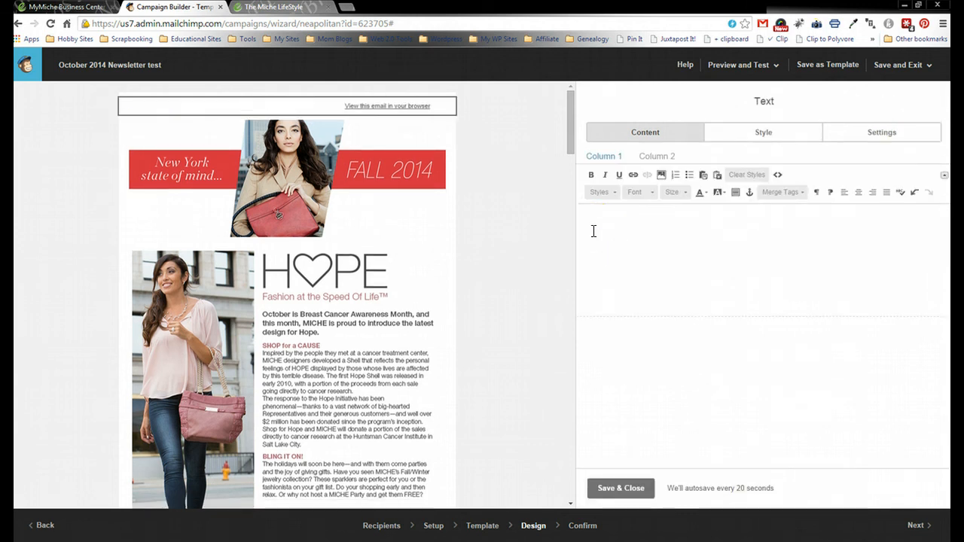
{"action": "type", "text": "Fall in"}
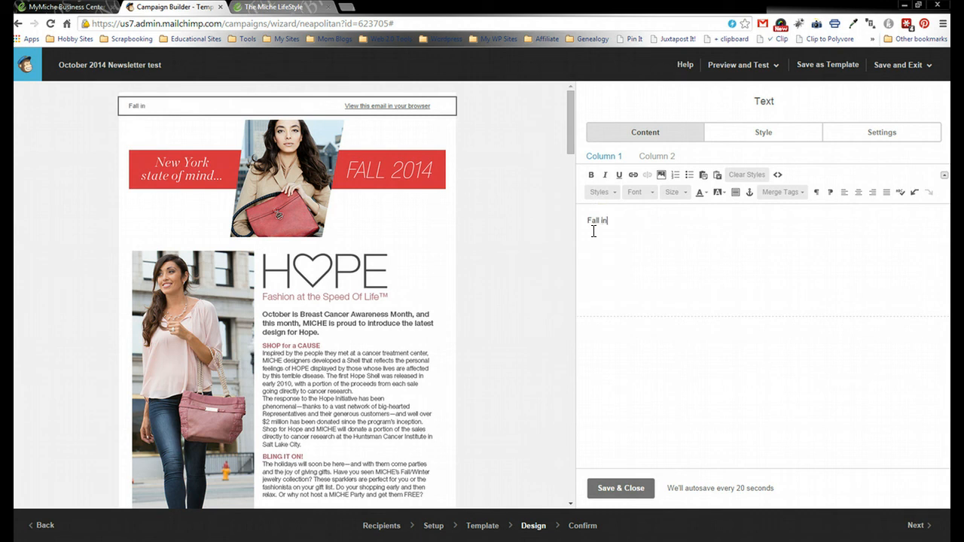
{"action": "type", "text": "to style with Miche!"}
{"action": "left_click", "coordinate": [636, 394]}
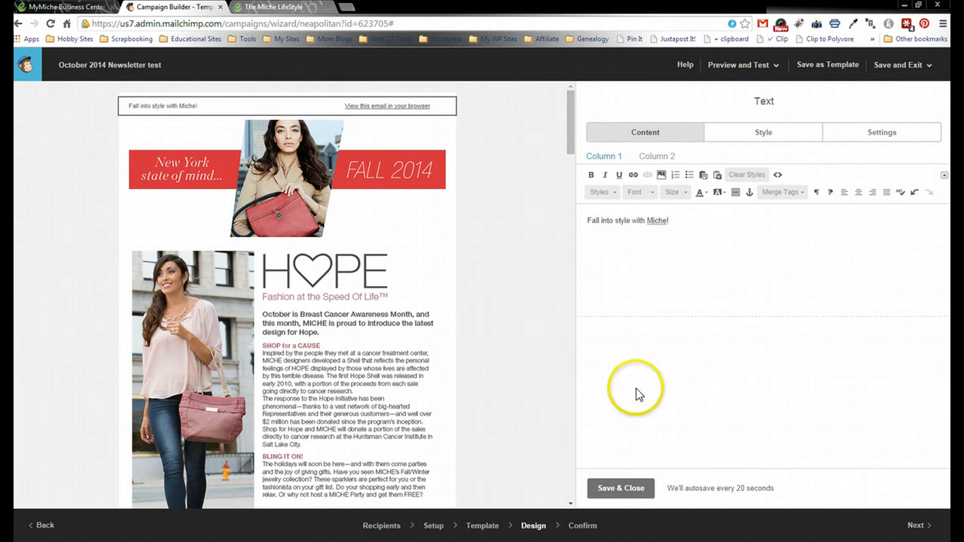
{"action": "left_click", "coordinate": [622, 487]}
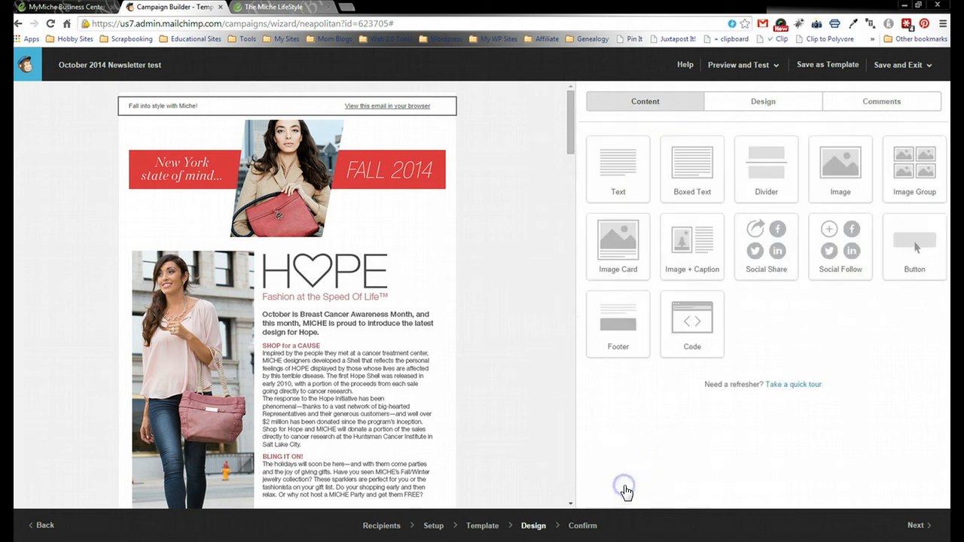
- Look over the finished email preview and proceed to the Confirm step
{"action": "mouse_move", "coordinate": [568, 112]}
{"action": "left_mouse_down"}
{"action": "mouse_move", "coordinate": [570, 463]}
{"action": "mouse_move", "coordinate": [552, 108]}
{"action": "left_mouse_up"}
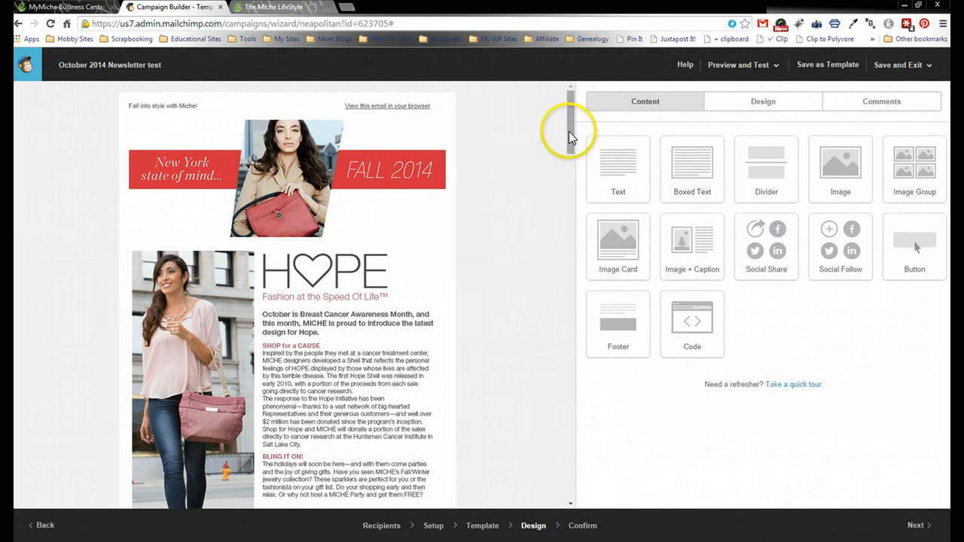
{"action": "left_click_drag", "start_coordinate": [568, 123], "coordinate": [569, 119]}
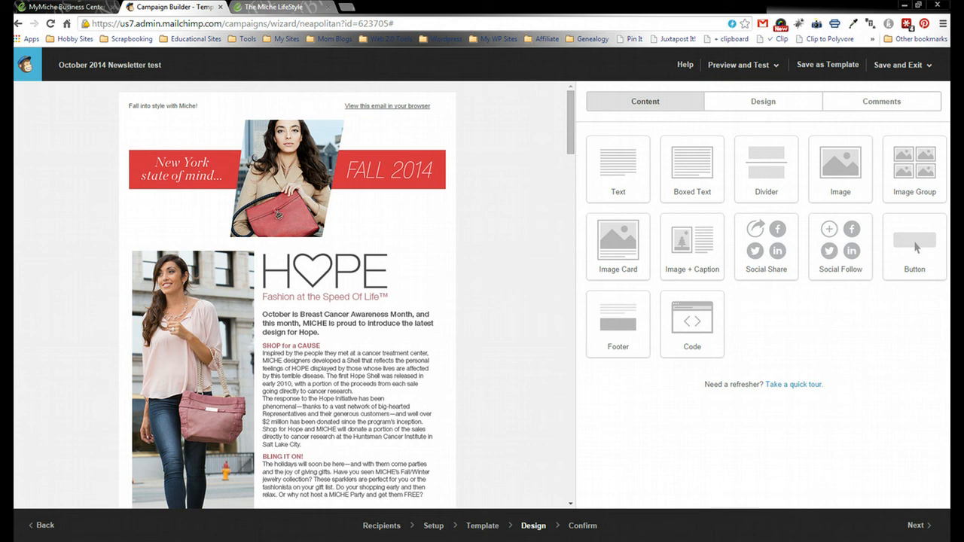
{"action": "left_click", "coordinate": [913, 529]}
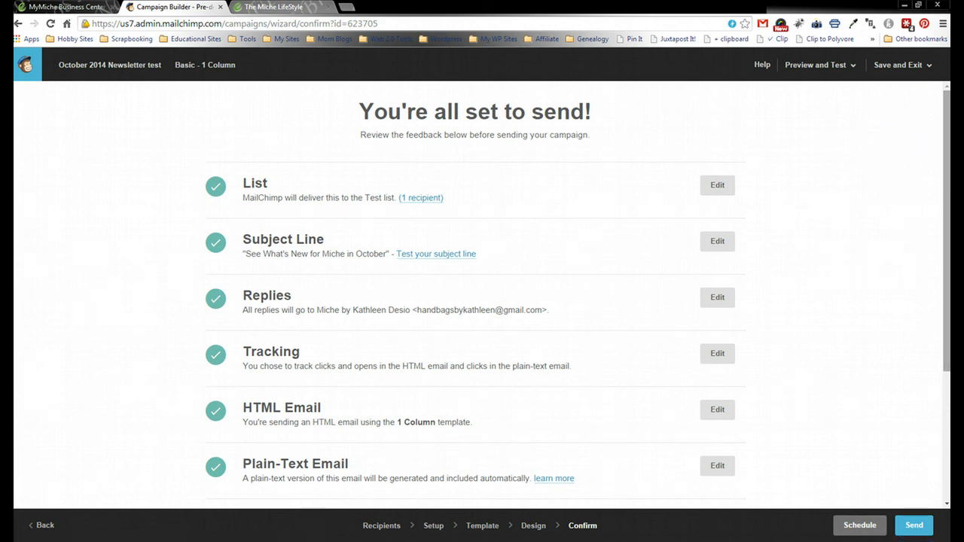
- Resolve the Social Cards warning on the Confirm checklist
{"action": "left_click_drag", "start_coordinate": [949, 118], "coordinate": [947, 234]}
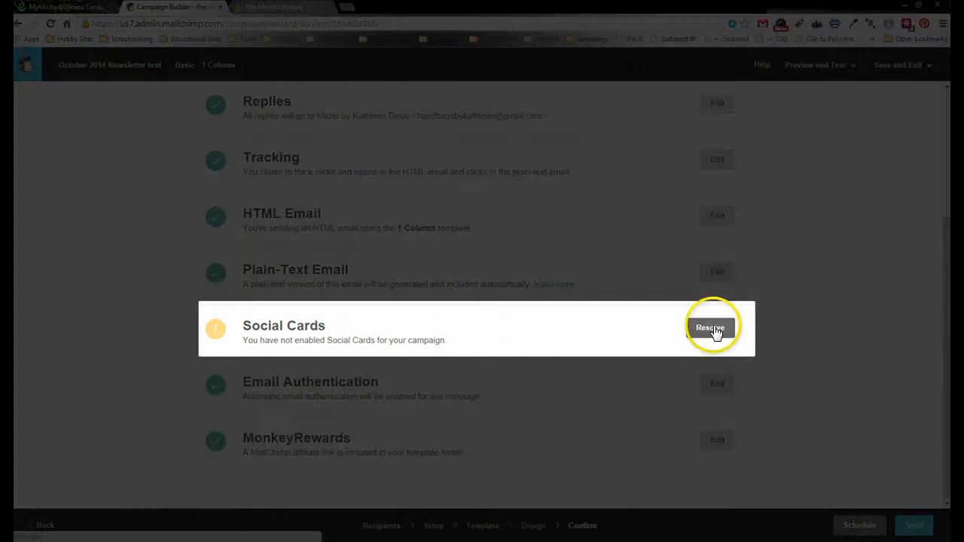
{"action": "left_click", "coordinate": [712, 329]}
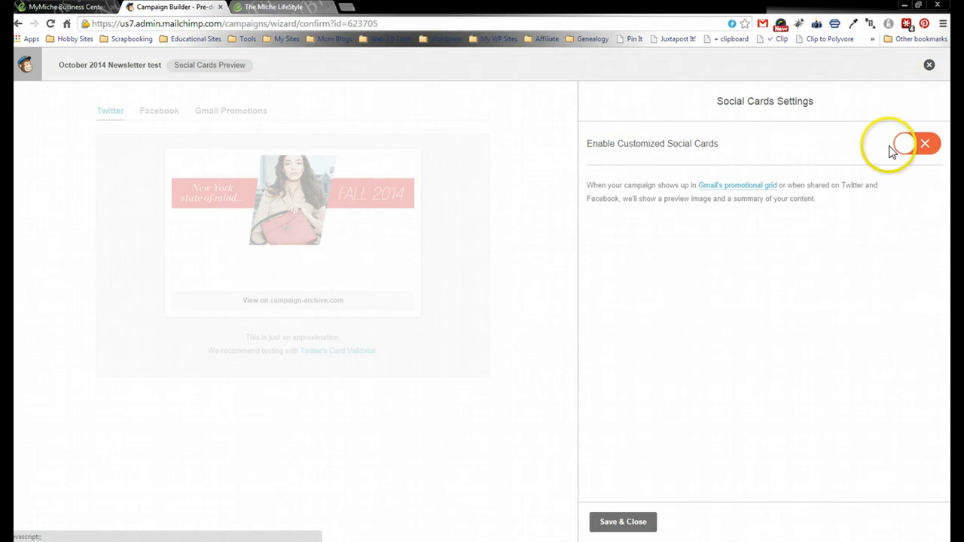
- Enable customized social cards using the GIVE HOPE GET HOPE image as the featured image
{"action": "left_click", "coordinate": [912, 150]}
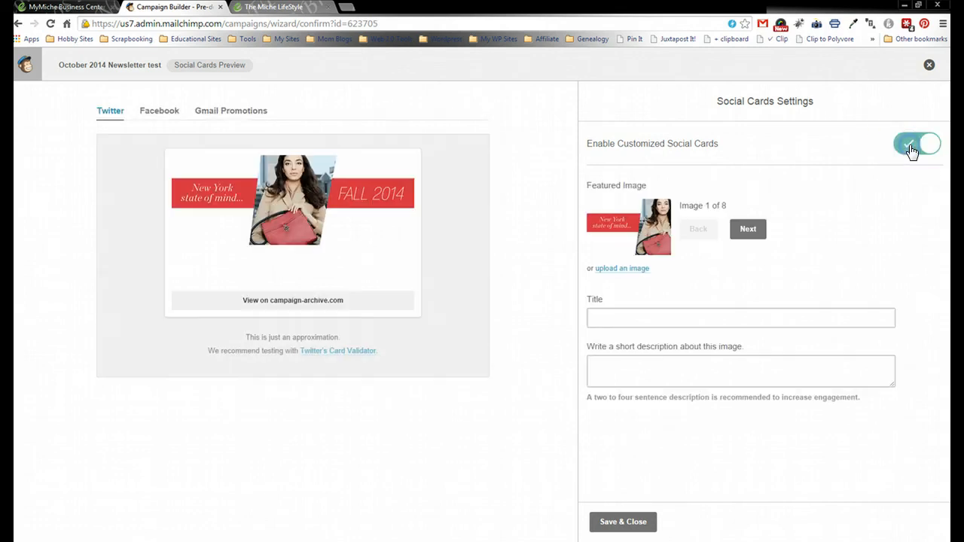
{"action": "left_click", "coordinate": [748, 231]}
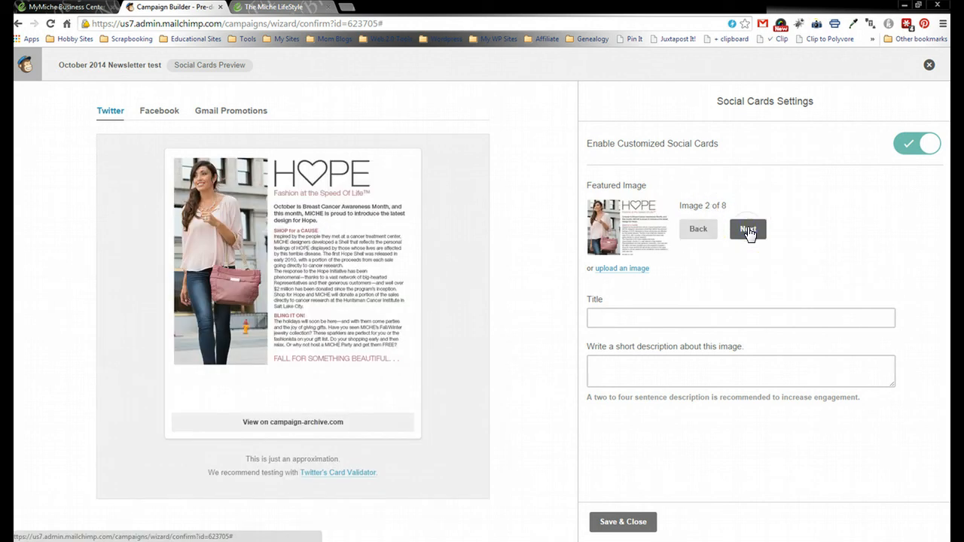
{"action": "left_click", "coordinate": [748, 231]}
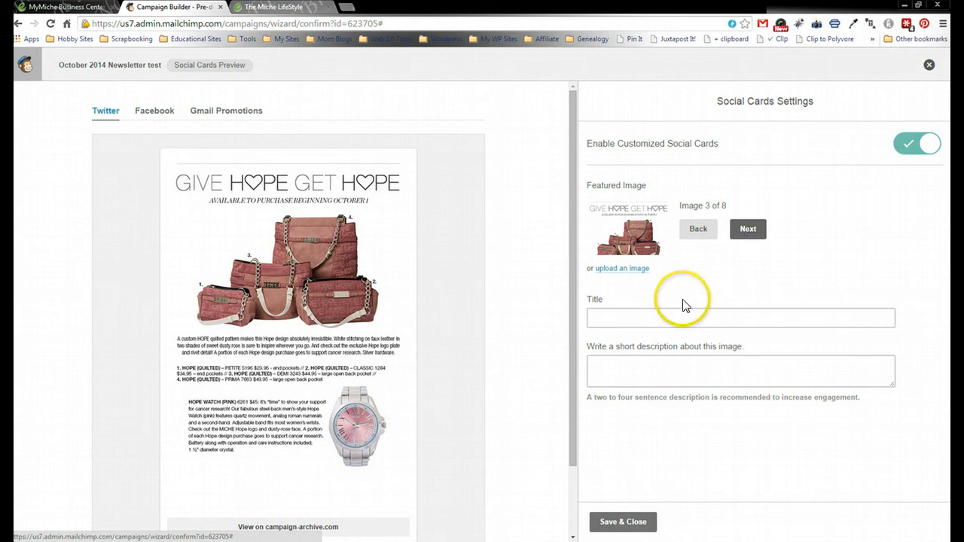
- Title the social card 'See What's New for Miche in October!'
{"action": "left_click", "coordinate": [673, 319]}
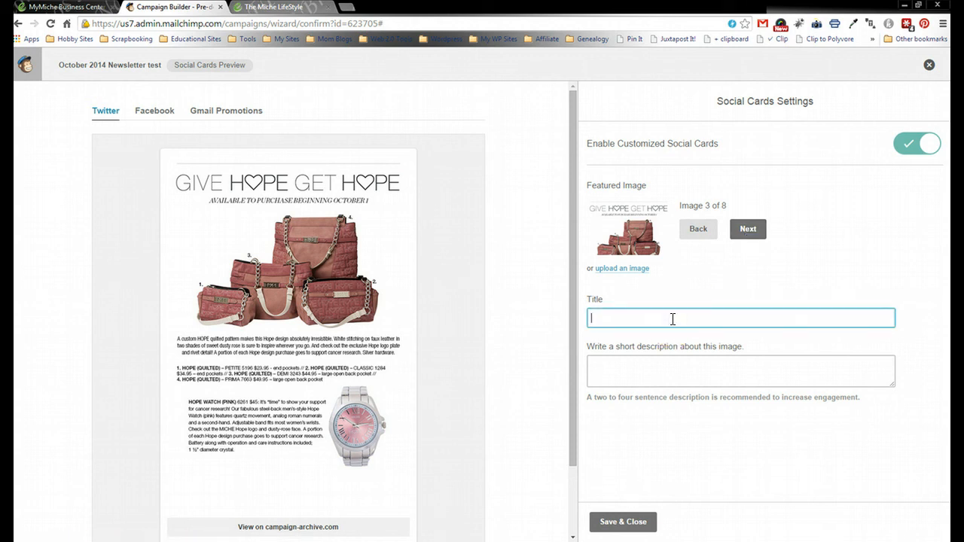
{"action": "type", "text": "See What's New fopr"}
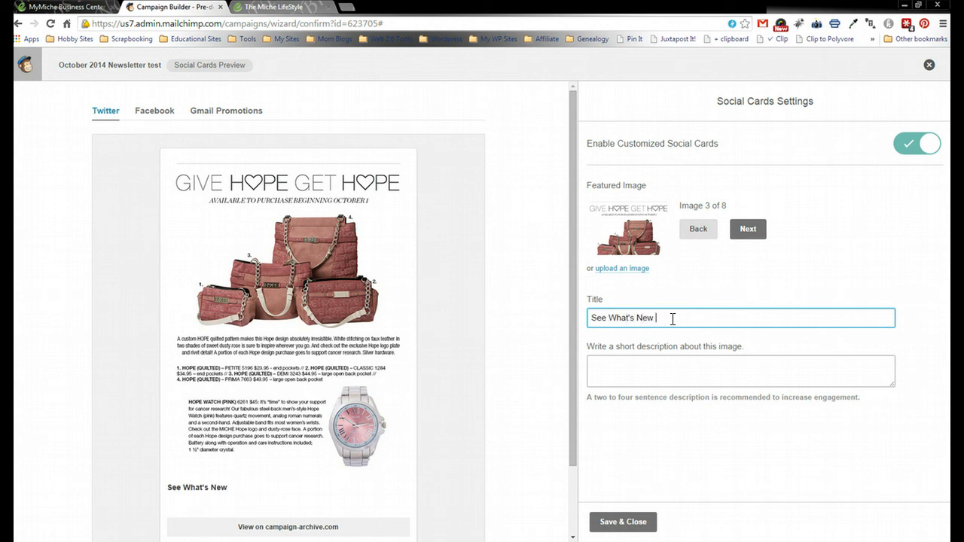
{"action": "key", "text": "BackSpace"}
{"action": "type", "text": "Miche in Ocrto"}
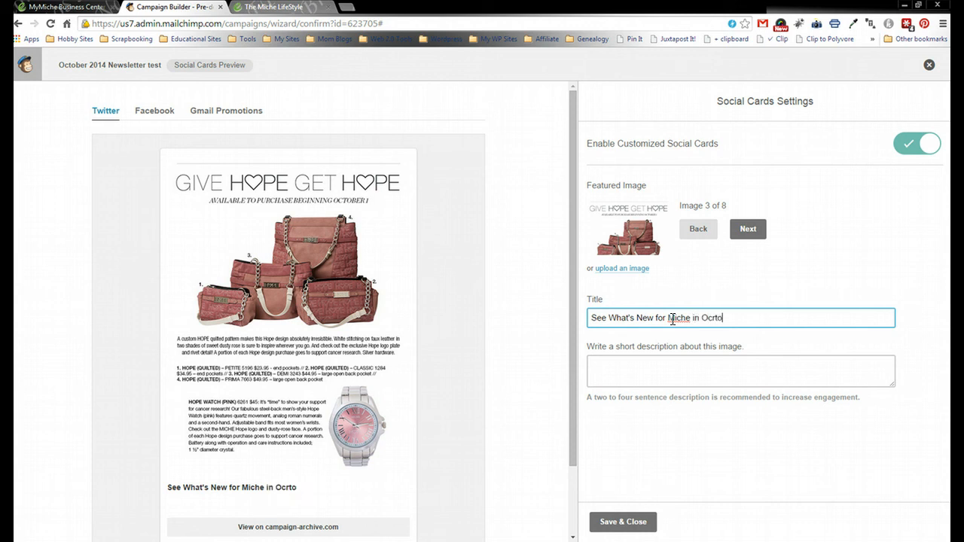
{"action": "key", "text": "BackSpace"}
{"action": "key", "text": "BackSpace"}
{"action": "type", "text": "ober!"}
- Add the description 'Give HOPE Get HOPE! See what's new for Miche this month!' and save the card
{"action": "left_click", "coordinate": [670, 370]}
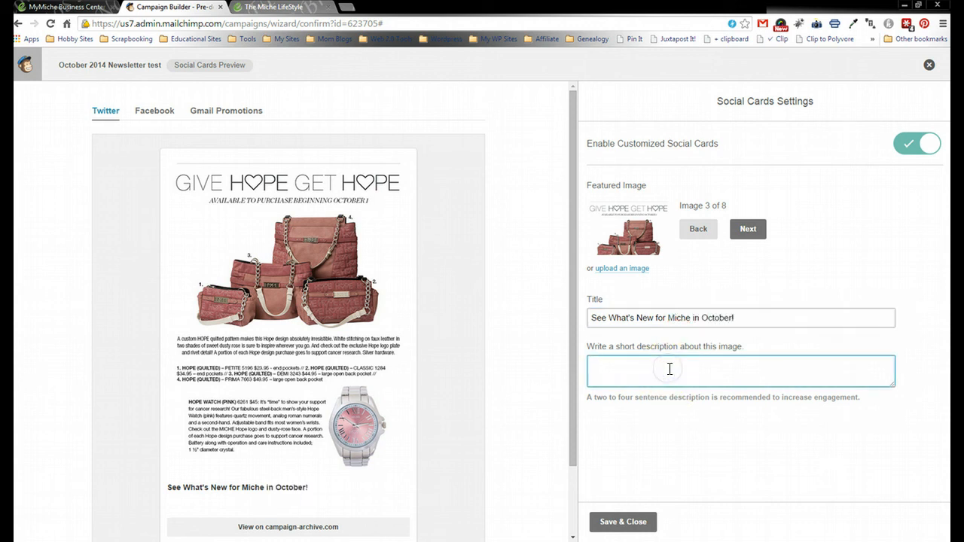
{"action": "type", "text": "Give HOPE Get HOPE"}
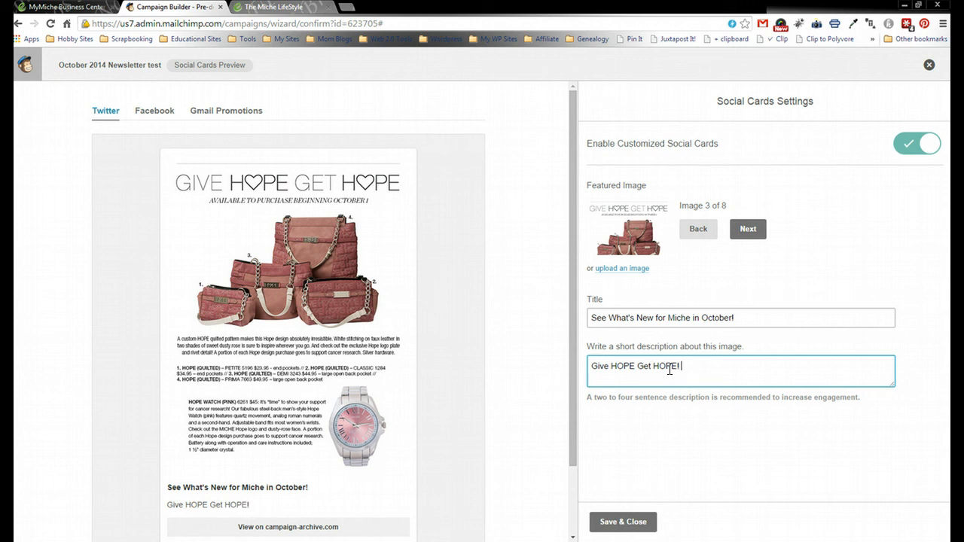
{"action": "type", "text": "! See what's new for Mi"}
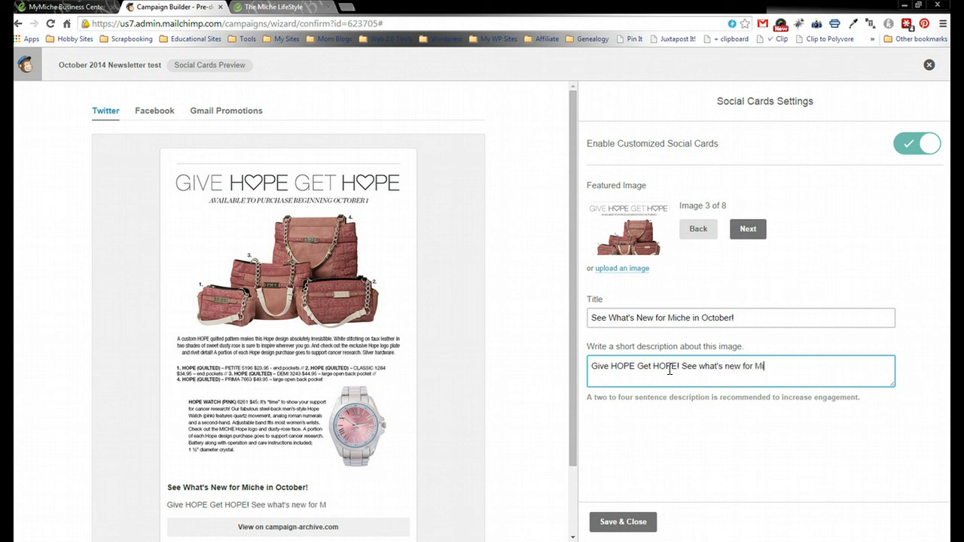
{"action": "type", "text": "che this month!"}
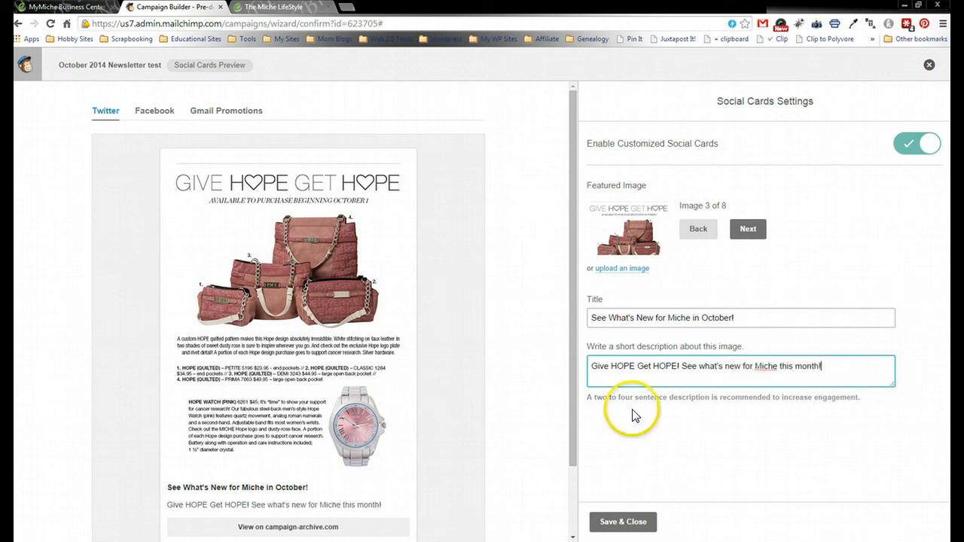
{"action": "left_click", "coordinate": [640, 521]}
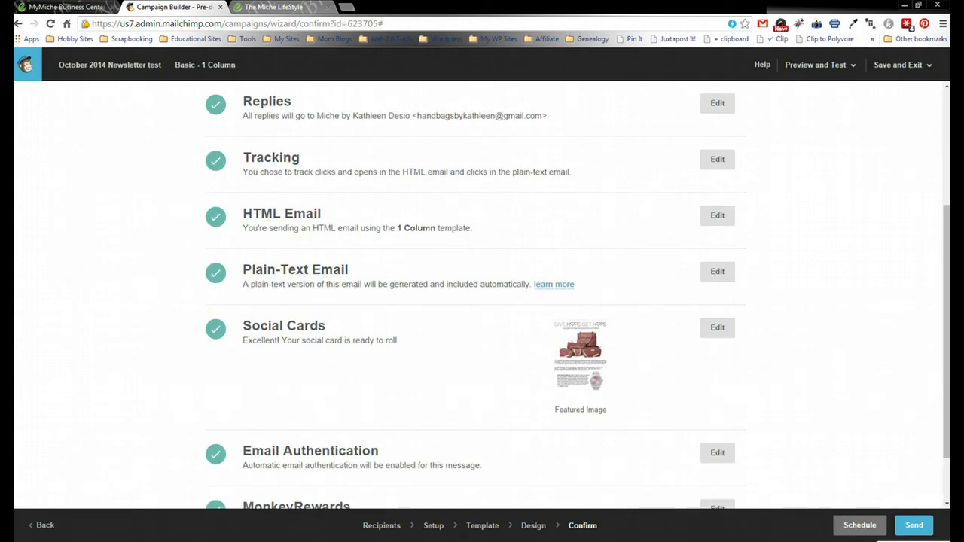
- Start sending the campaign from the bottom of the Confirm page to the Test list's 1 subscriber
{"action": "left_click_drag", "start_coordinate": [947, 236], "coordinate": [947, 277]}
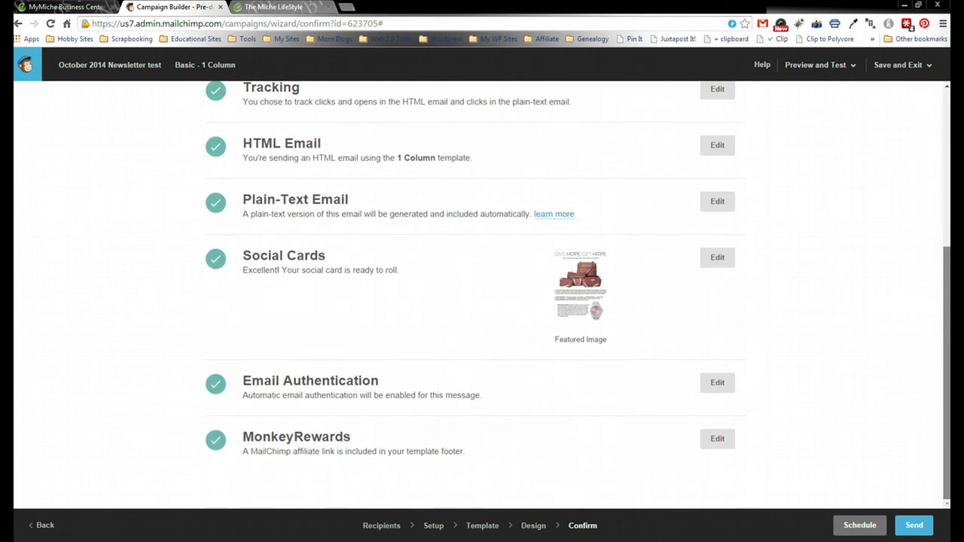
{"action": "left_click", "coordinate": [919, 527]}
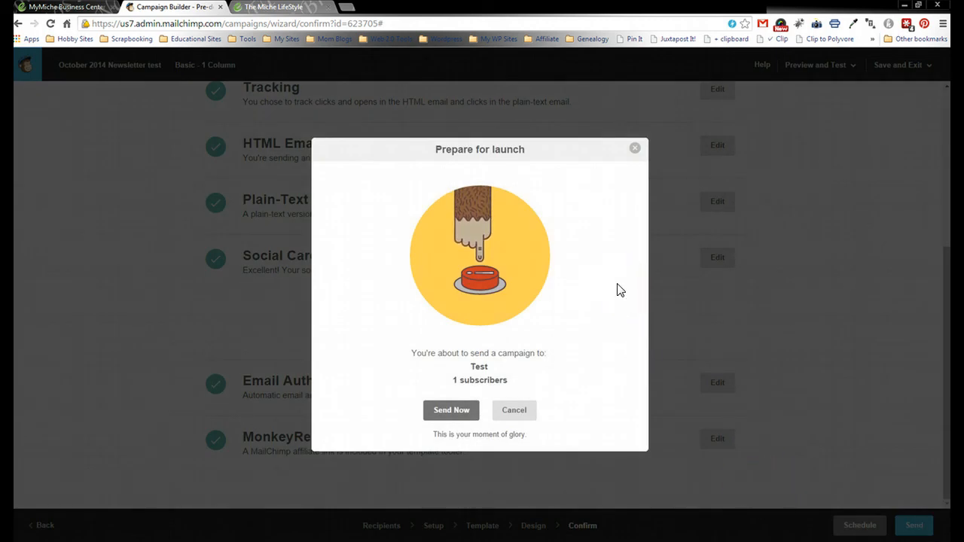
- Send the October 2014 Newsletter test to its 1 subscriber, then go to Reports
{"action": "left_click", "coordinate": [444, 410]}
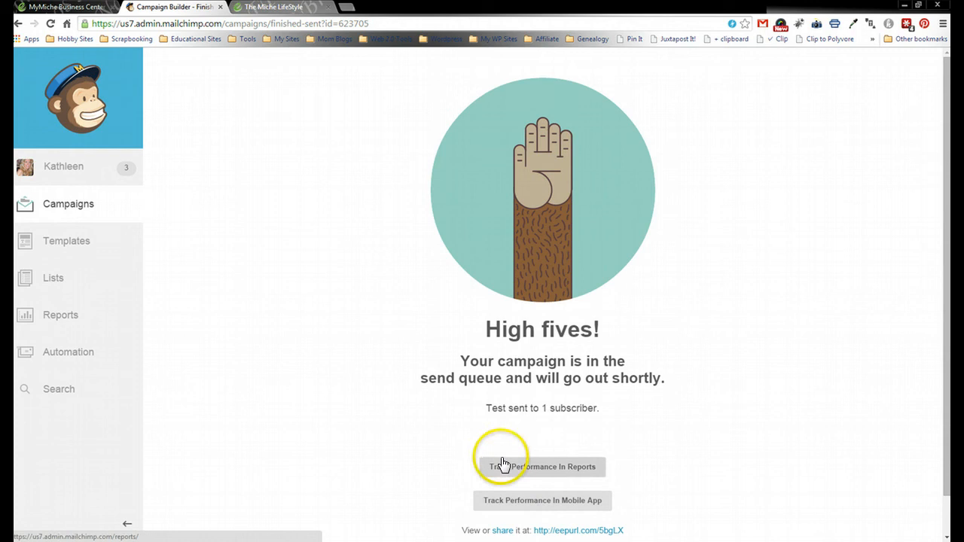
{"action": "left_click", "coordinate": [58, 321]}
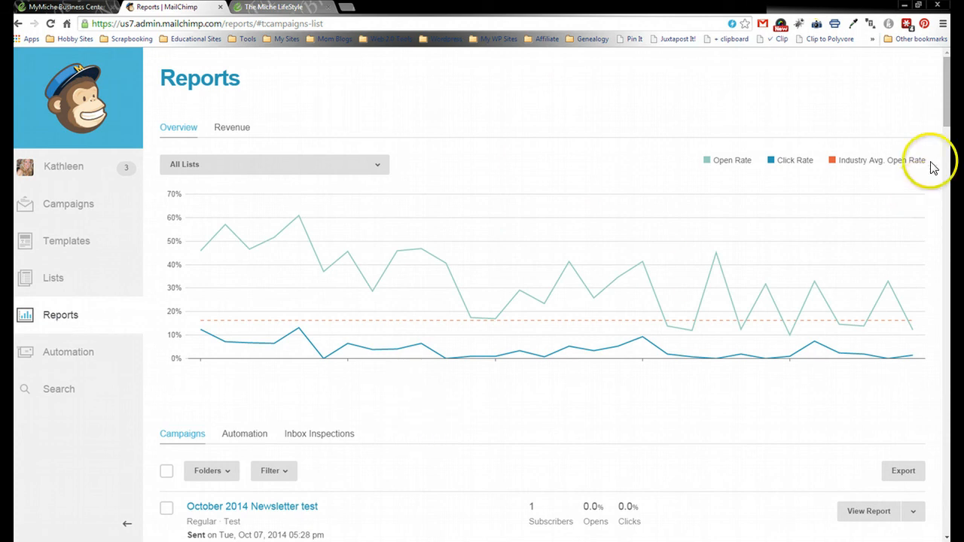
- View the October 2014 Newsletter report: 523 recipients, 12.3% open rate, 1.4% click rate
{"action": "left_click_drag", "start_coordinate": [950, 83], "coordinate": [949, 128]}
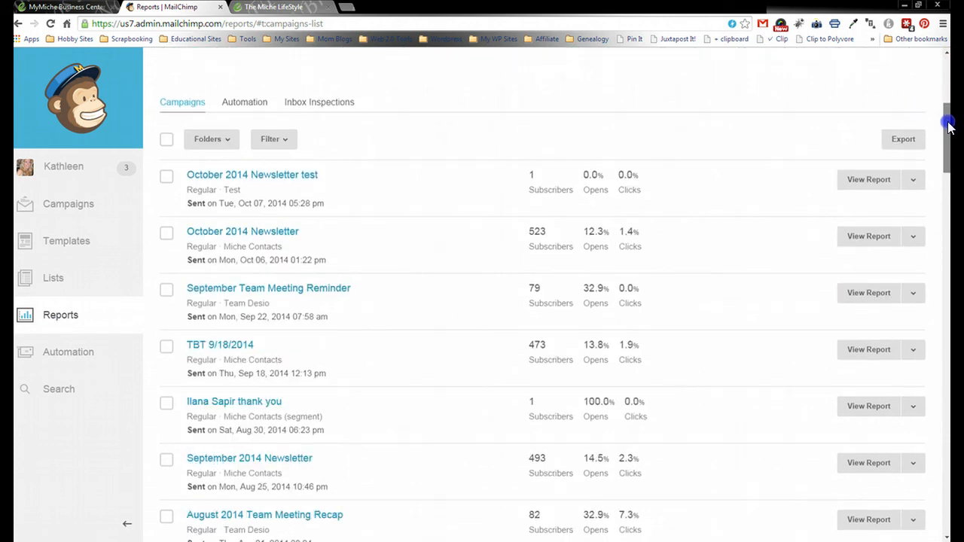
{"action": "left_click", "coordinate": [854, 238]}
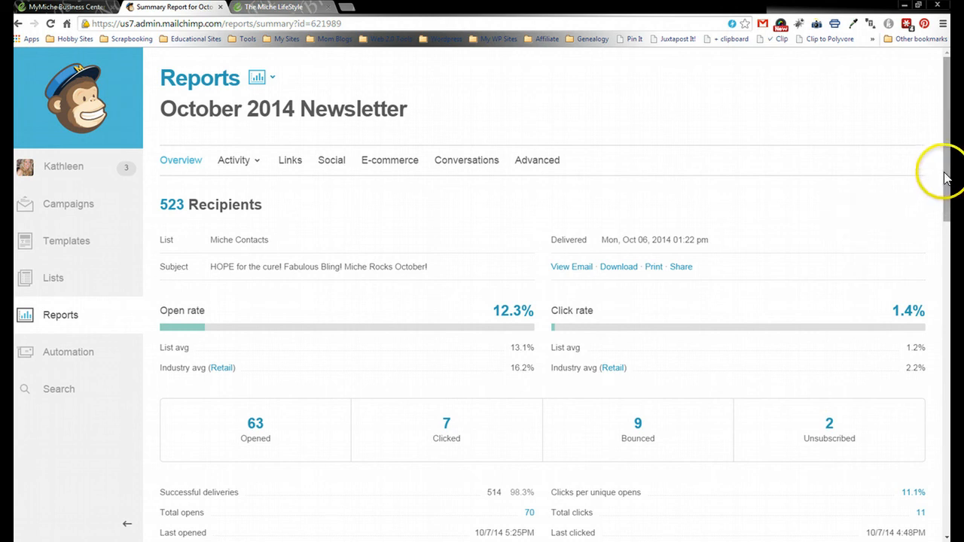
{"action": "left_click_drag", "start_coordinate": [946, 188], "coordinate": [946, 228]}
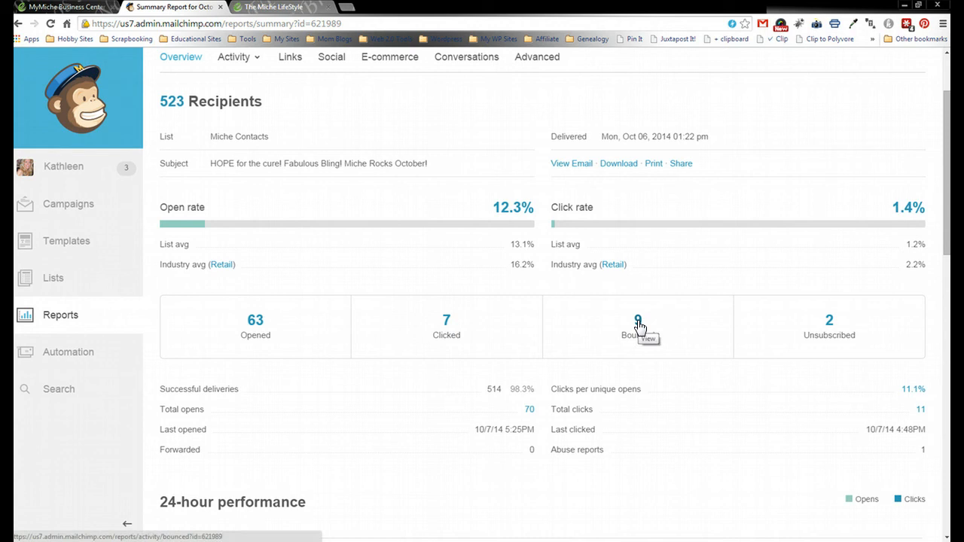
- Review the 7 clicks per link, checking the shop search link, and return to the Links report
{"action": "left_click", "coordinate": [448, 324]}
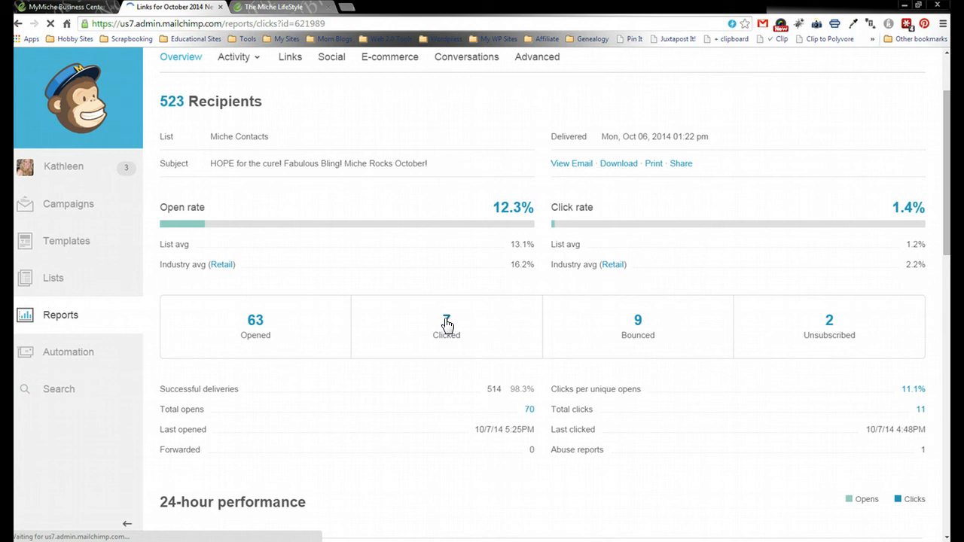
{"action": "left_click", "coordinate": [447, 321]}
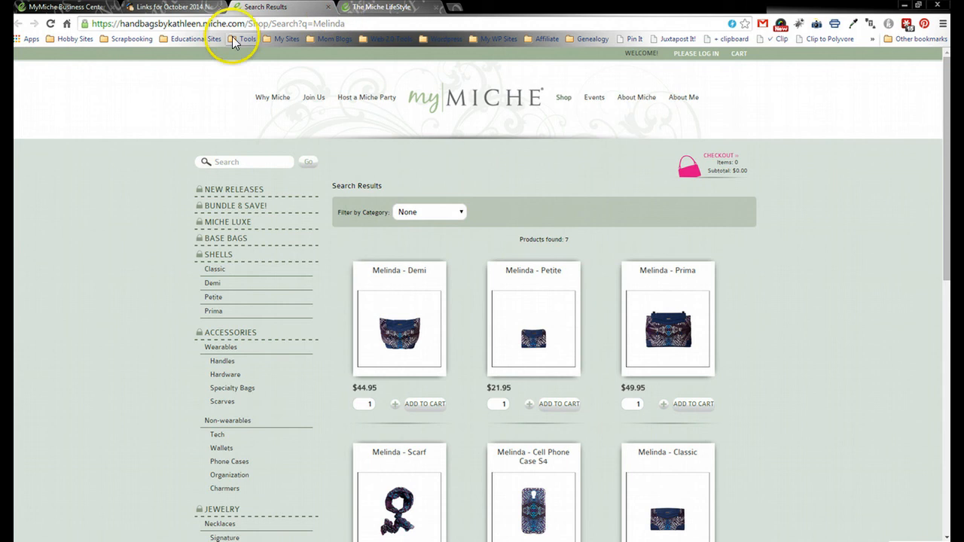
{"action": "left_click", "coordinate": [175, 6]}
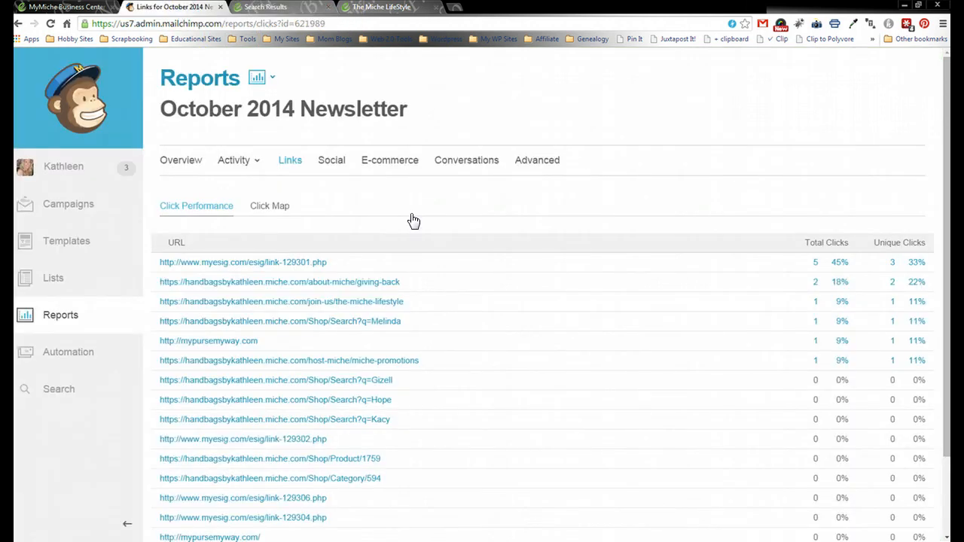
- Check the single unsubscribed clicker of the Miche LifeStyle join link, then return to the dashboard
{"action": "left_click", "coordinate": [620, 248]}
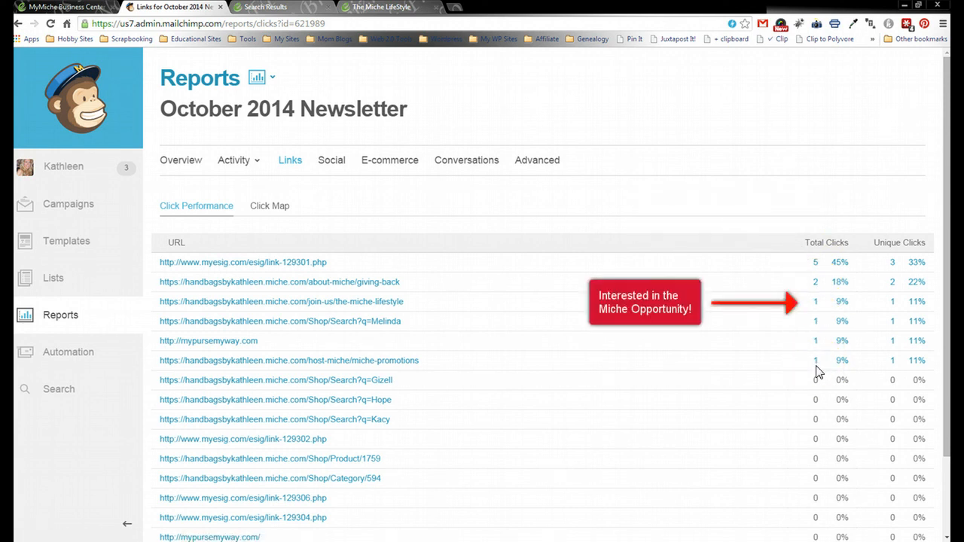
{"action": "left_click", "coordinate": [815, 304]}
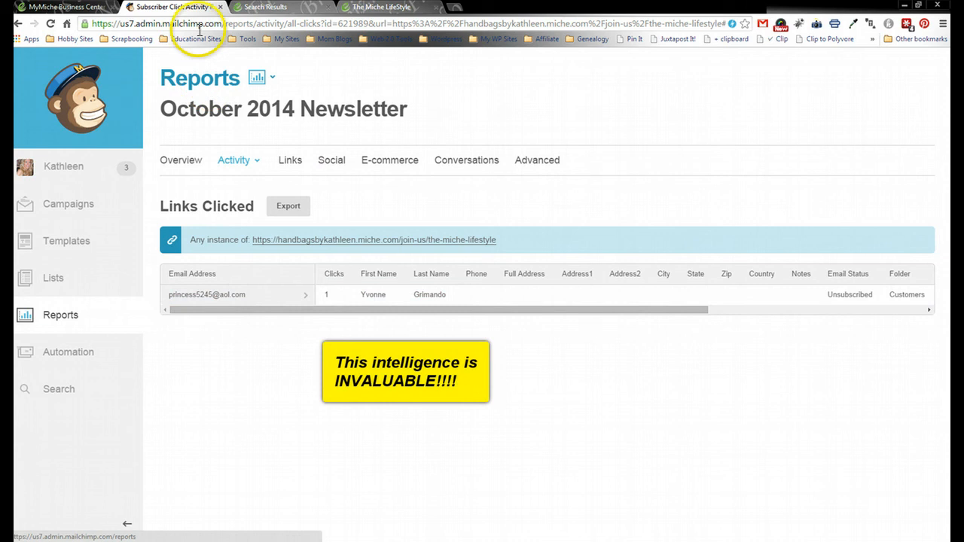
{"action": "left_click", "coordinate": [82, 117]}
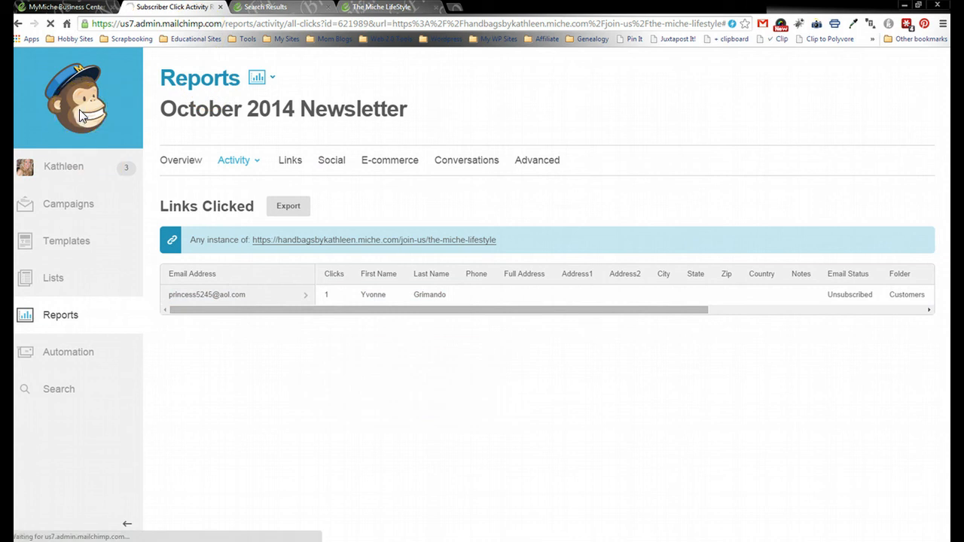